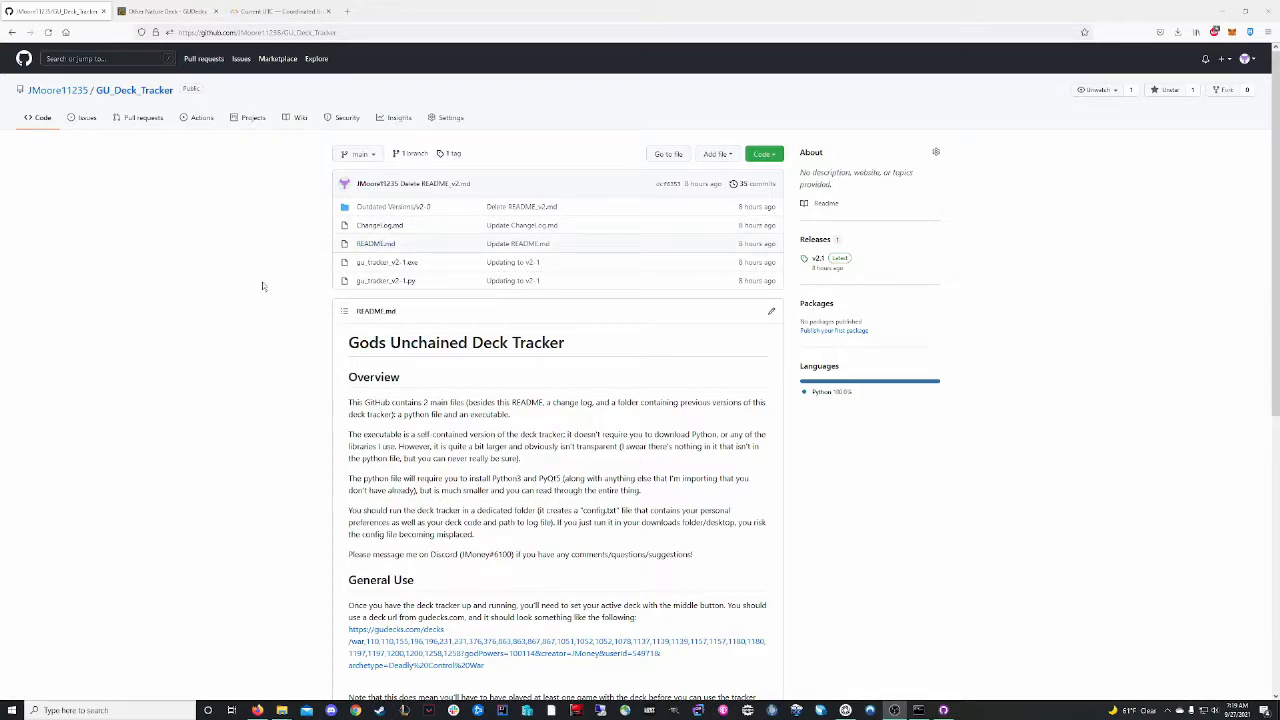
scroll(349, 436, down, 3)
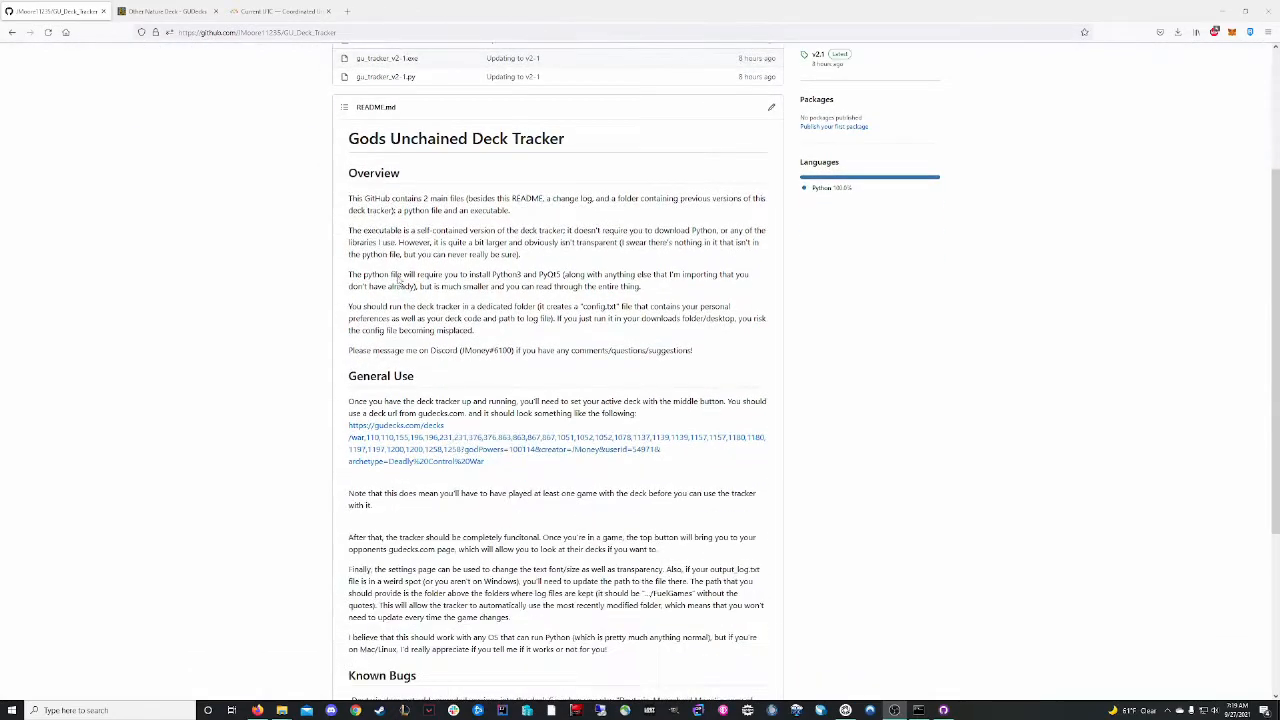
scroll(395, 486, down, 1)
scroll(395, 500, up, 4)
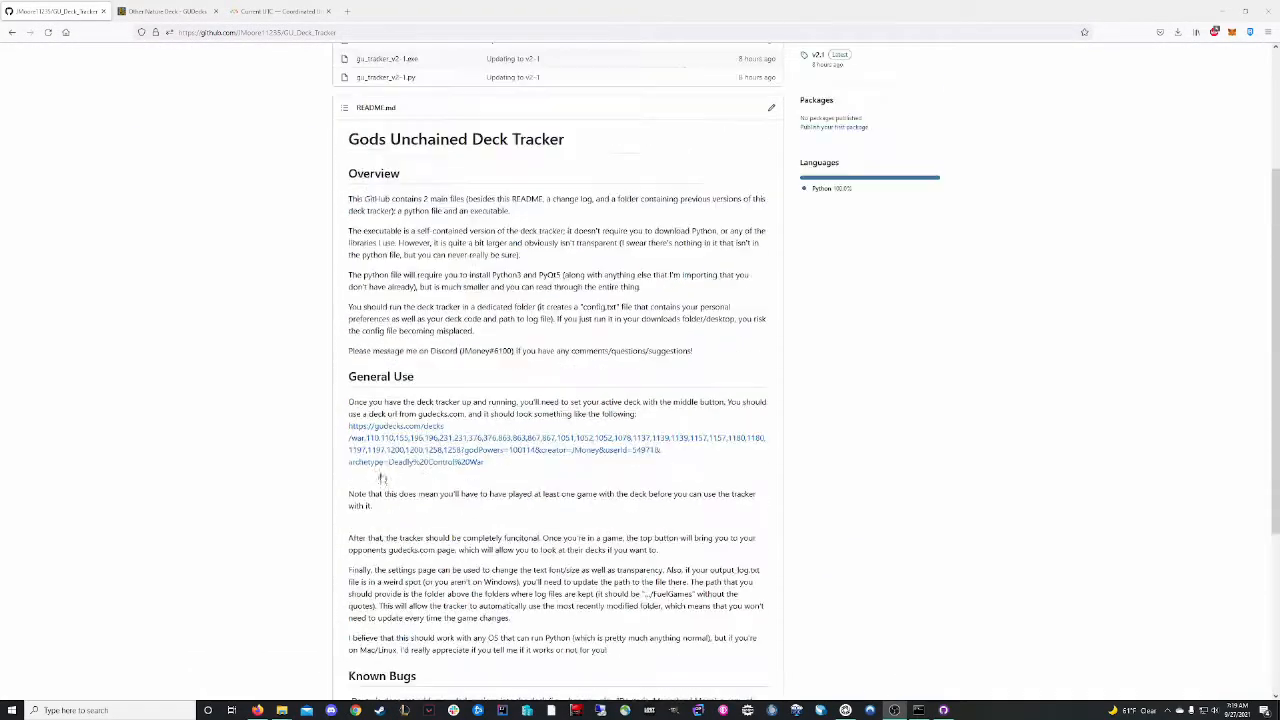
scroll(395, 515, up, 1)
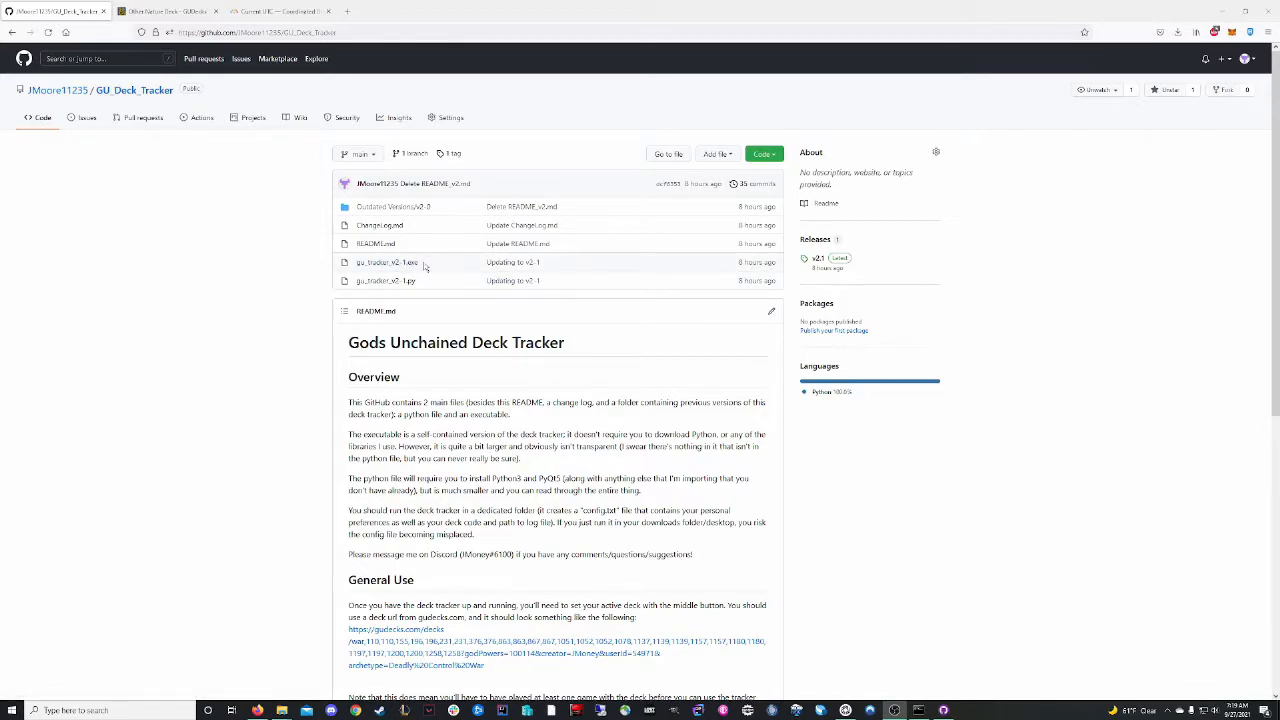
Download gu_tracker_v2-1.exe from GitHub and show it in the local Downloads folder.
click(410, 265)
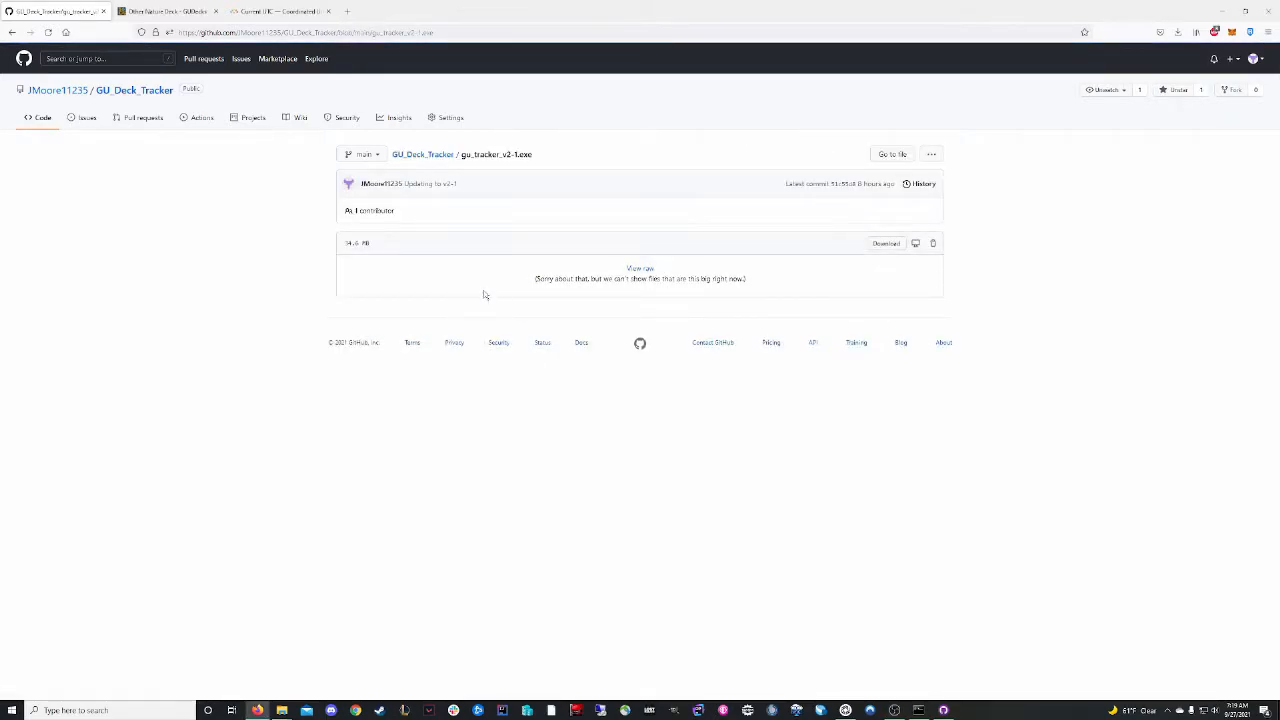
click(884, 245)
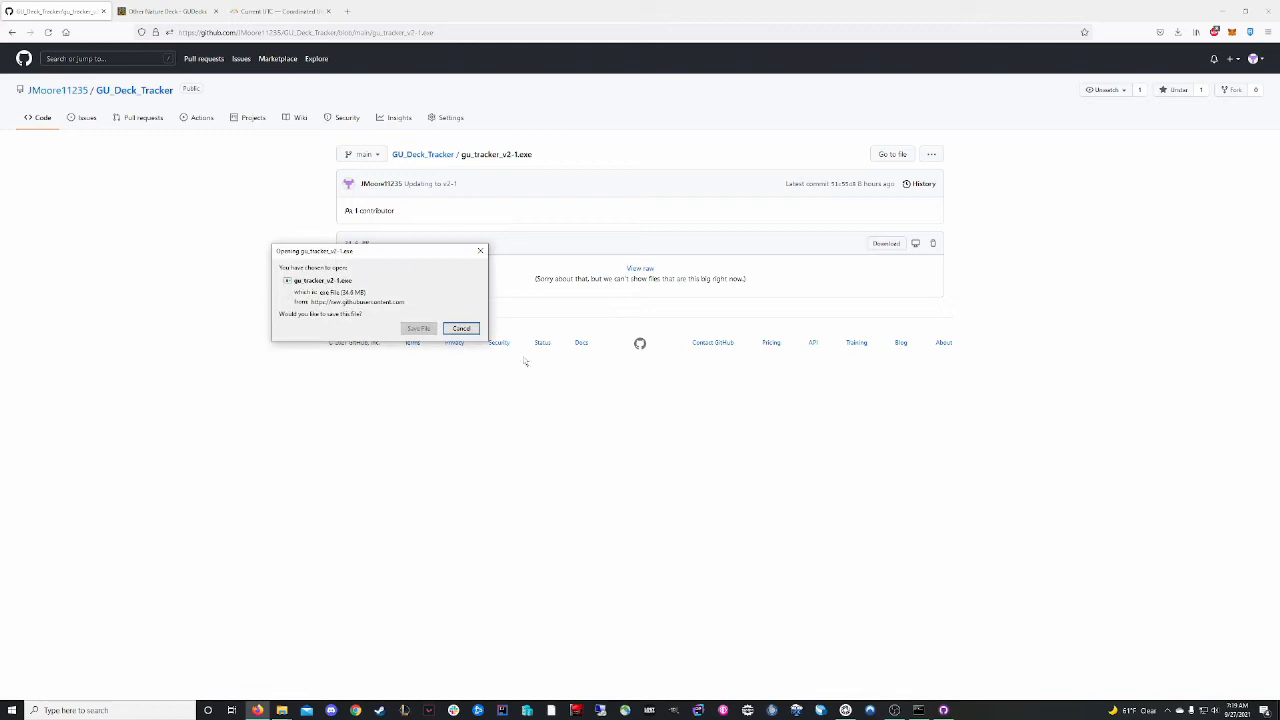
click(418, 328)
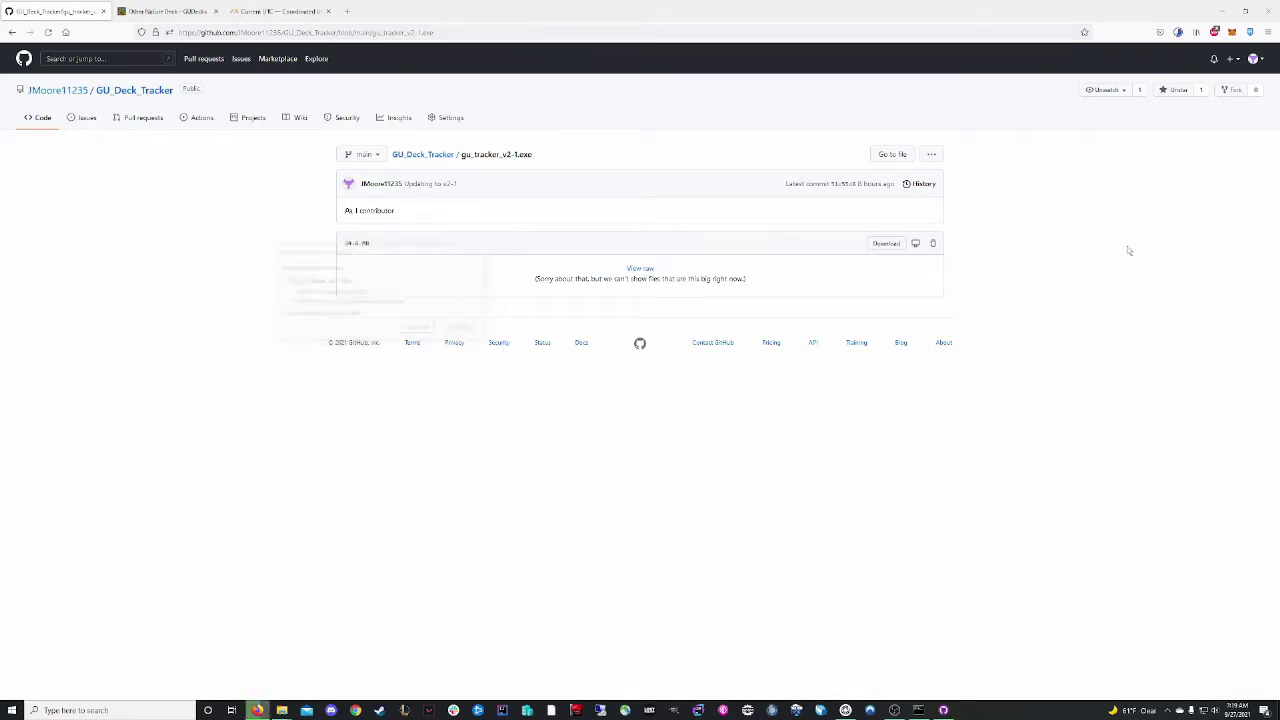
click(1179, 35)
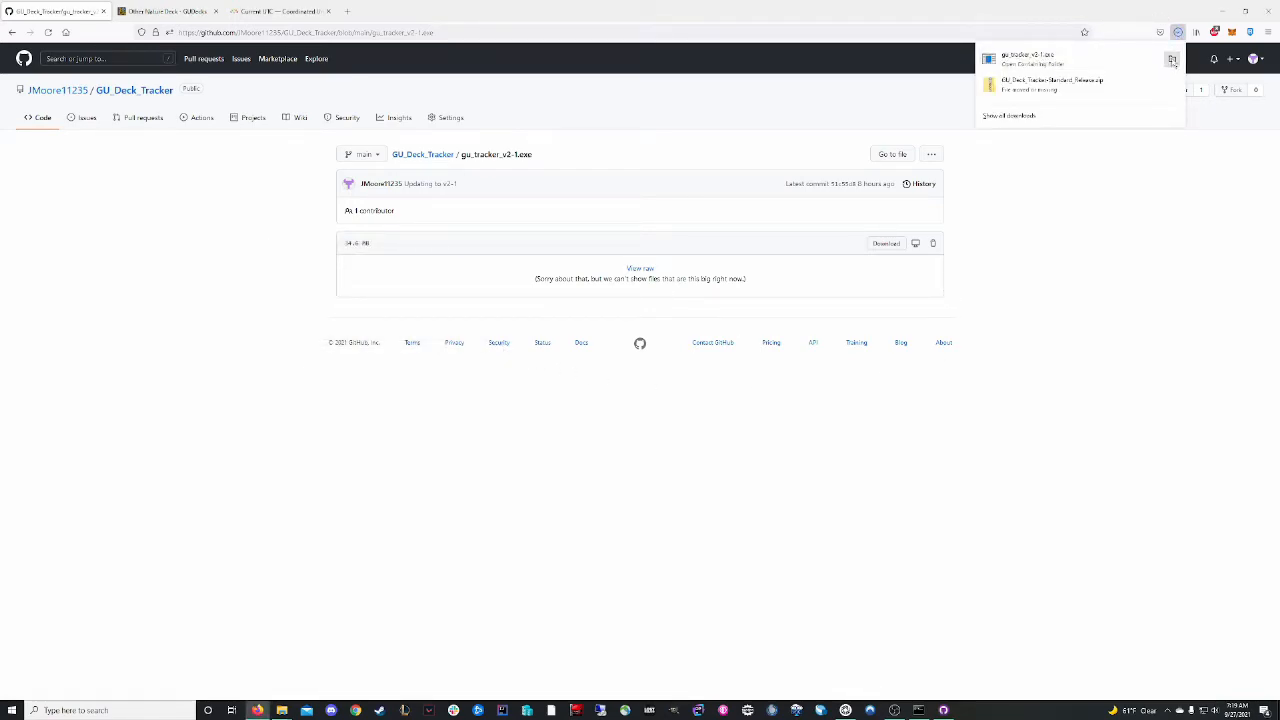
click(1173, 60)
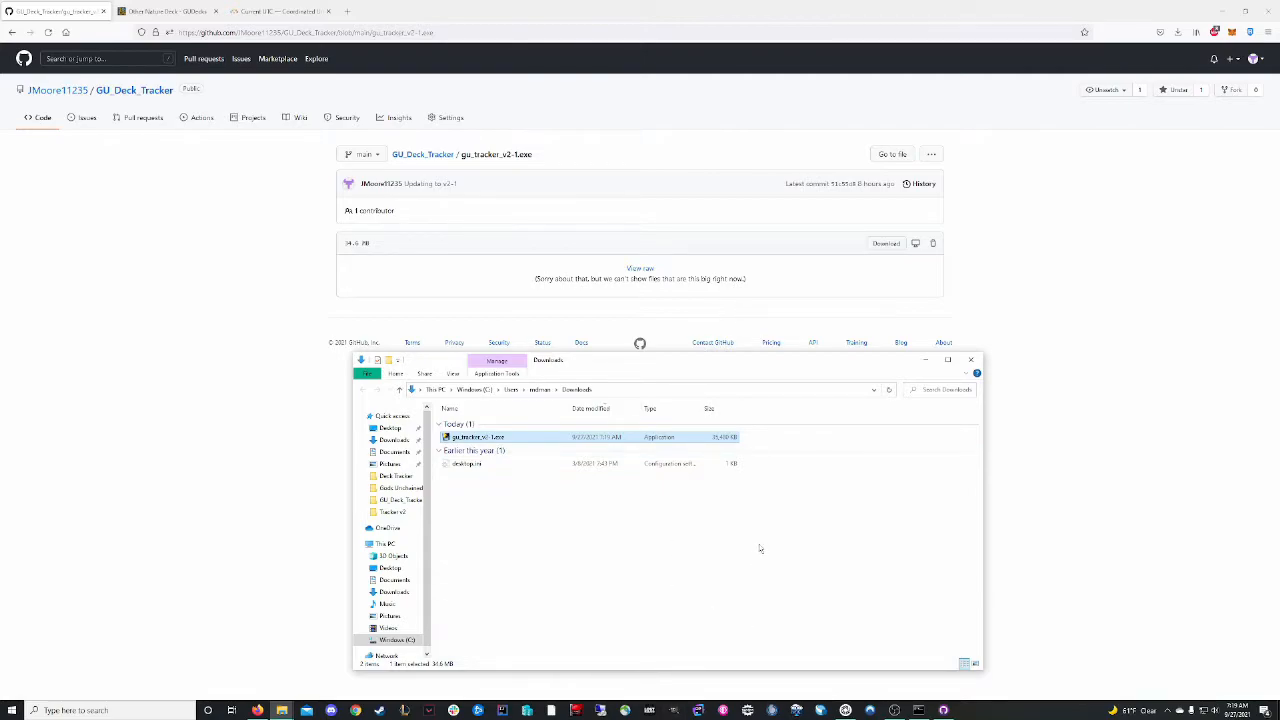
Launch gu_tracker_v2-1.exe from Downloads, hitting the 'Windows protected your PC' warning.
double_click(535, 441)
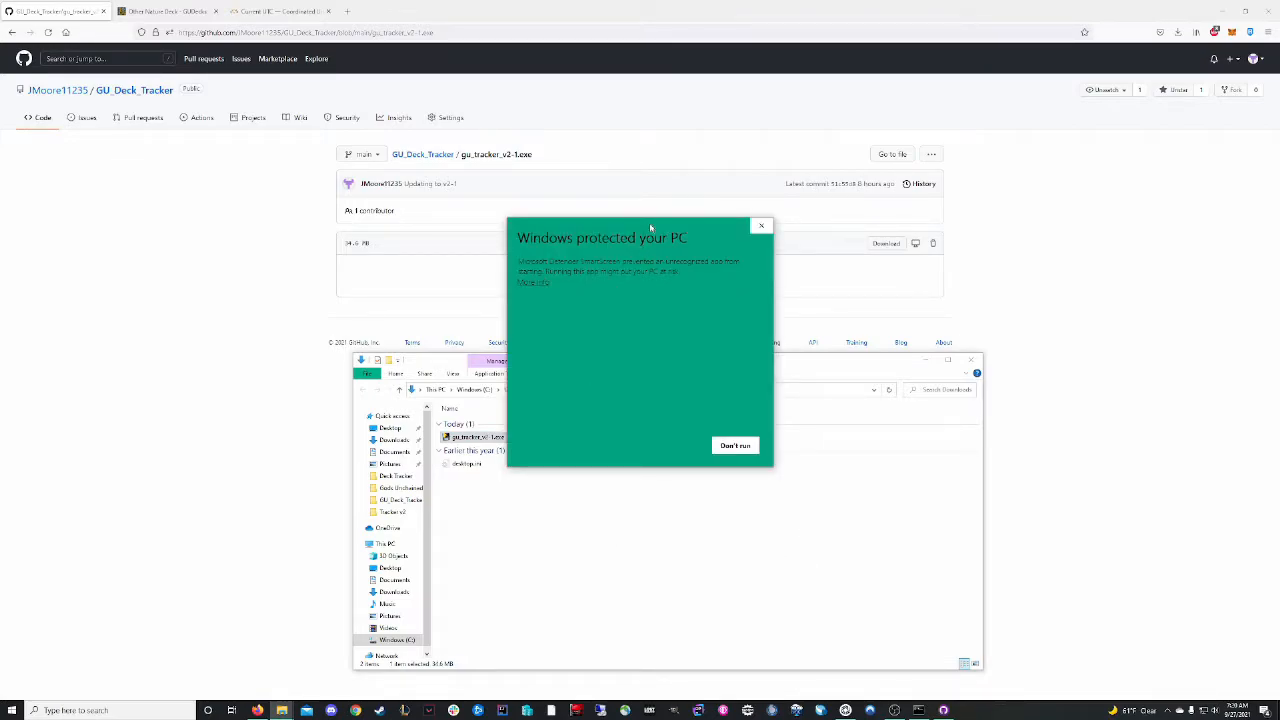
drag(657, 222, 664, 223)
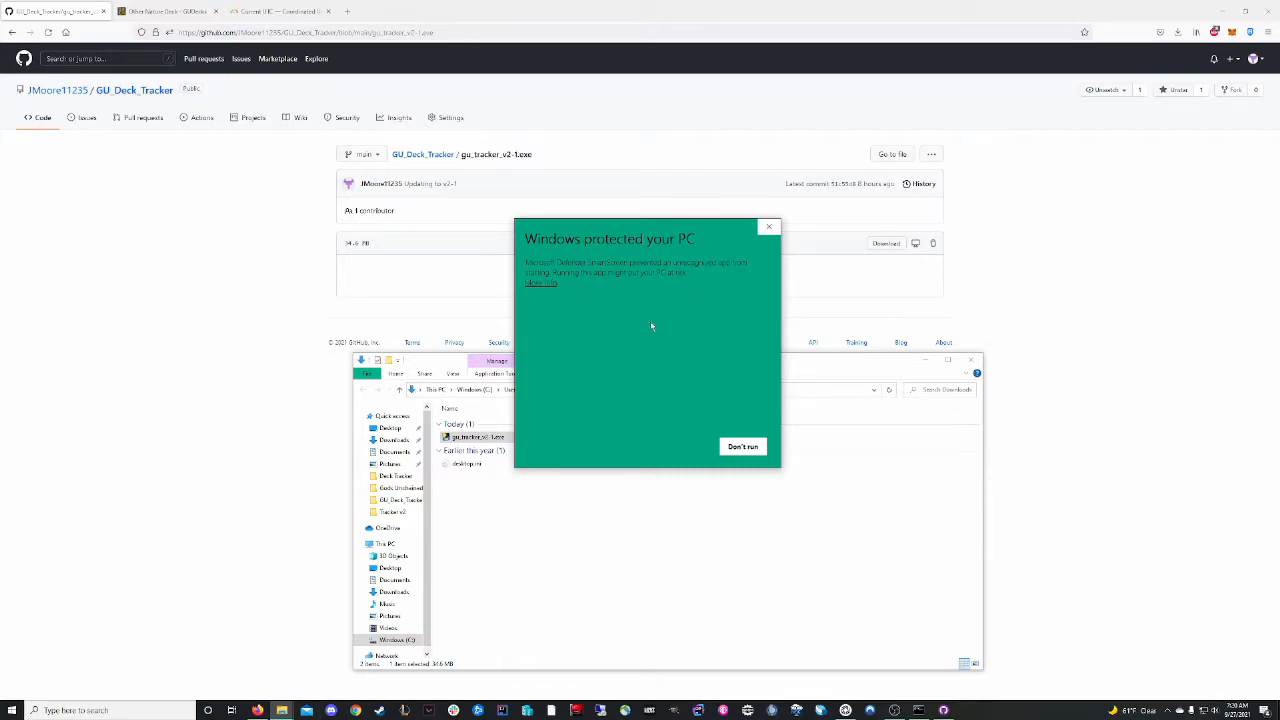
drag(651, 326, 633, 334)
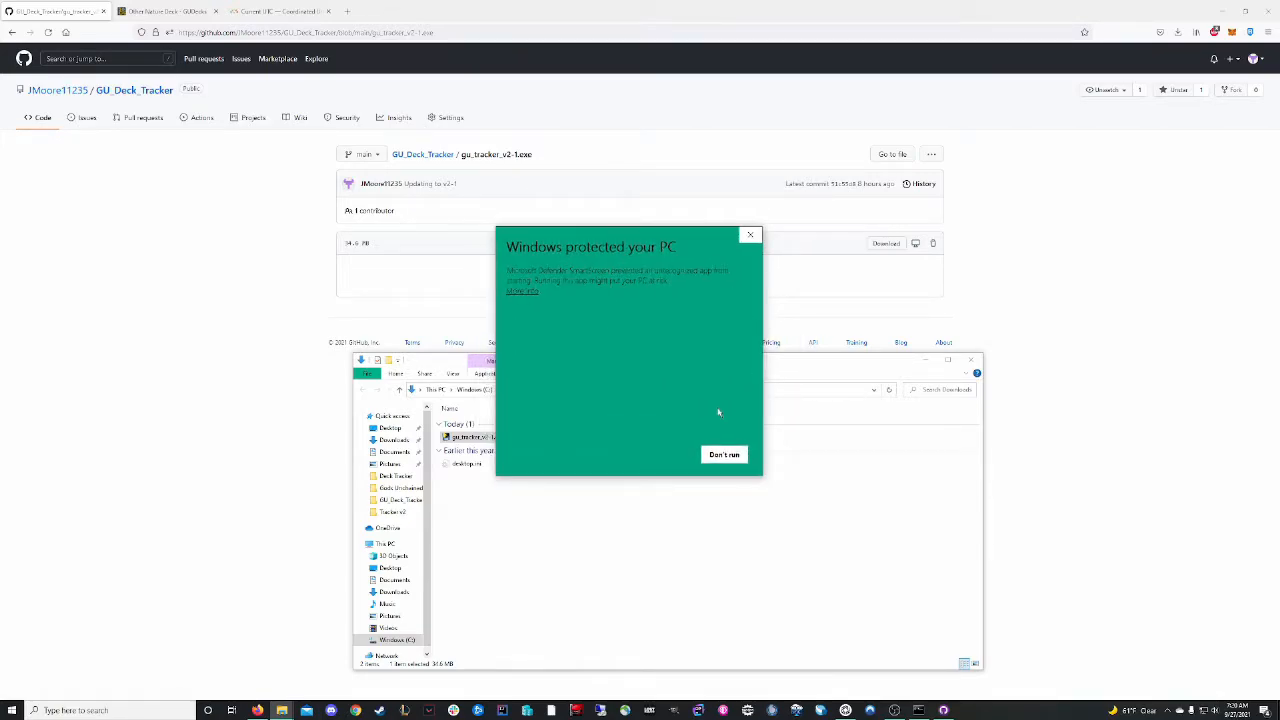
Run the tracker anyway via More info and move its window to the left below the console.
click(527, 292)
click(664, 455)
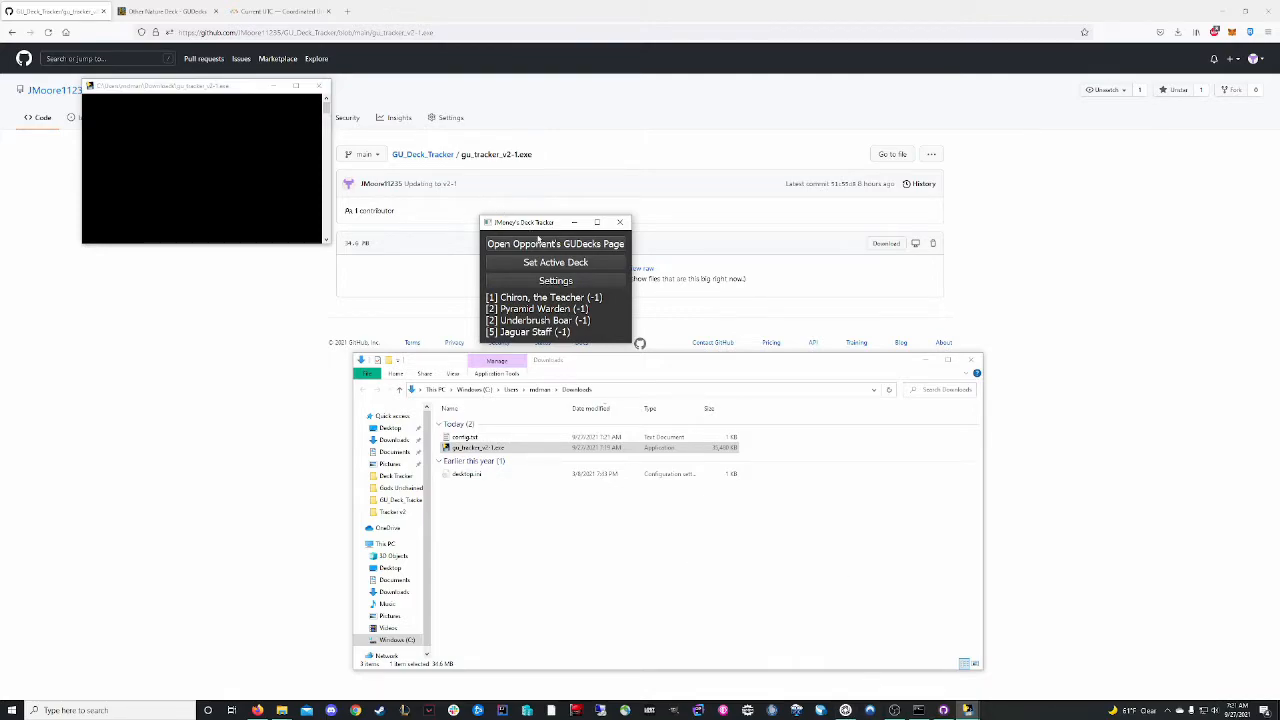
drag(540, 224, 220, 327)
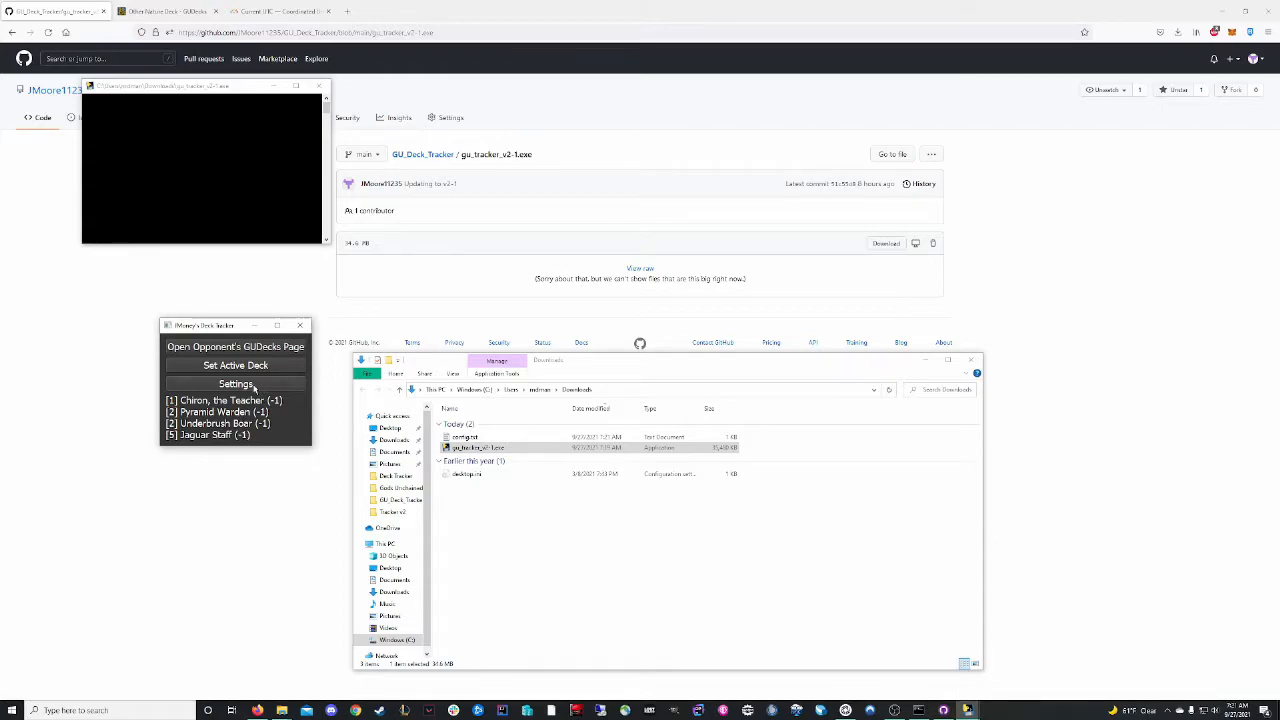
Bring up the tracker's output_log.txt path field alongside the FuelGames folder window.
click(255, 386)
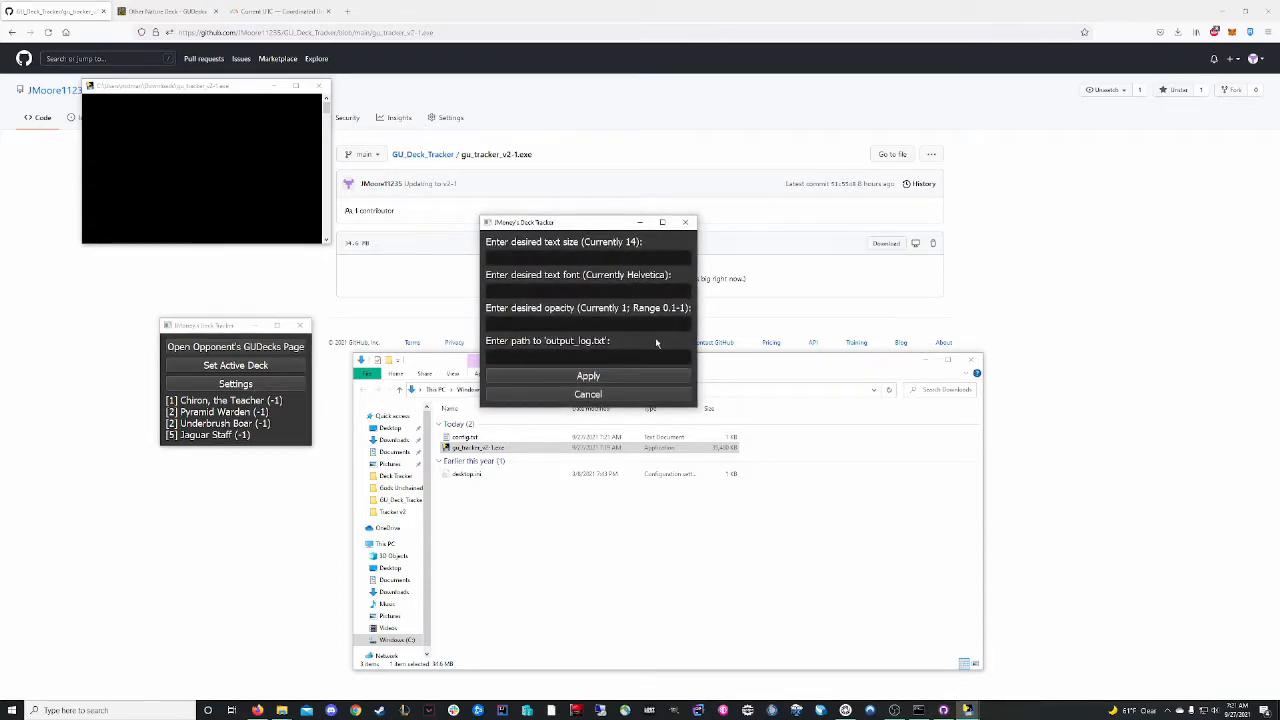
click(545, 356)
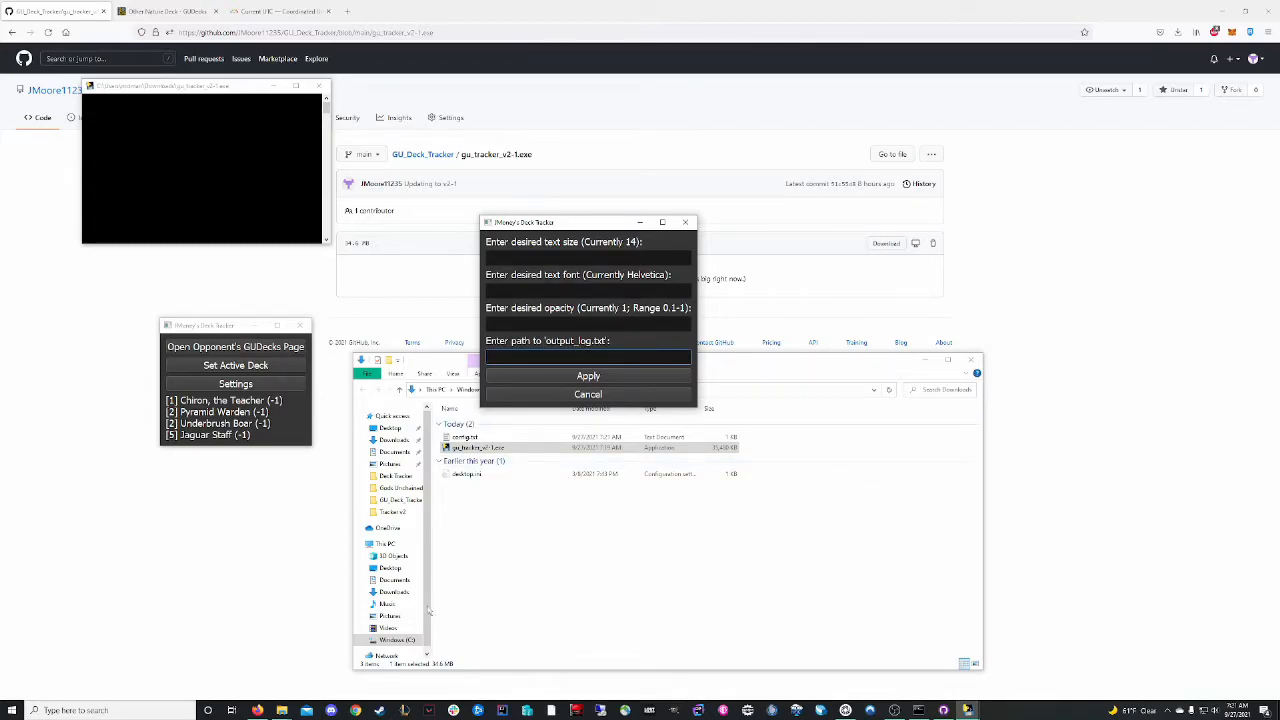
click(282, 710)
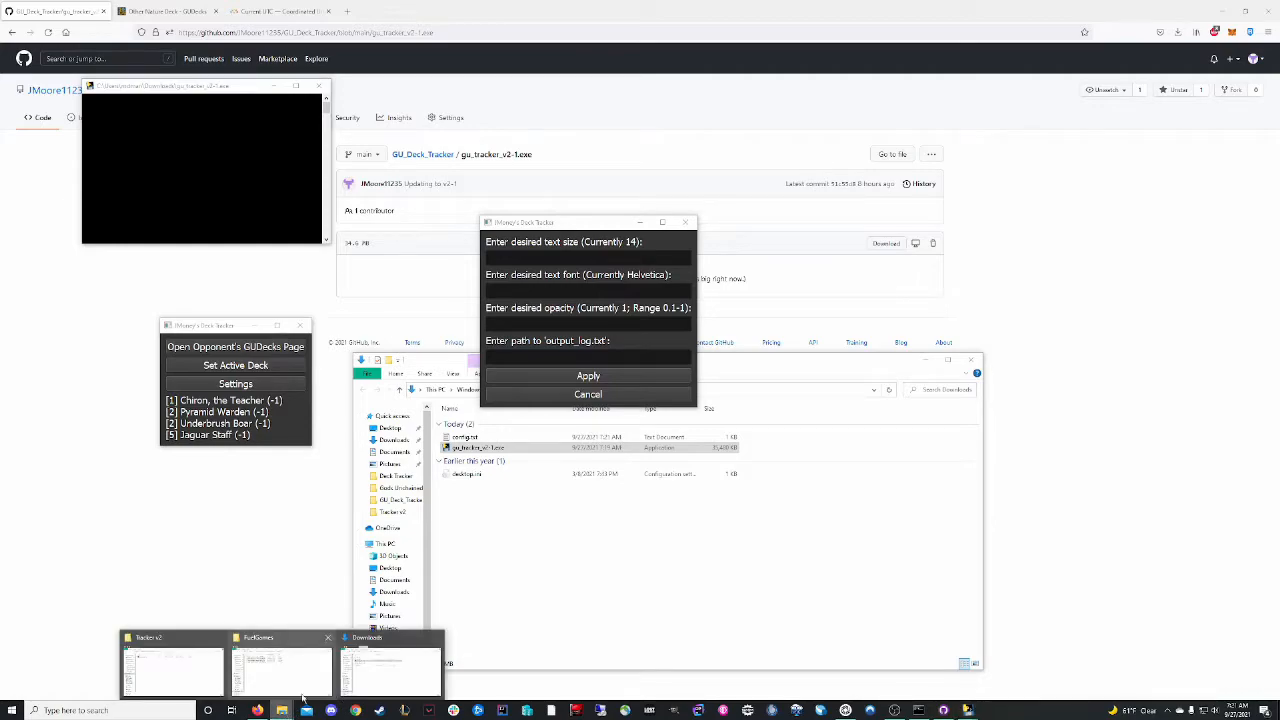
drag(1000, 250, 937, 244)
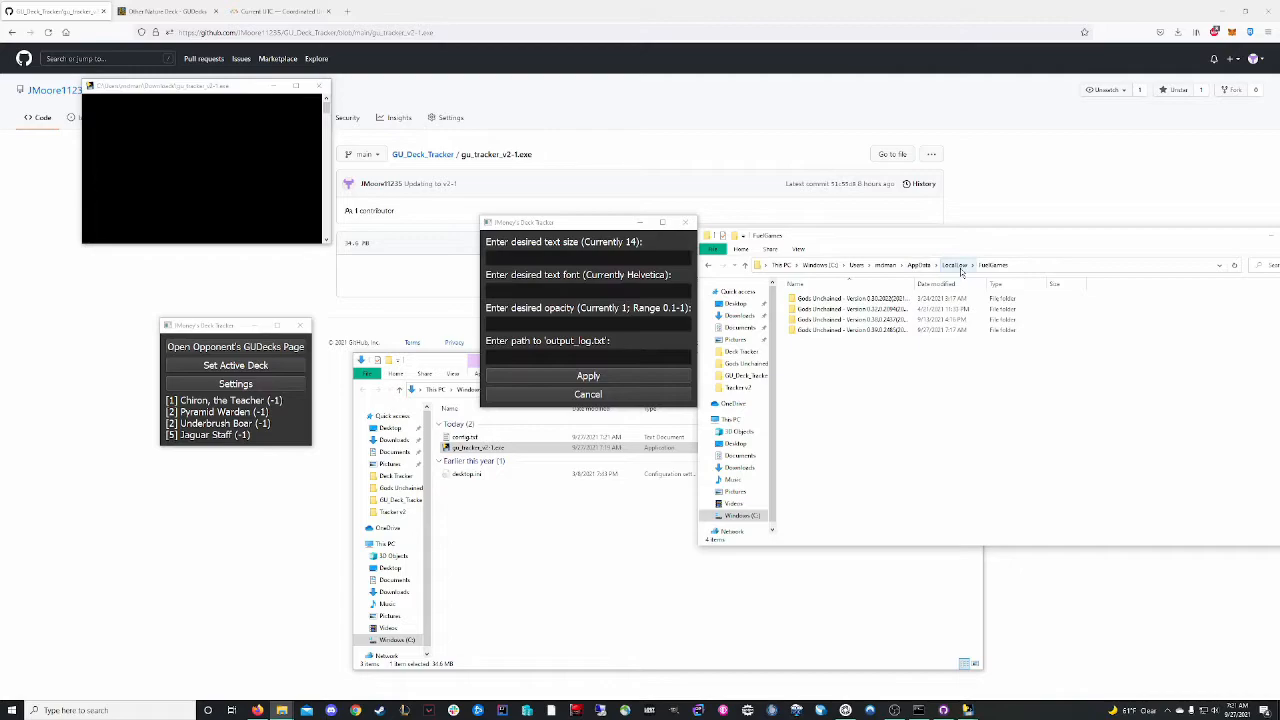
Copy the FuelGames folder address into the log path field and apply the settings.
right_click(1057, 268)
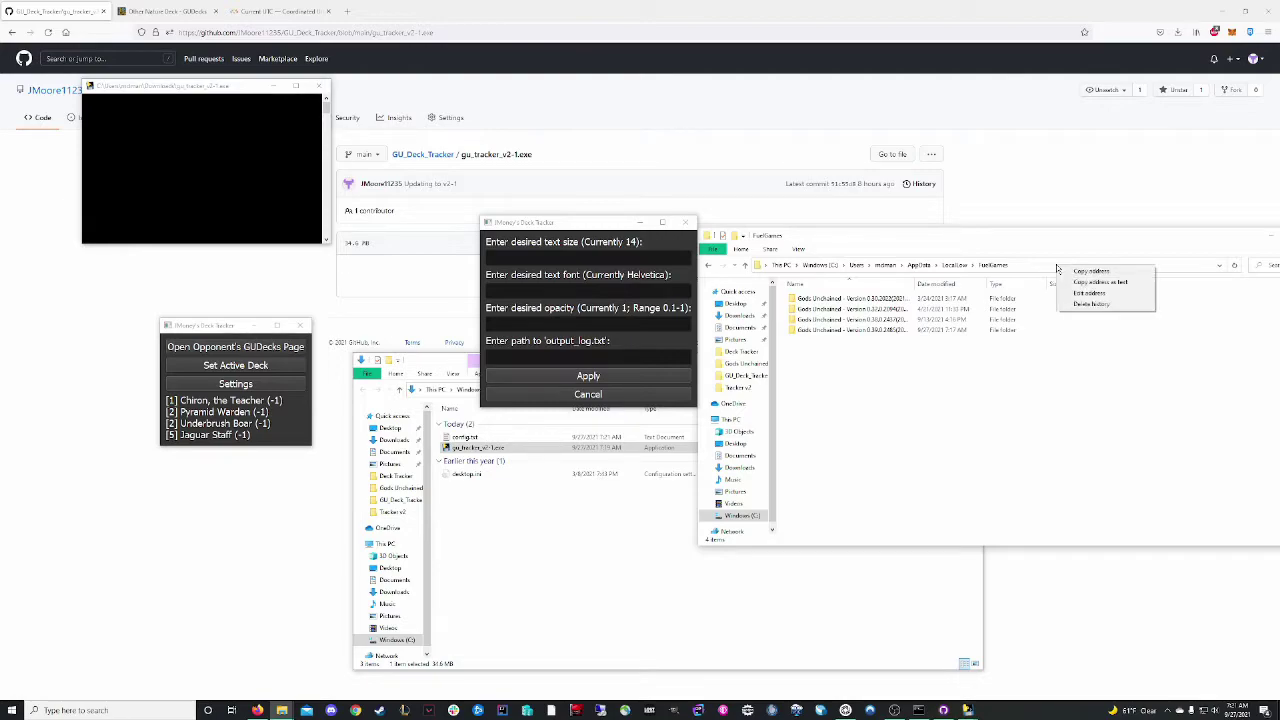
click(1126, 273)
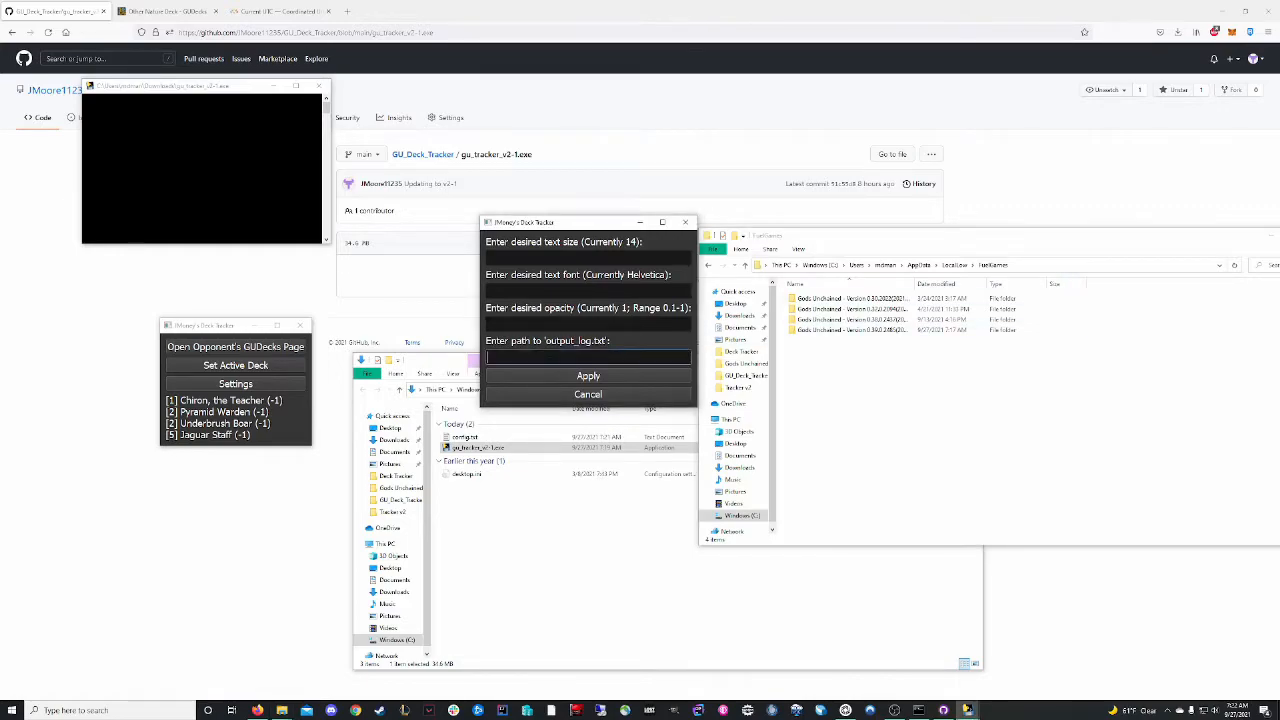
key(ctrl+v)
click(612, 377)
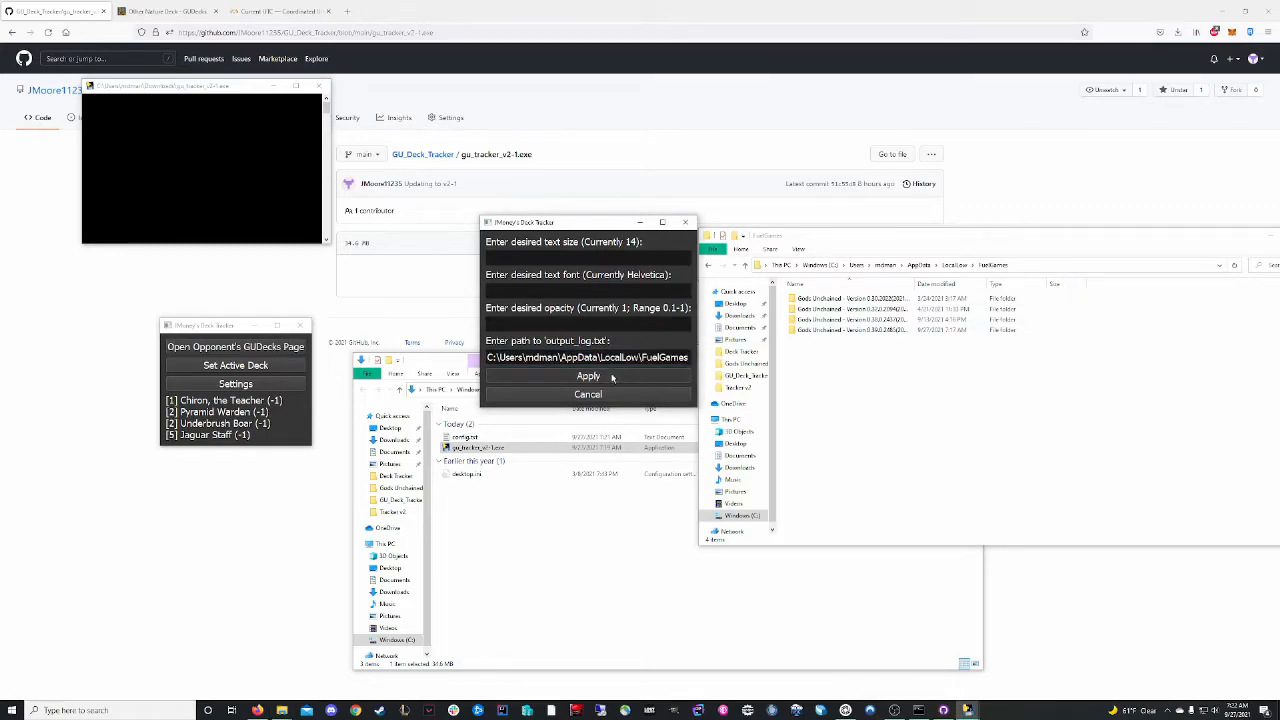
drag(230, 328, 233, 320)
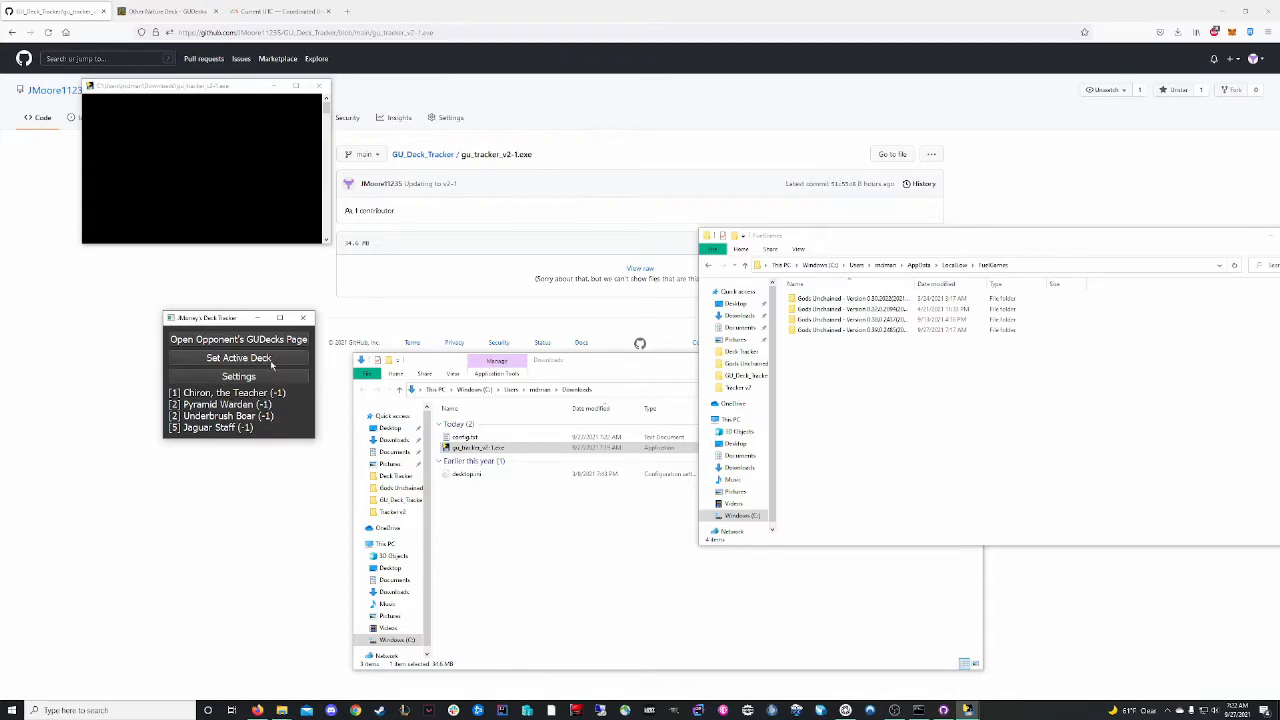
Start Set Active Deck and copy the Other Nature Deck page URL from GUDecks.
click(271, 360)
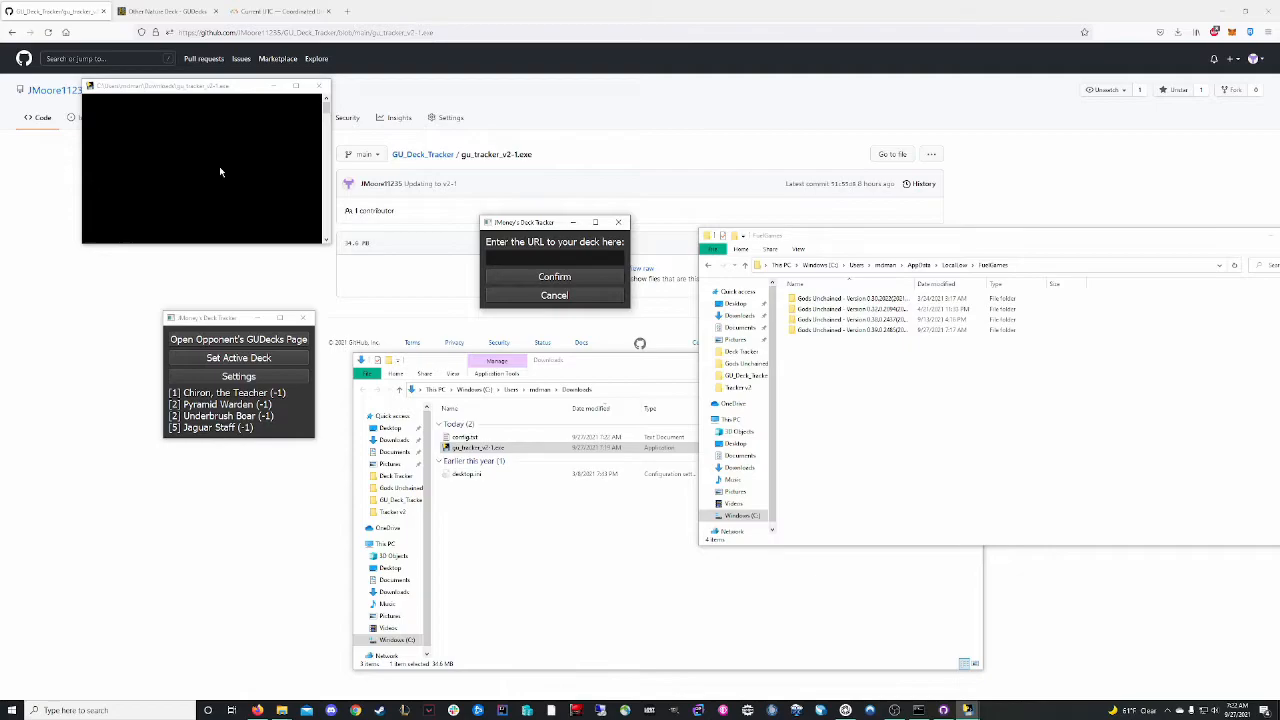
click(165, 12)
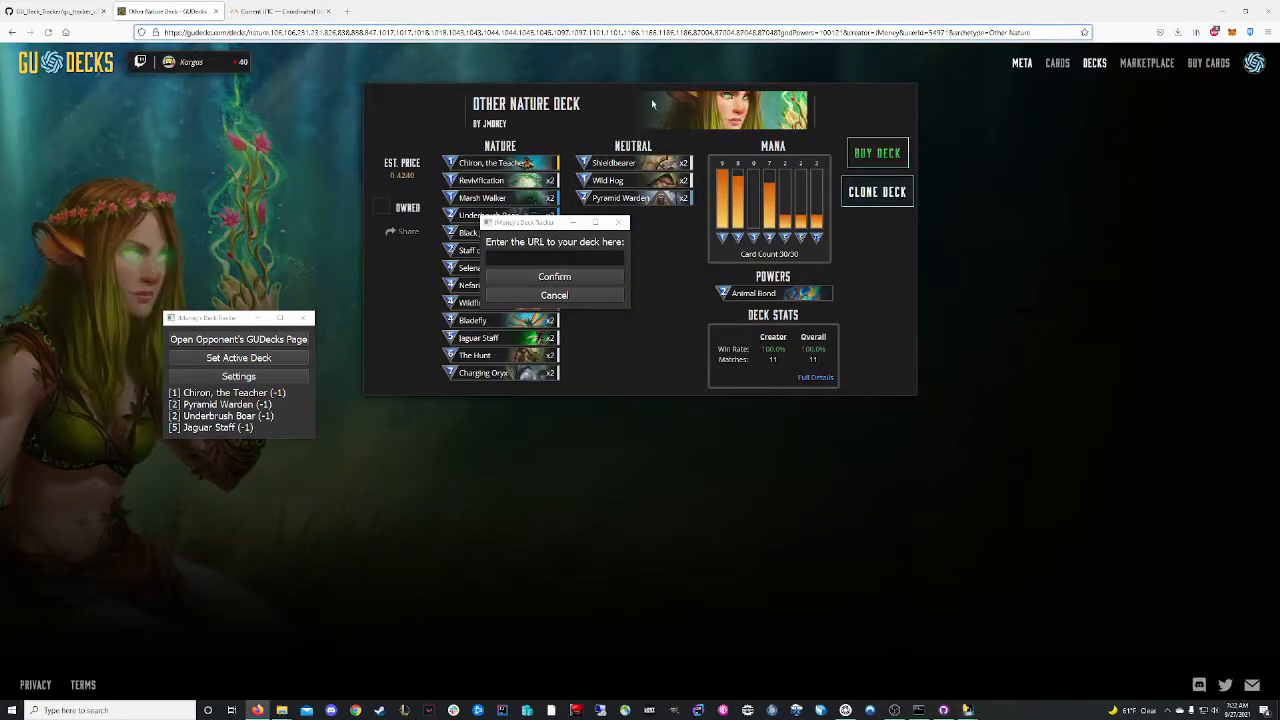
click(493, 123)
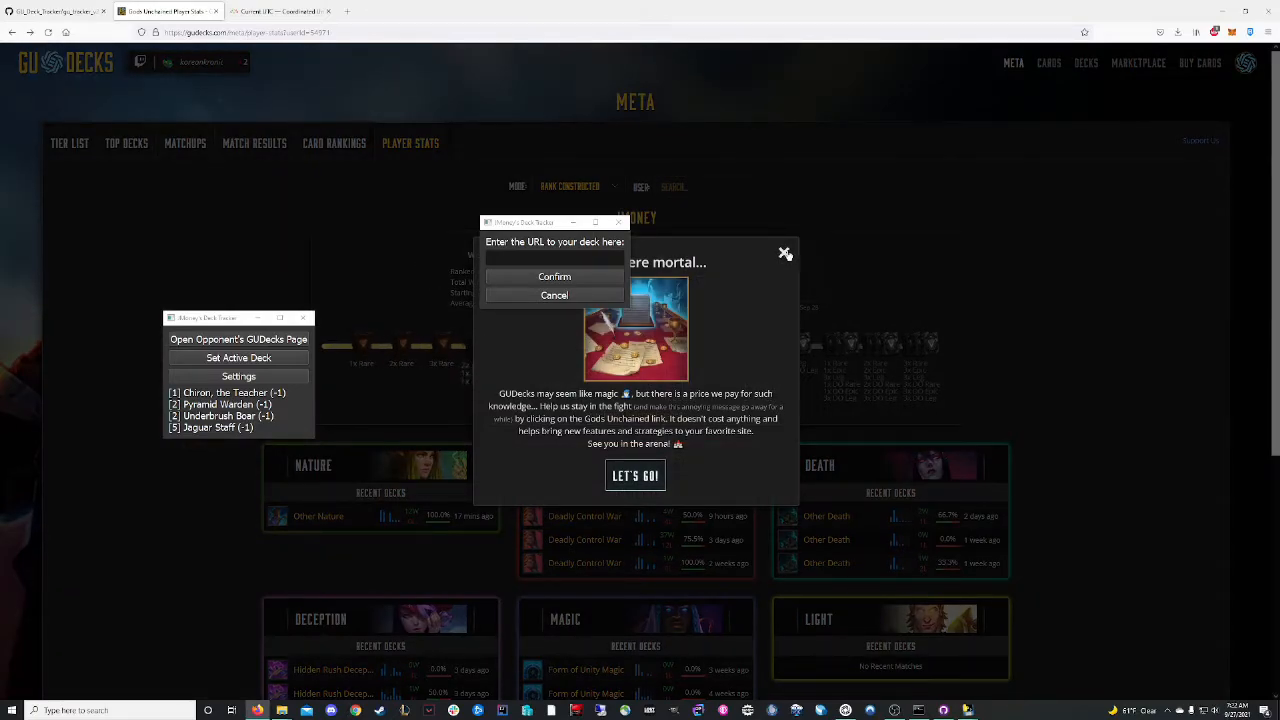
click(784, 252)
click(318, 516)
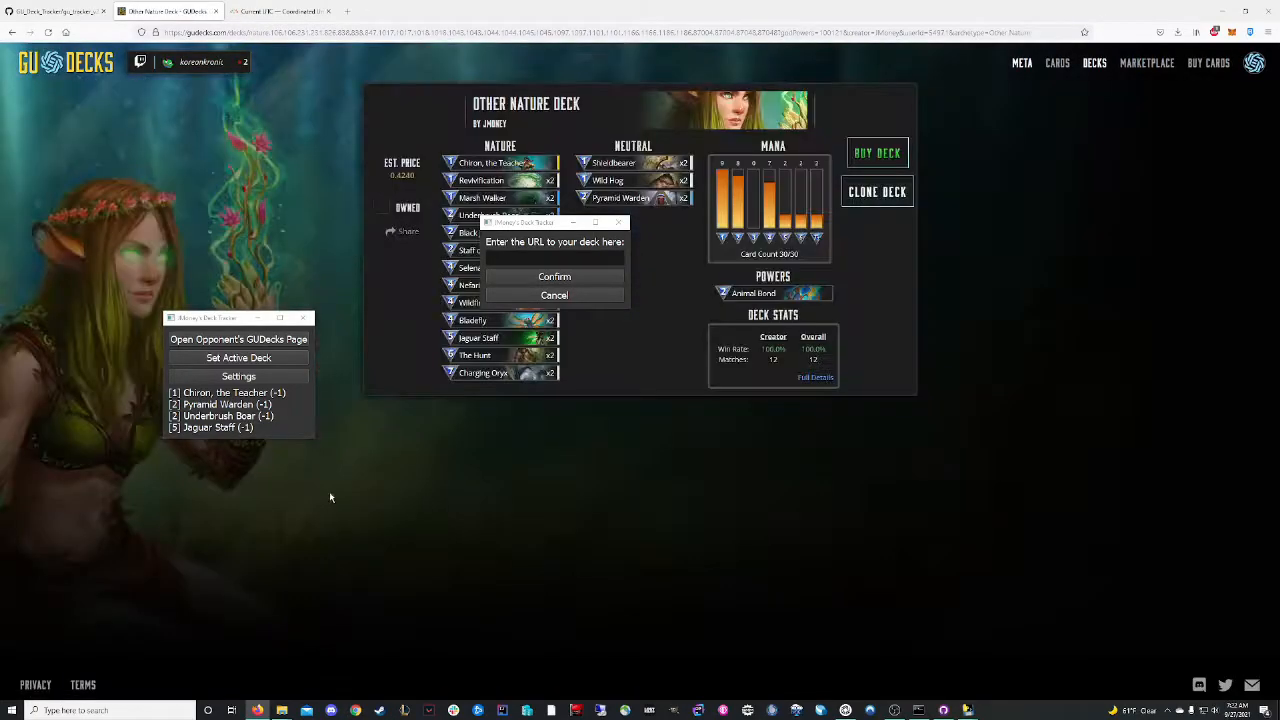
click(428, 31)
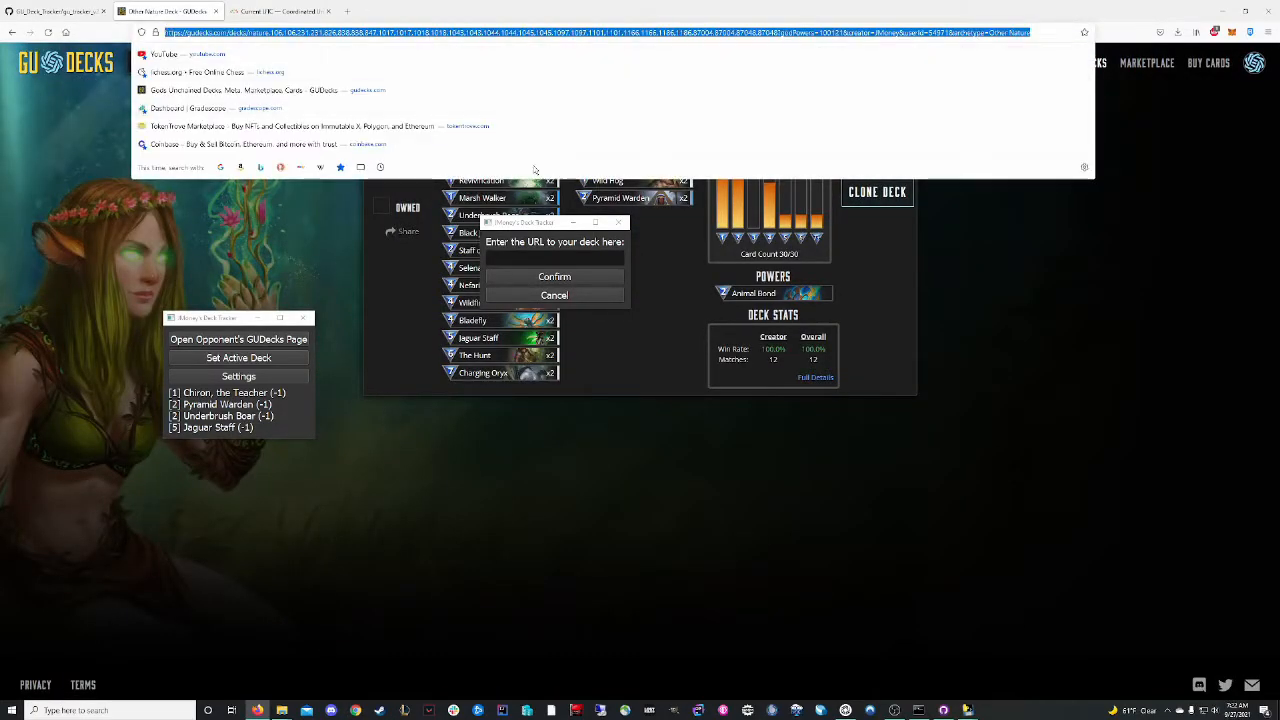
key(ctrl+c)
Paste the deck URL into the tracker and confirm, loading the Other Nature Deck card list.
click(554, 258)
key(ctrl+v)
click(577, 276)
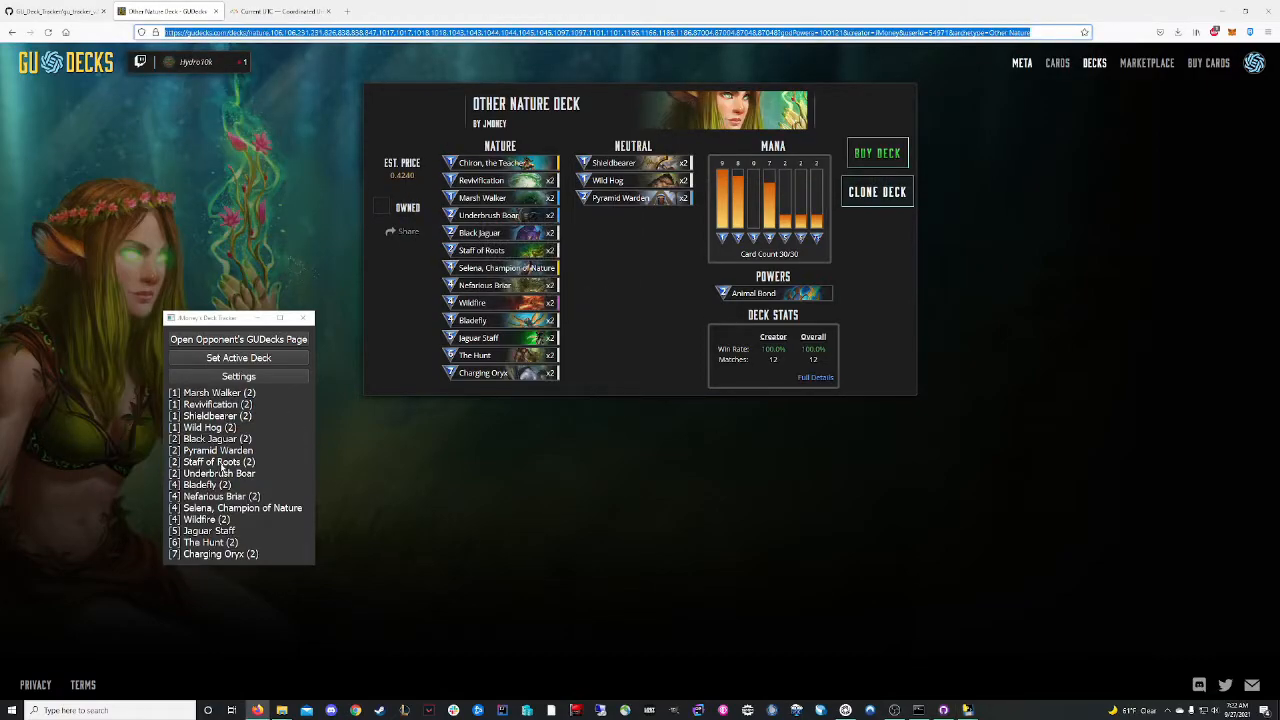
drag(213, 321, 121, 322)
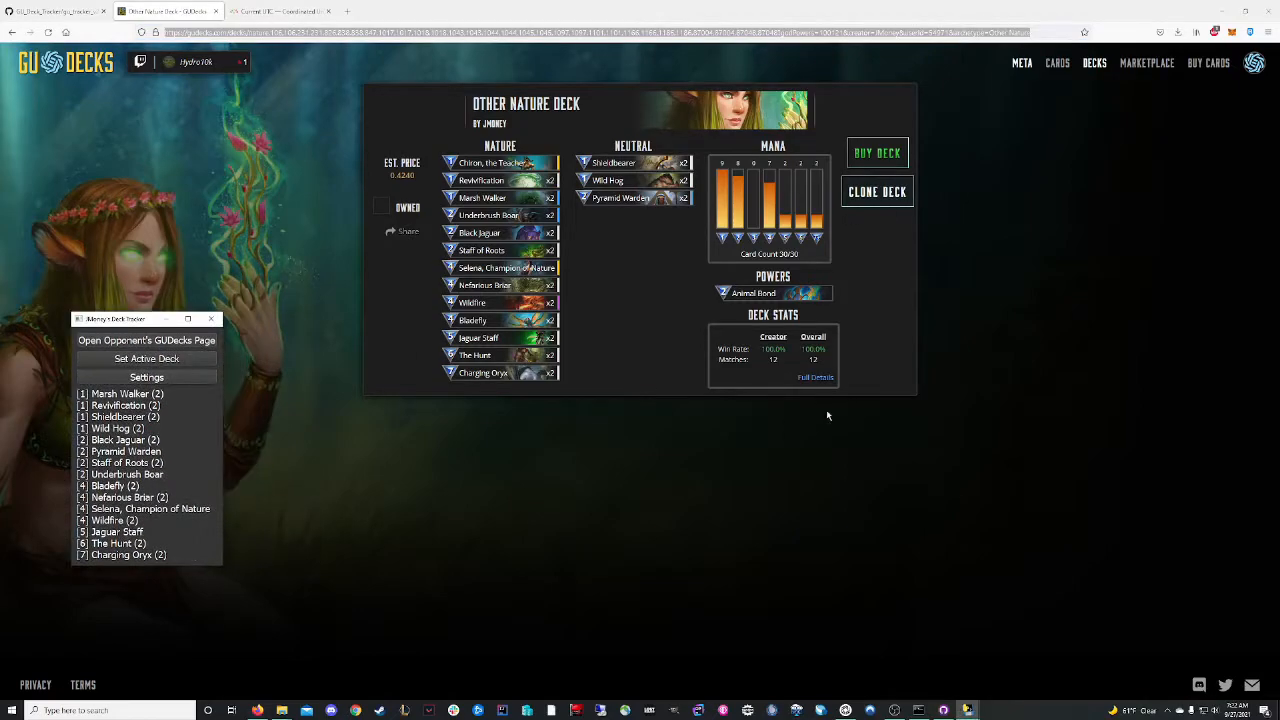
click(888, 32)
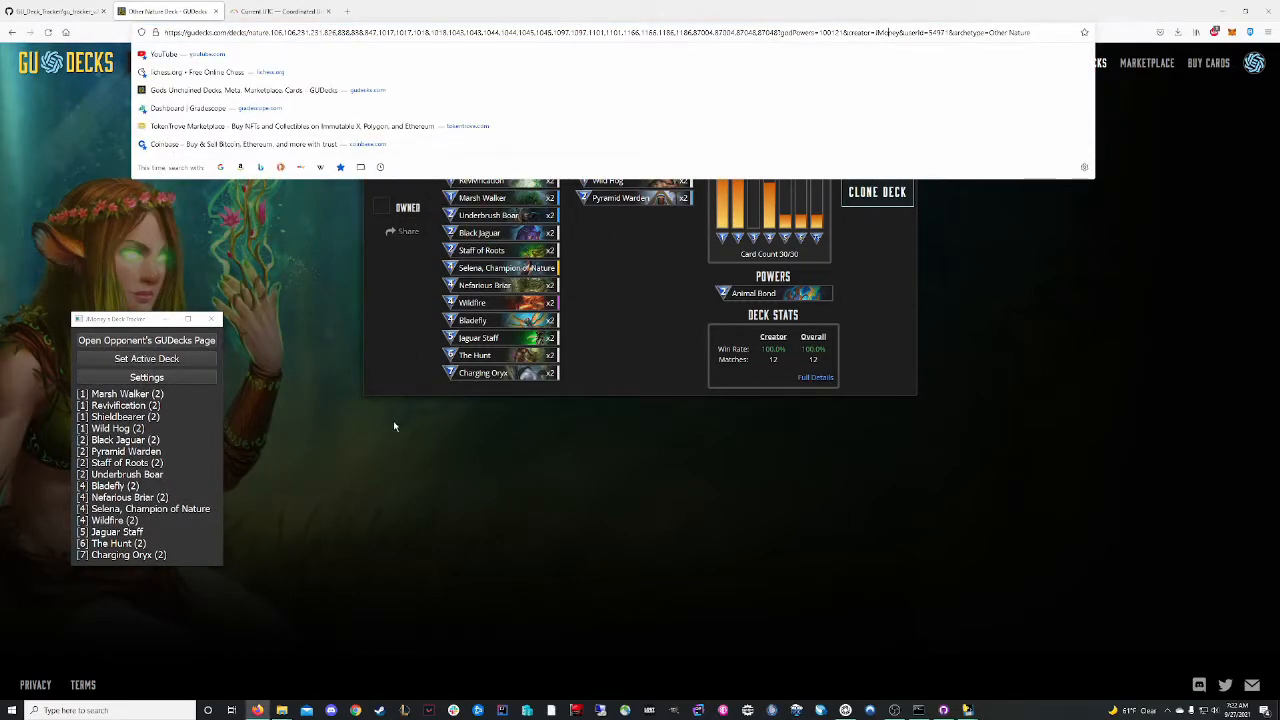
Switch to Gods Unchained, lower the tracker window and set the Arena carousel to Ranked.
click(845, 710)
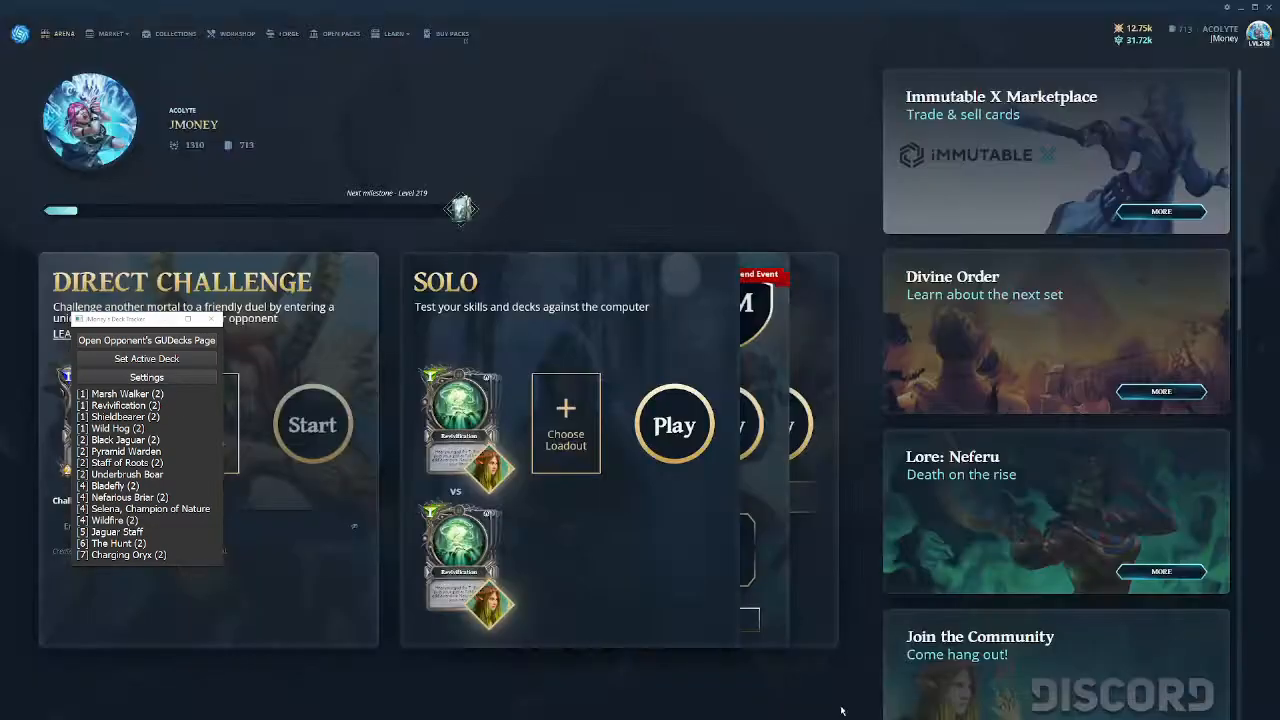
drag(145, 320, 154, 393)
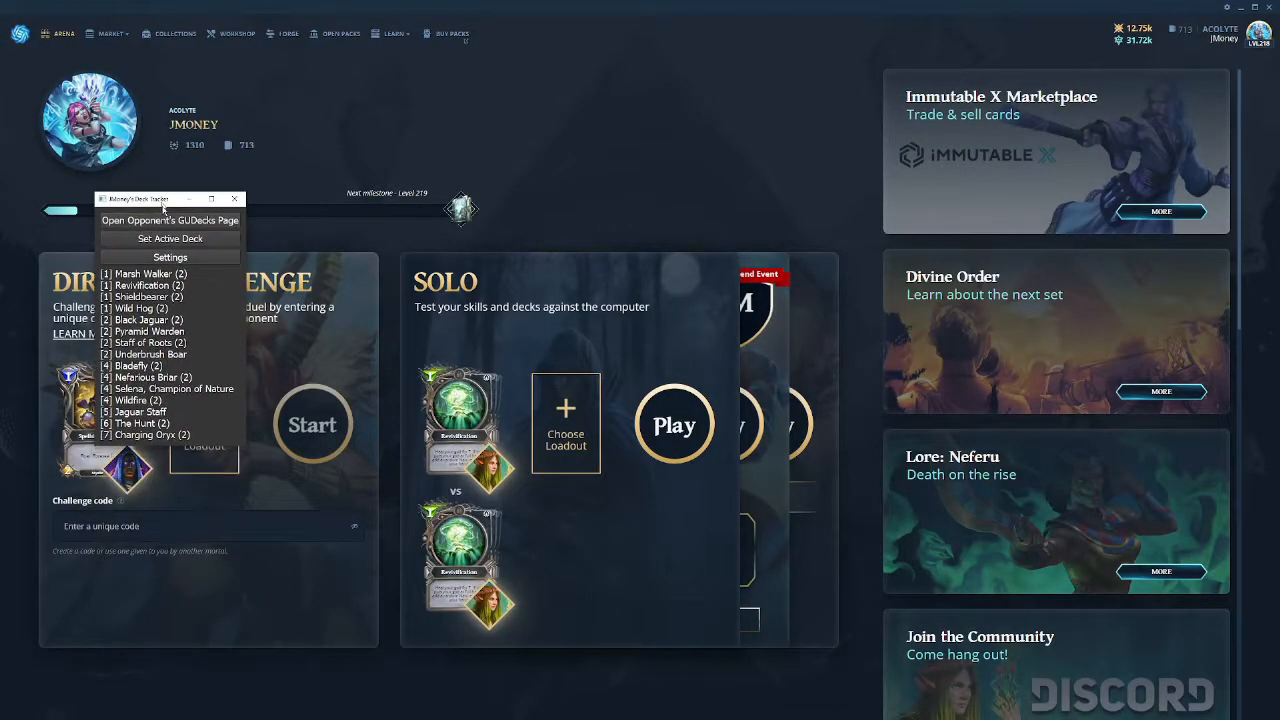
click(800, 316)
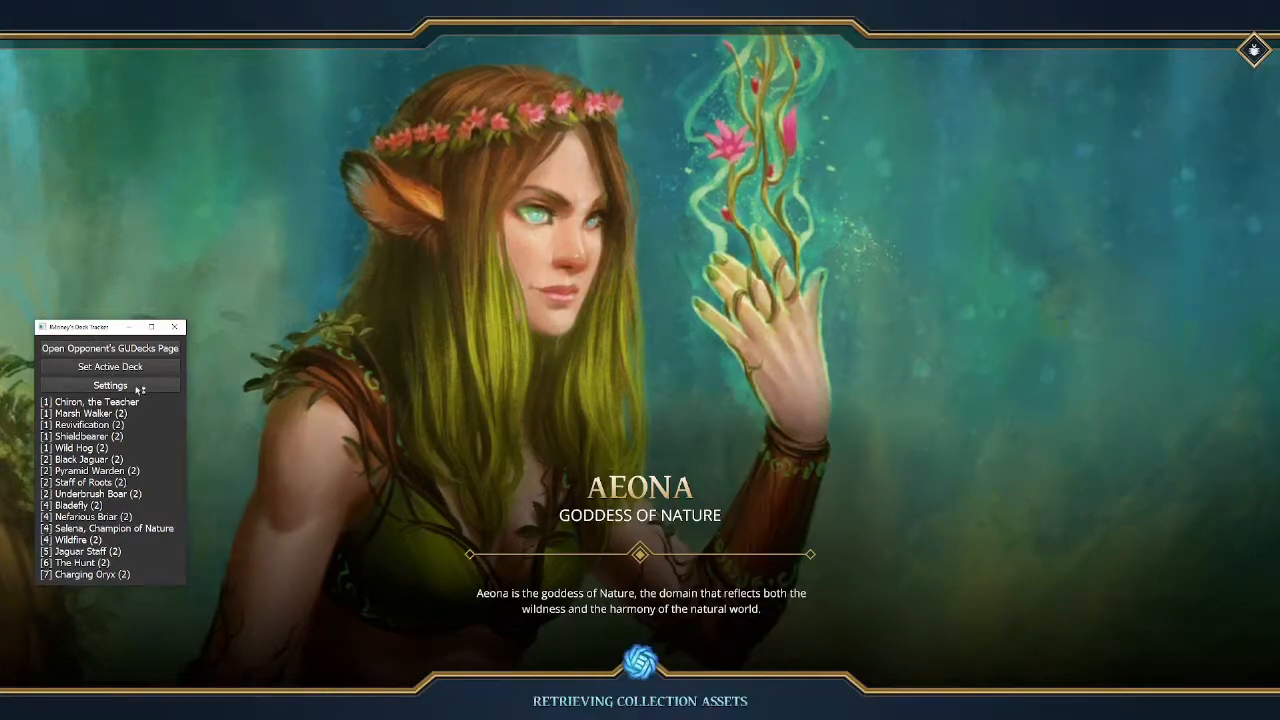
Set the tracker's card list text size to 20 with a font name and apply.
click(139, 389)
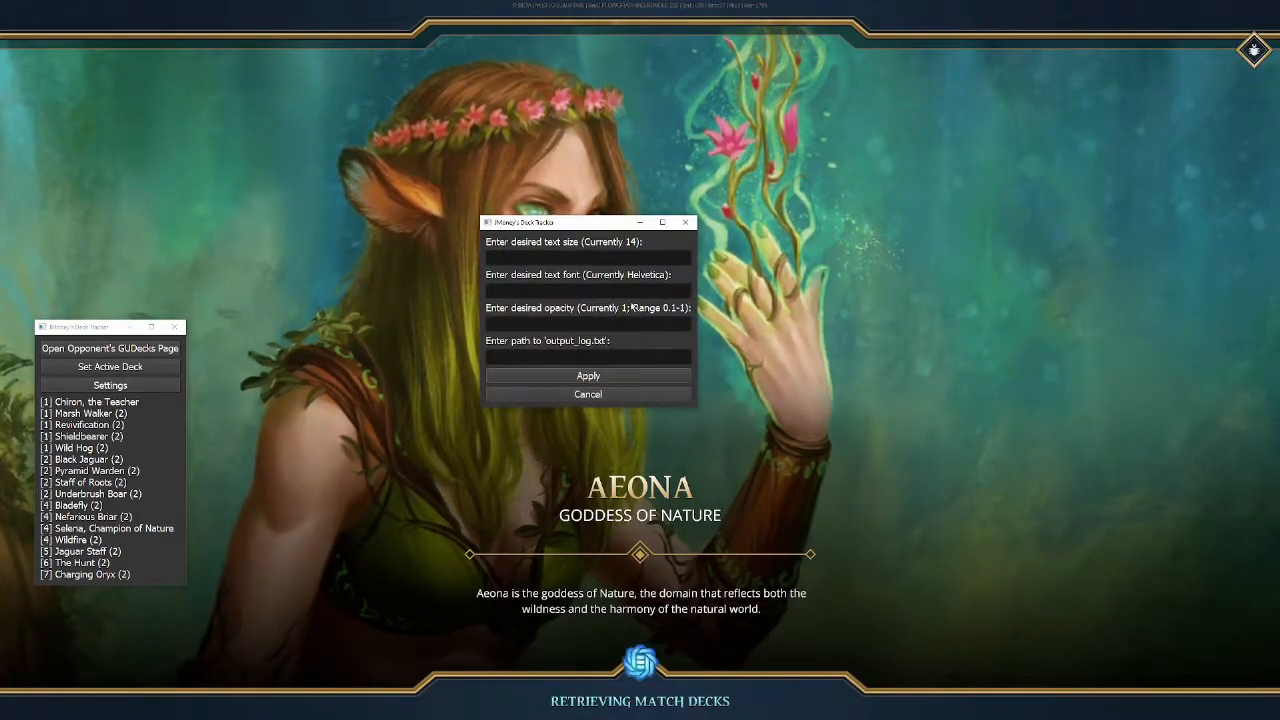
click(588, 258)
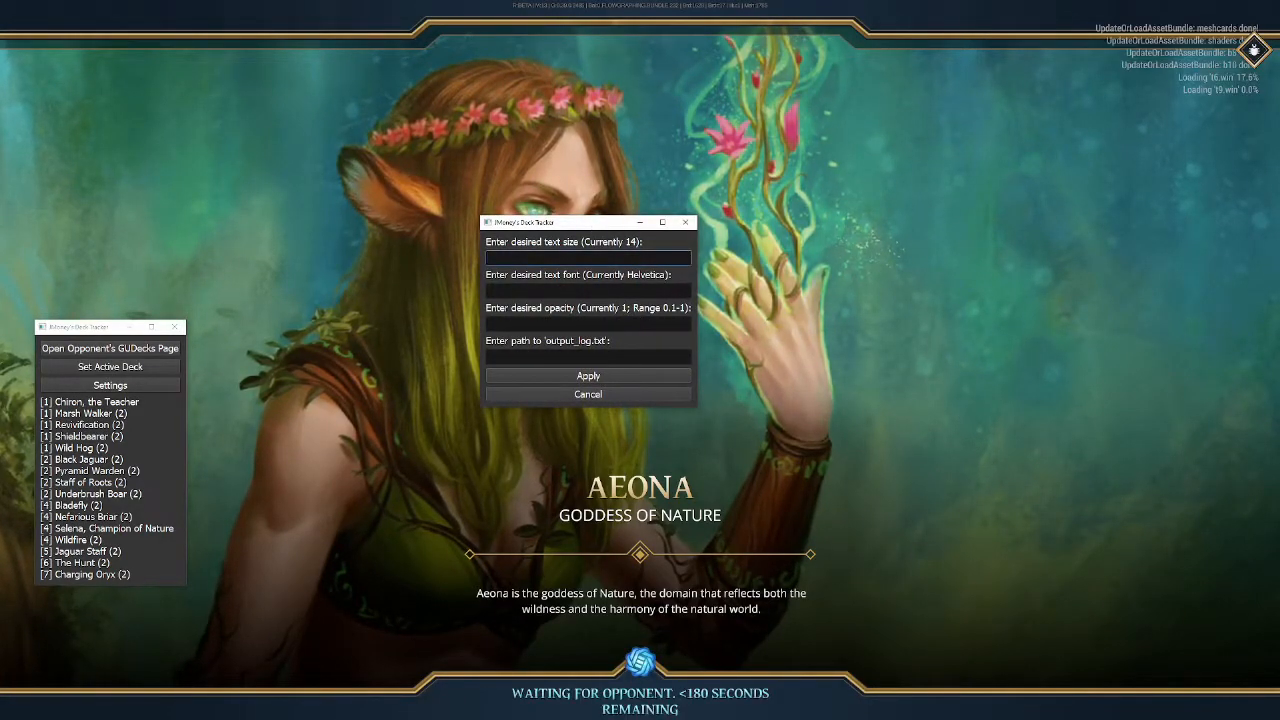
text(20)
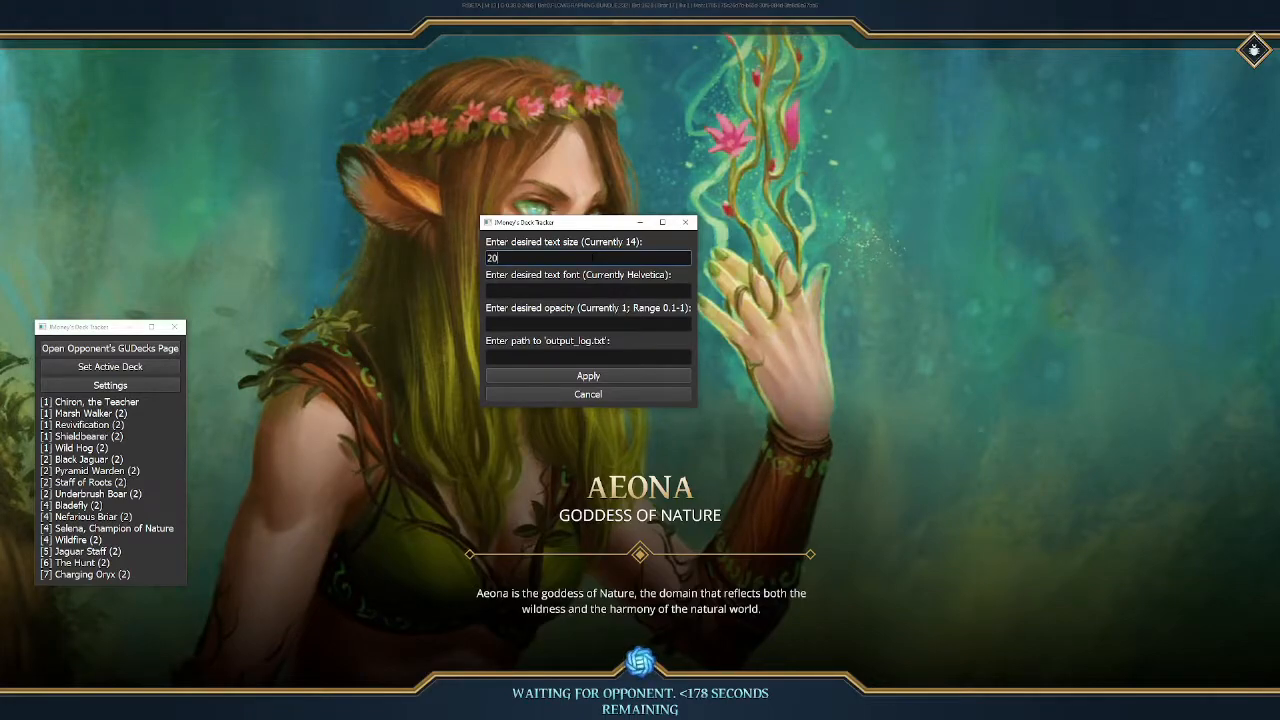
key(Tab)
text(Times New Rom)
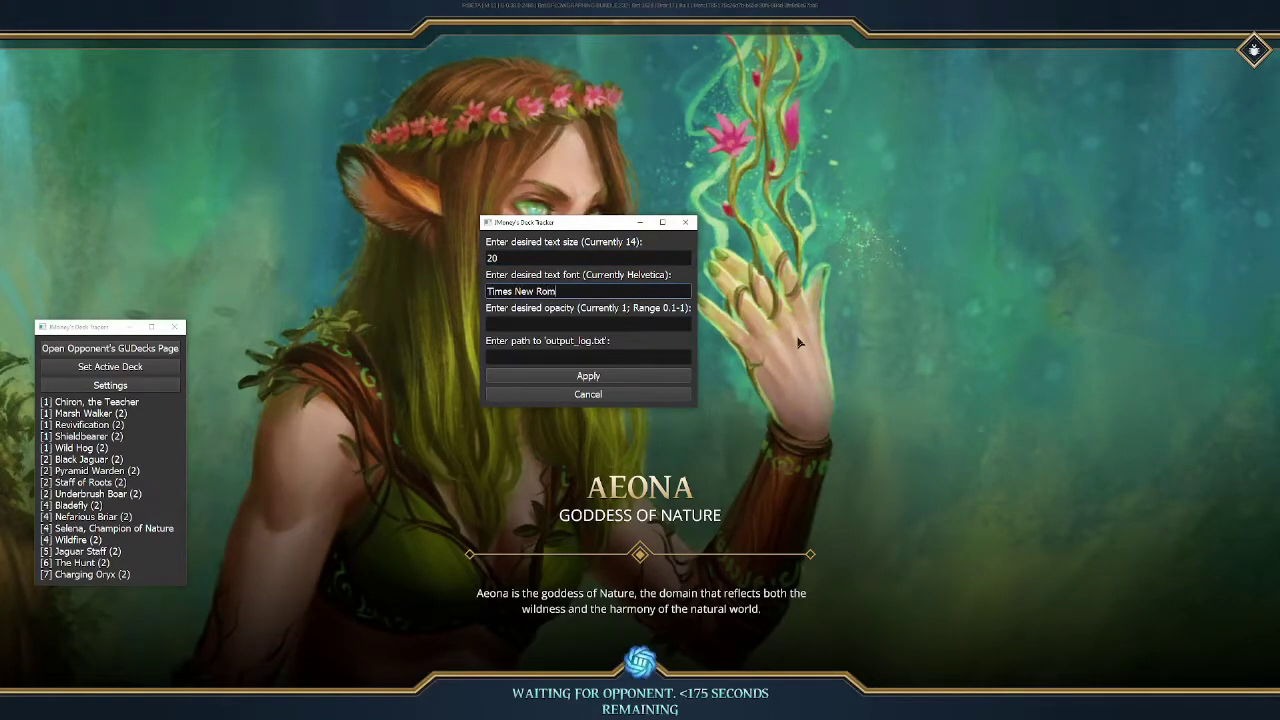
text(an)
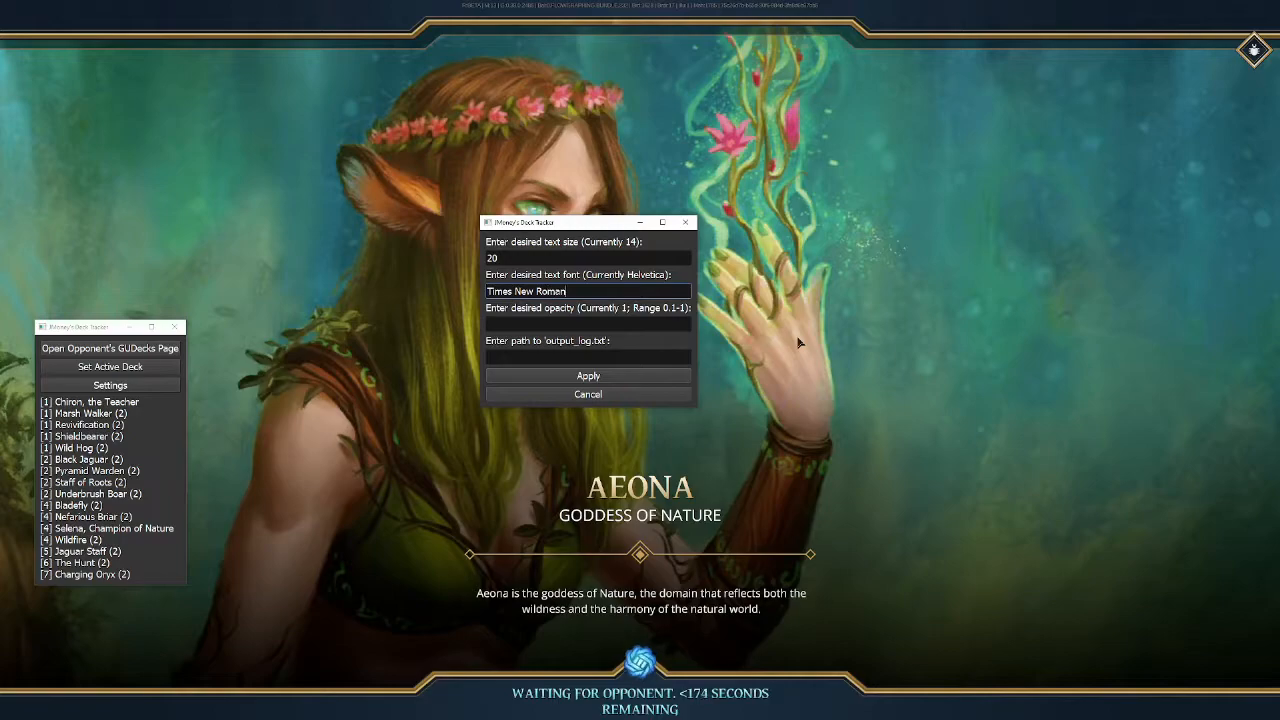
click(598, 376)
drag(124, 323, 141, 243)
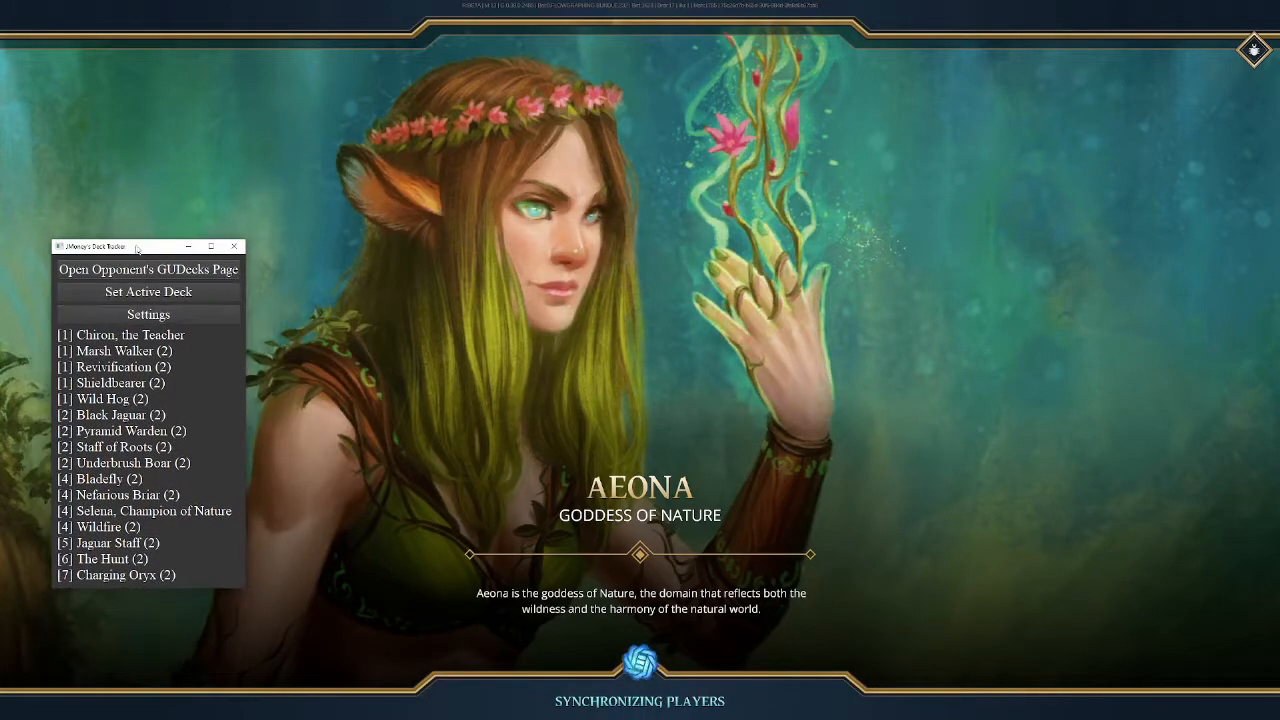
Set the card list font to Helvetia, apply it and nudge the tracker window up.
click(148, 314)
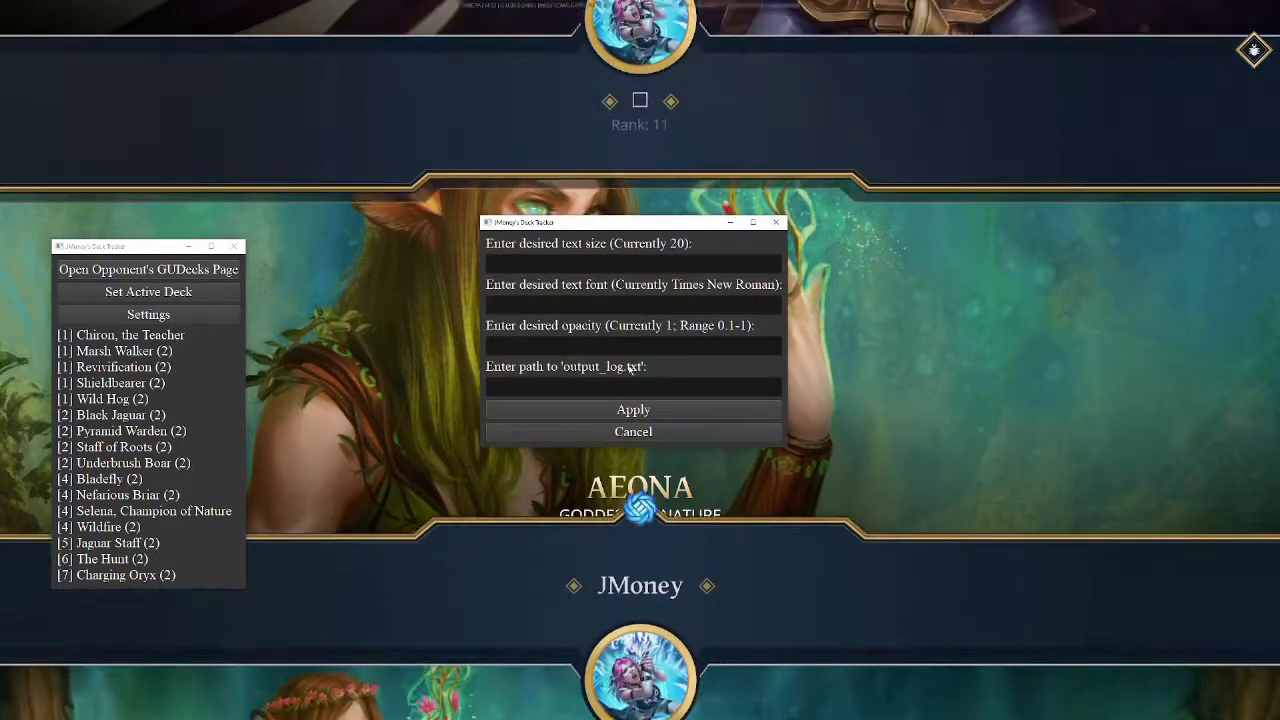
click(633, 304)
text(Helv)
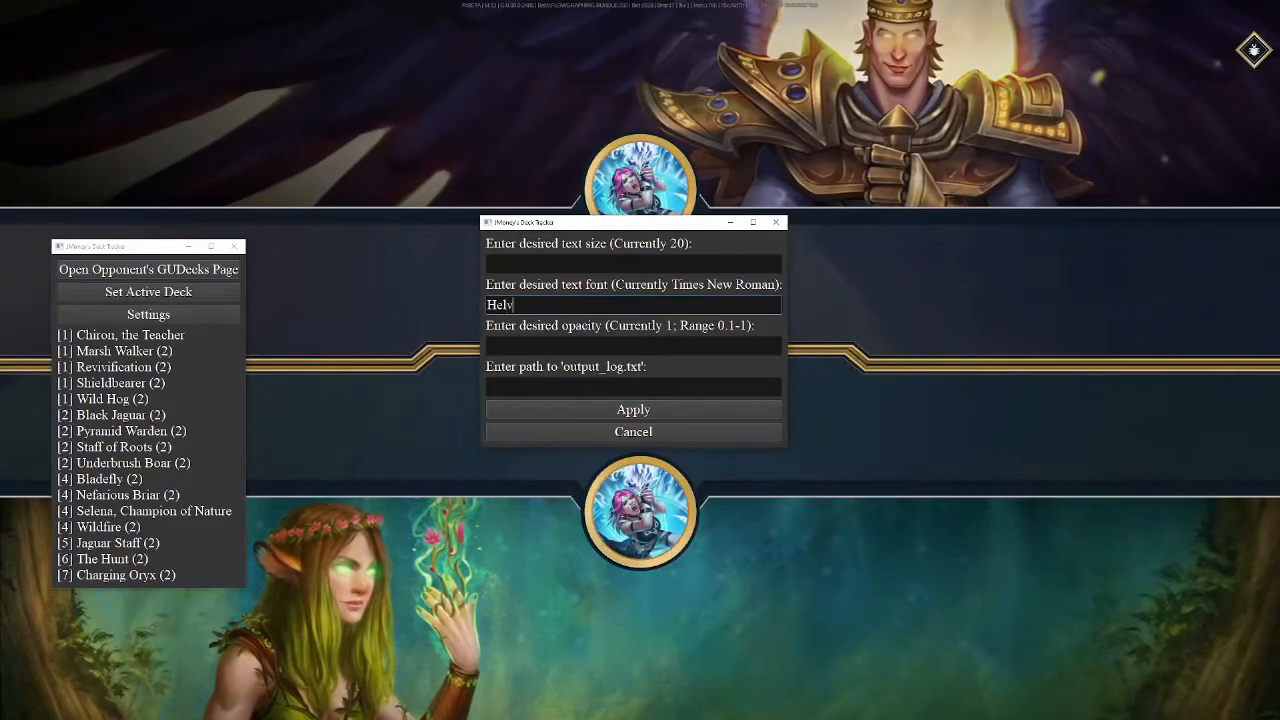
text(etica)
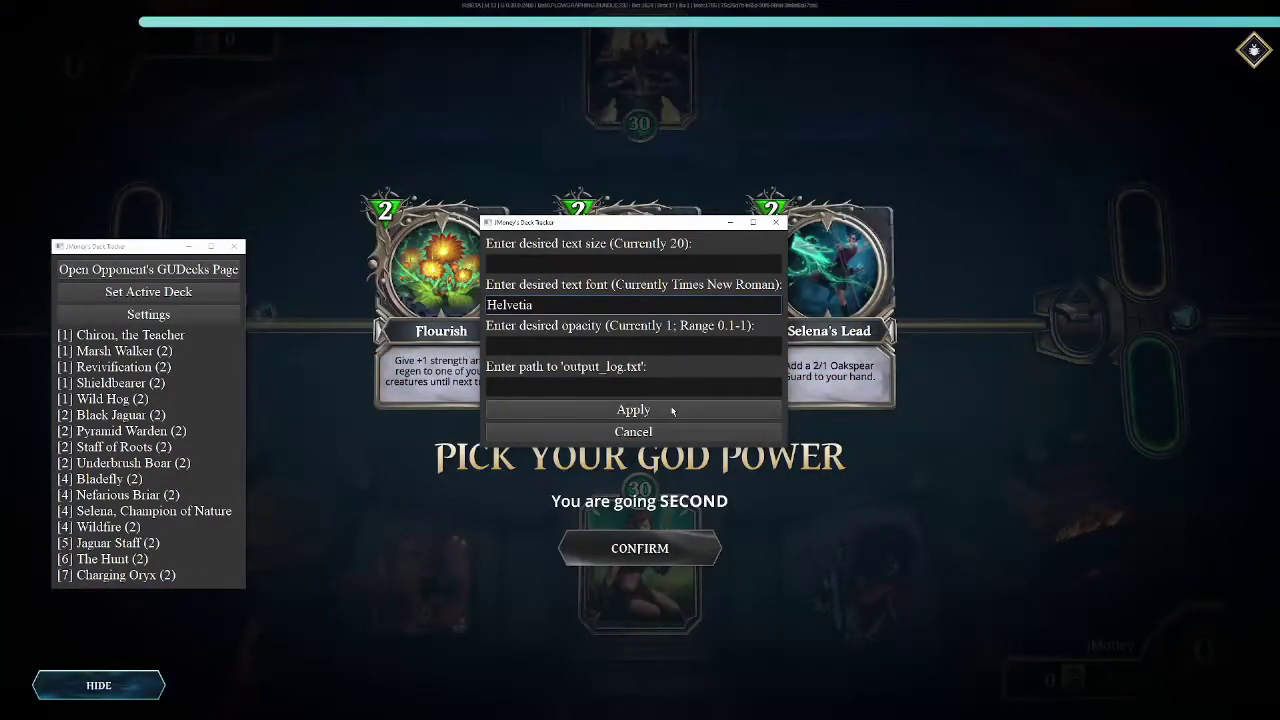
click(672, 410)
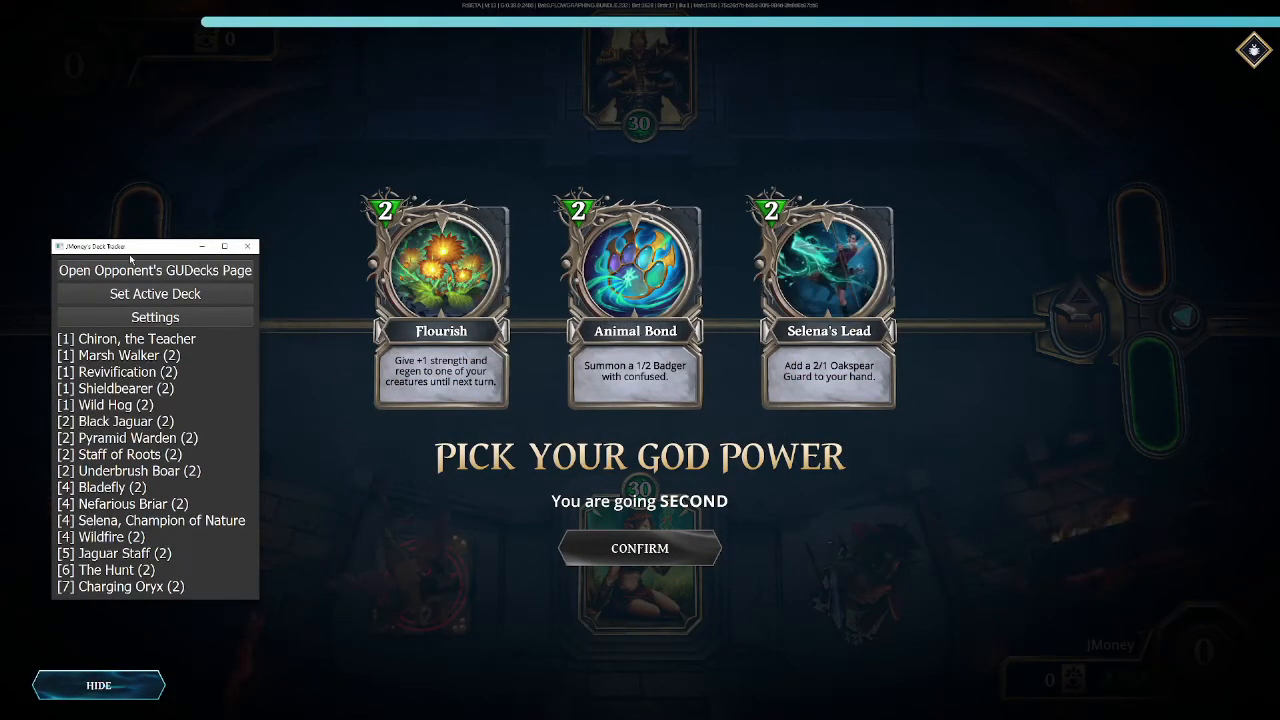
drag(130, 258, 140, 207)
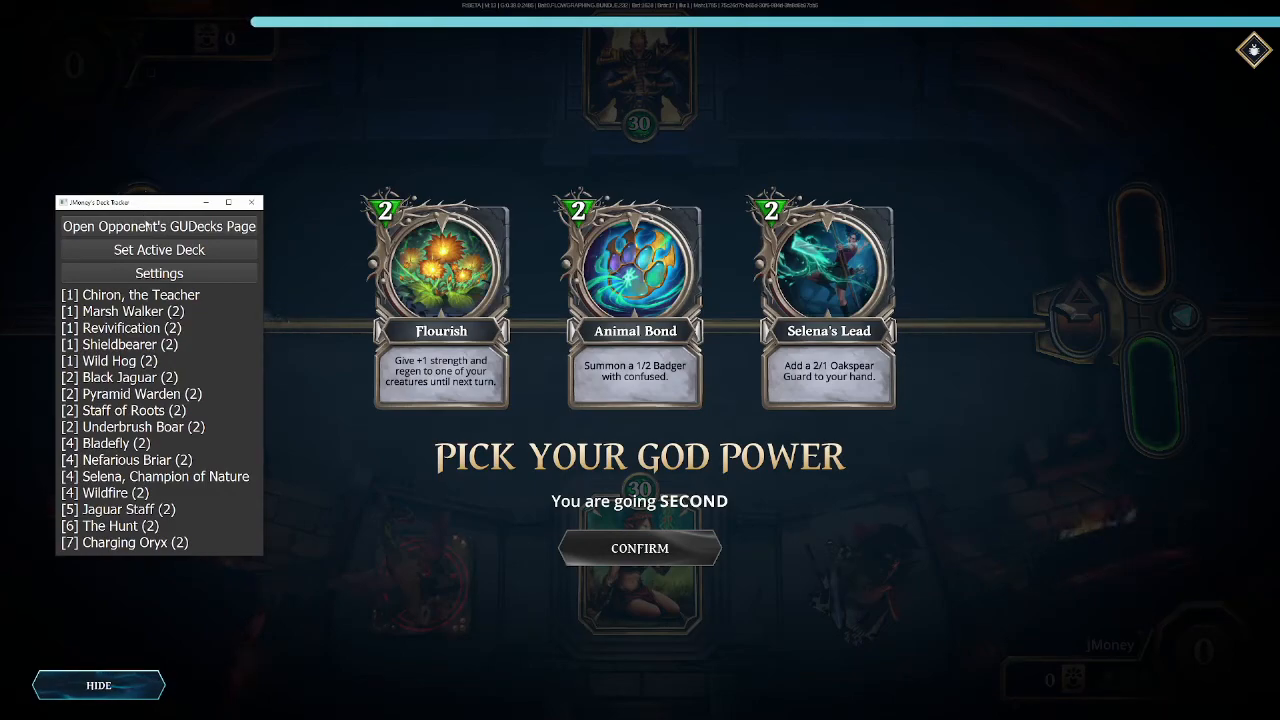
Apply .5 opacity to the tracker window.
click(174, 270)
text(.5)
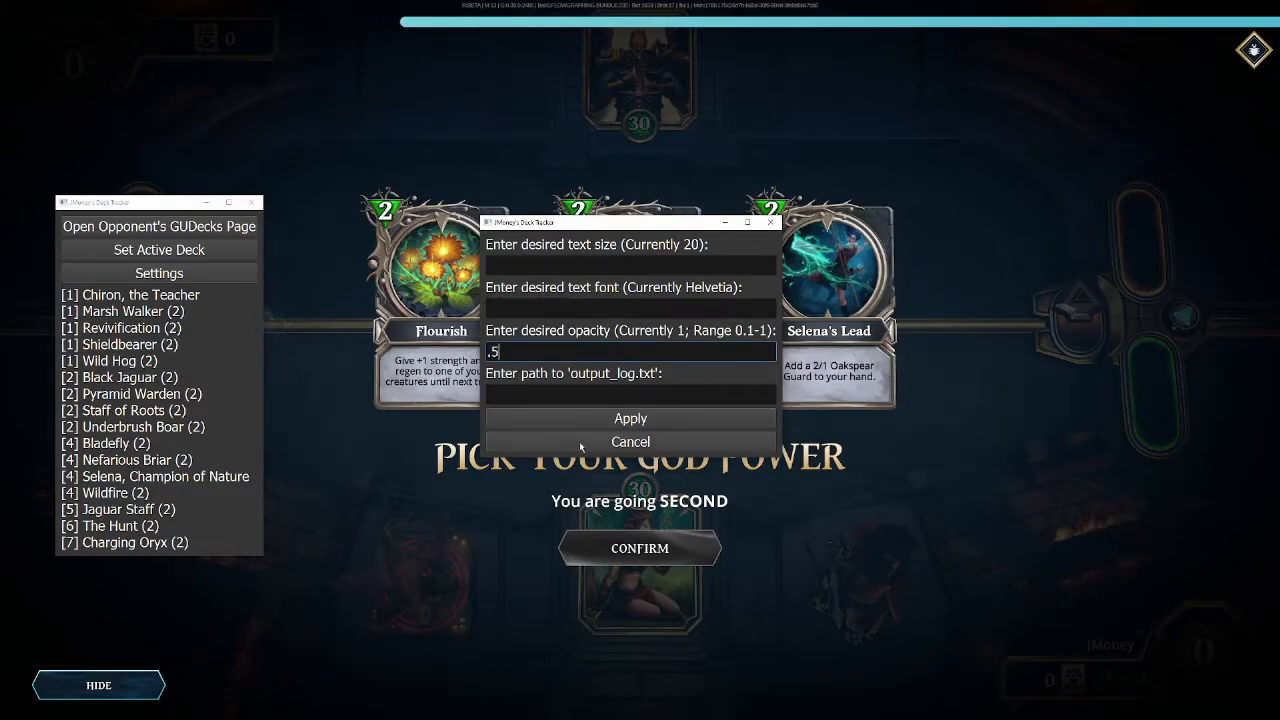
click(563, 423)
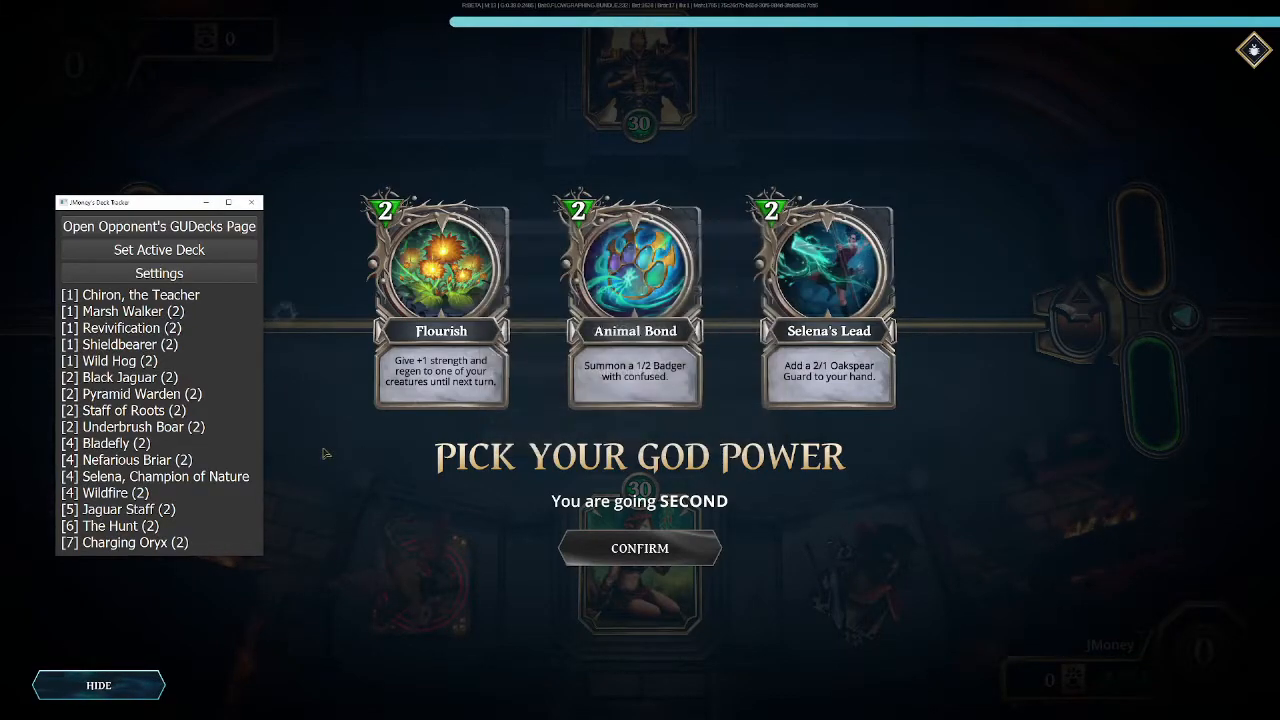
mouse_move(126, 204)
mouse_down()
mouse_move(155, 165)
mouse_move(665, 140)
mouse_move(121, 205)
mouse_up()
Restore the tracker to opacity 1 and move its window up.
click(134, 279)
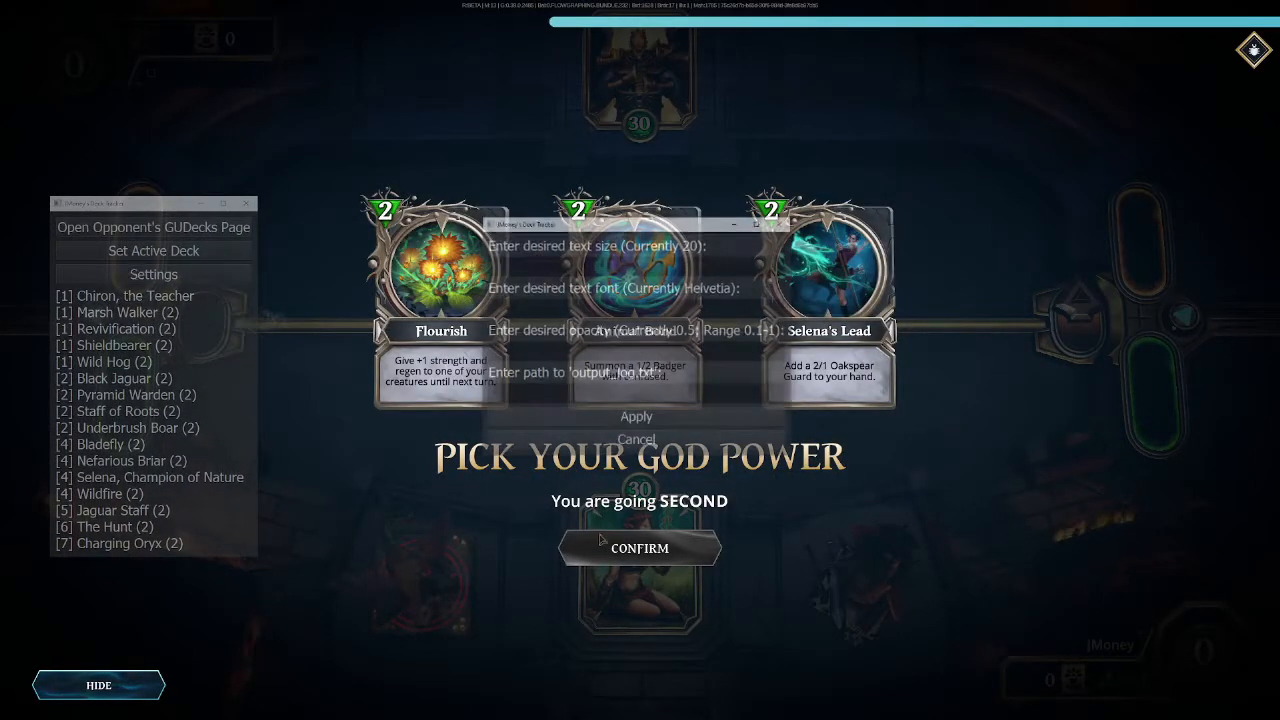
click(556, 420)
drag(114, 204, 117, 181)
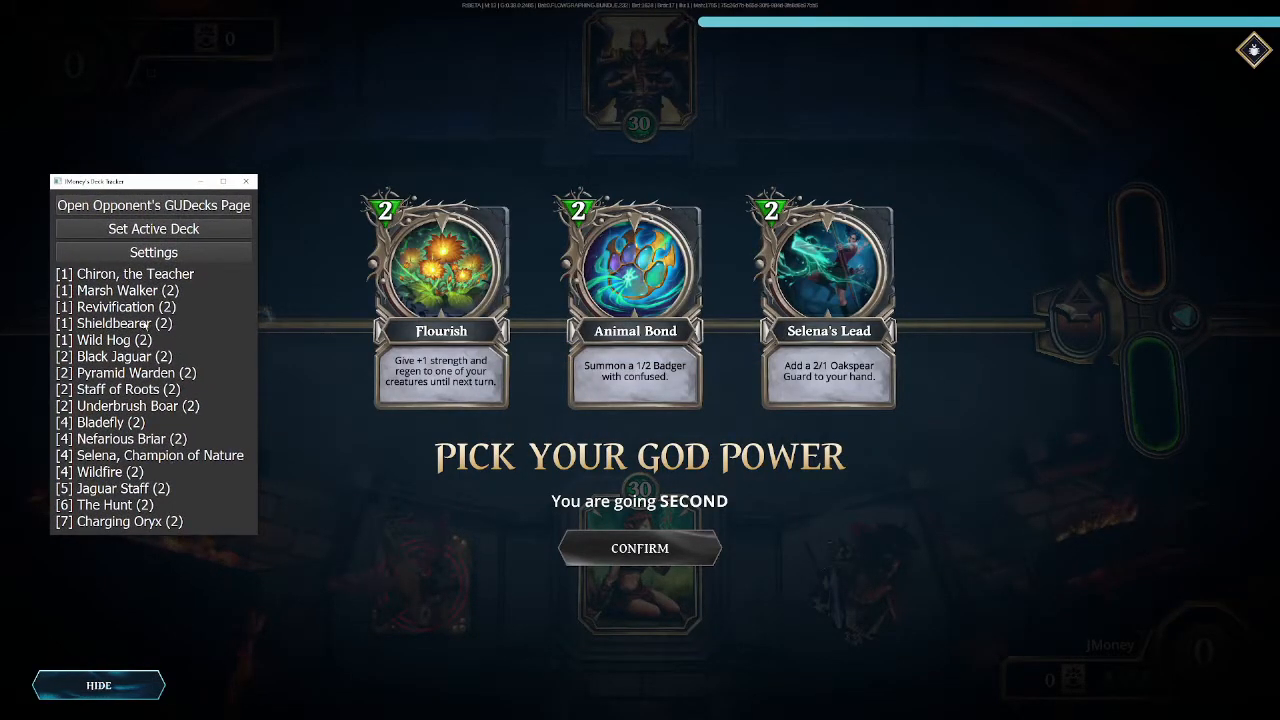
View the opponent's recent Zoo Light deck on their GUDecks page, then return to the game.
click(184, 206)
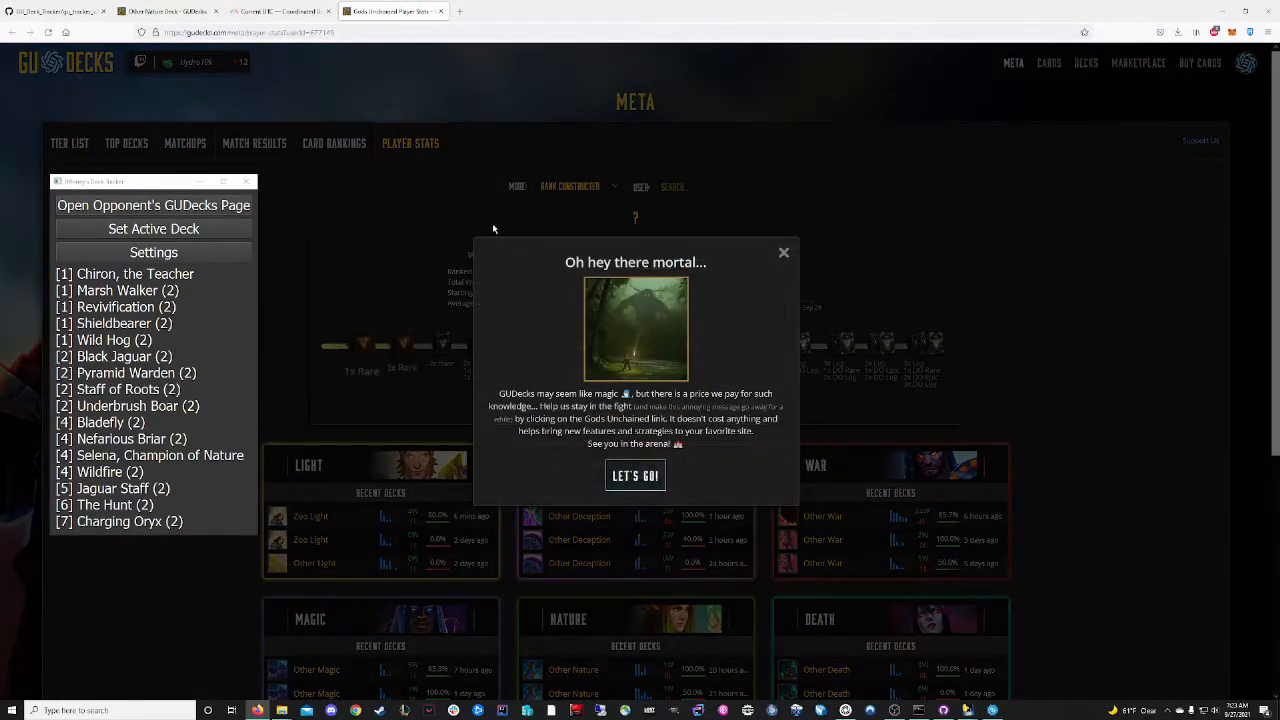
click(782, 251)
scroll(447, 398, down, 1)
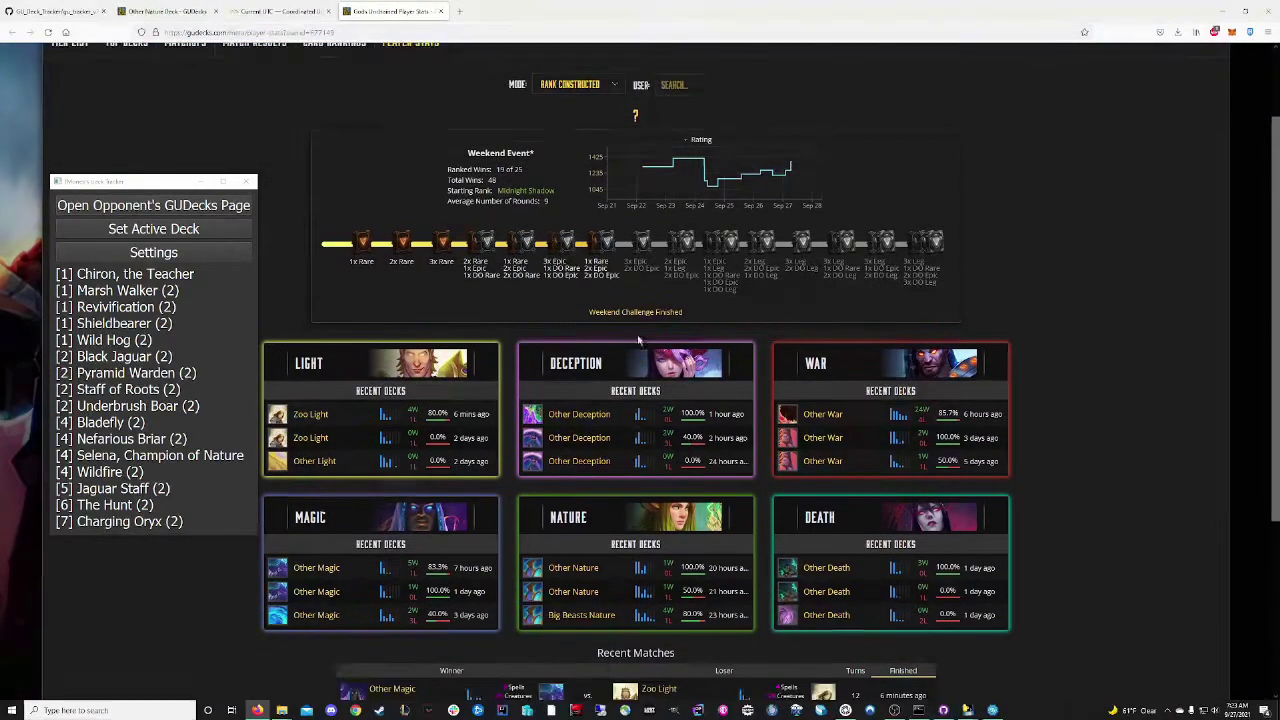
click(470, 420)
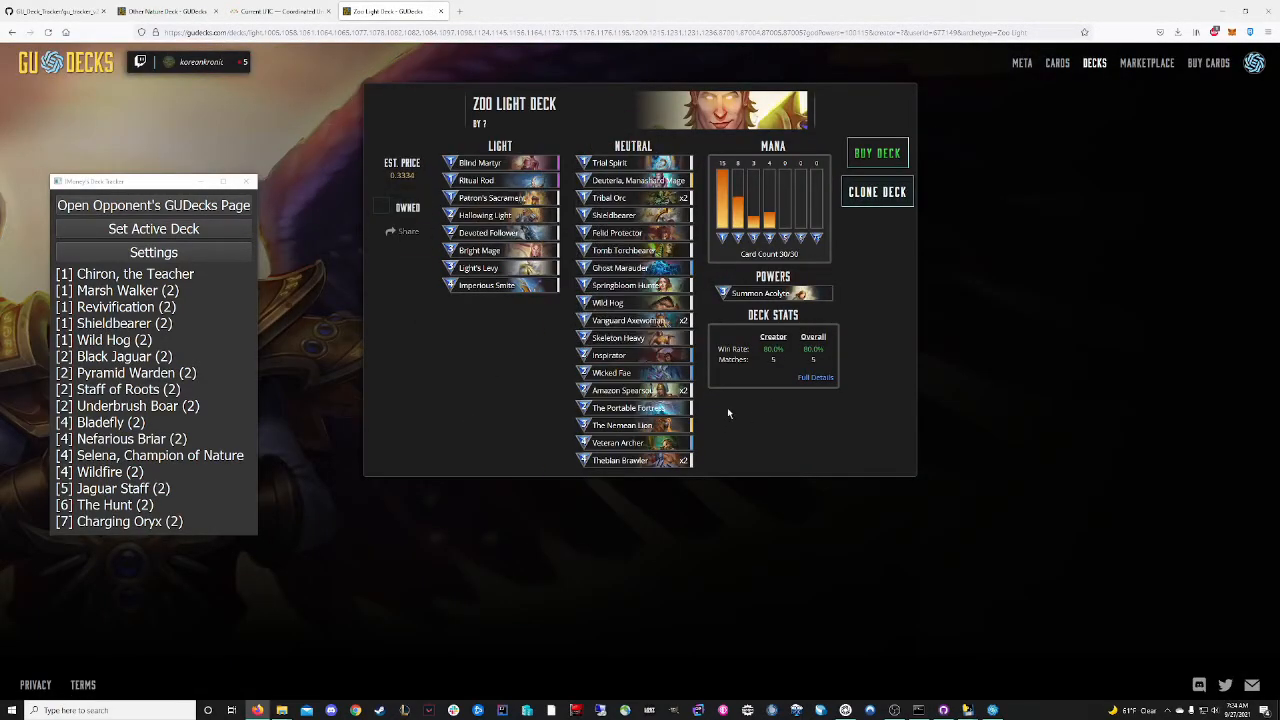
key(alt+Tab)
key(alt+Tab)
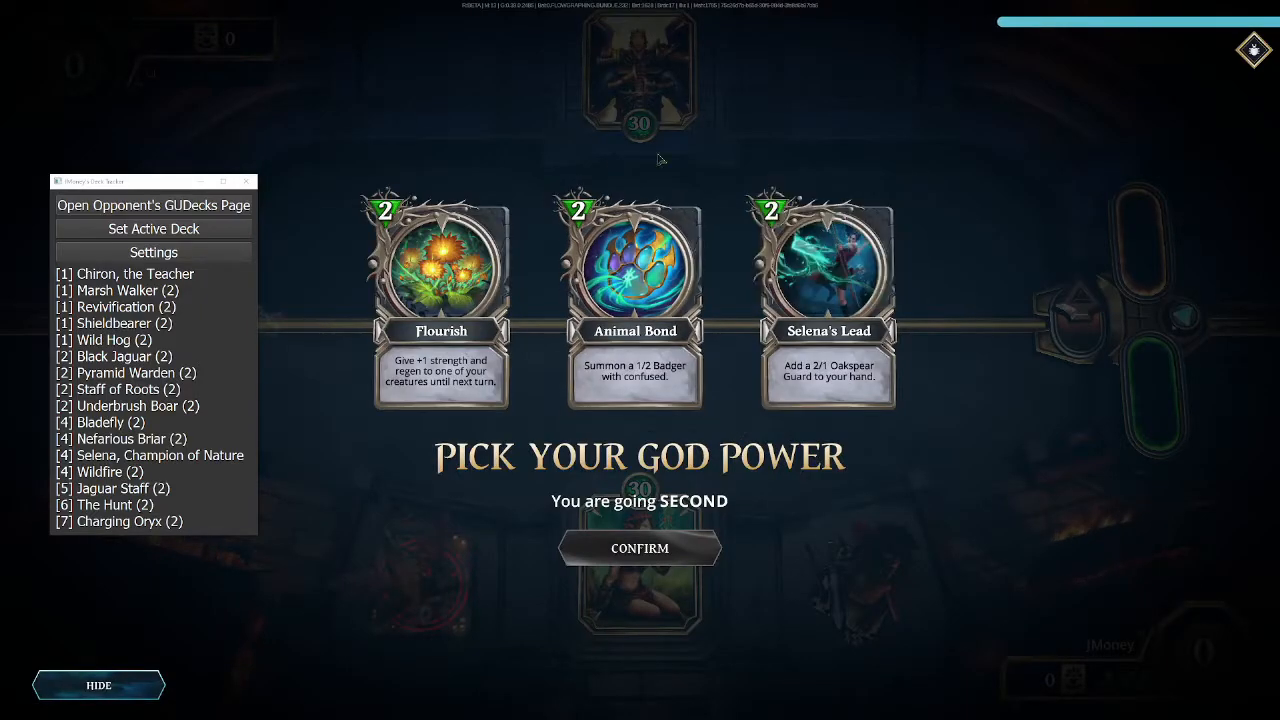
Choose Animal Bond as god power, confirm, and keep the opening hand.
click(640, 270)
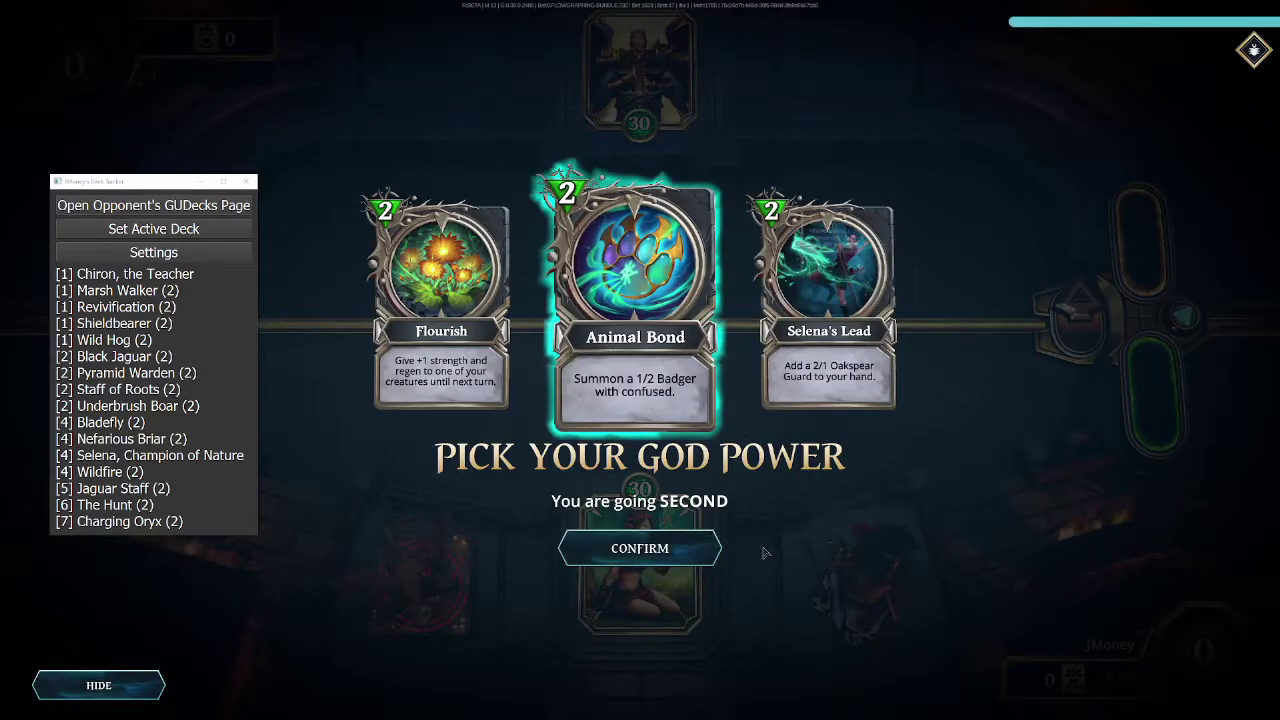
click(690, 567)
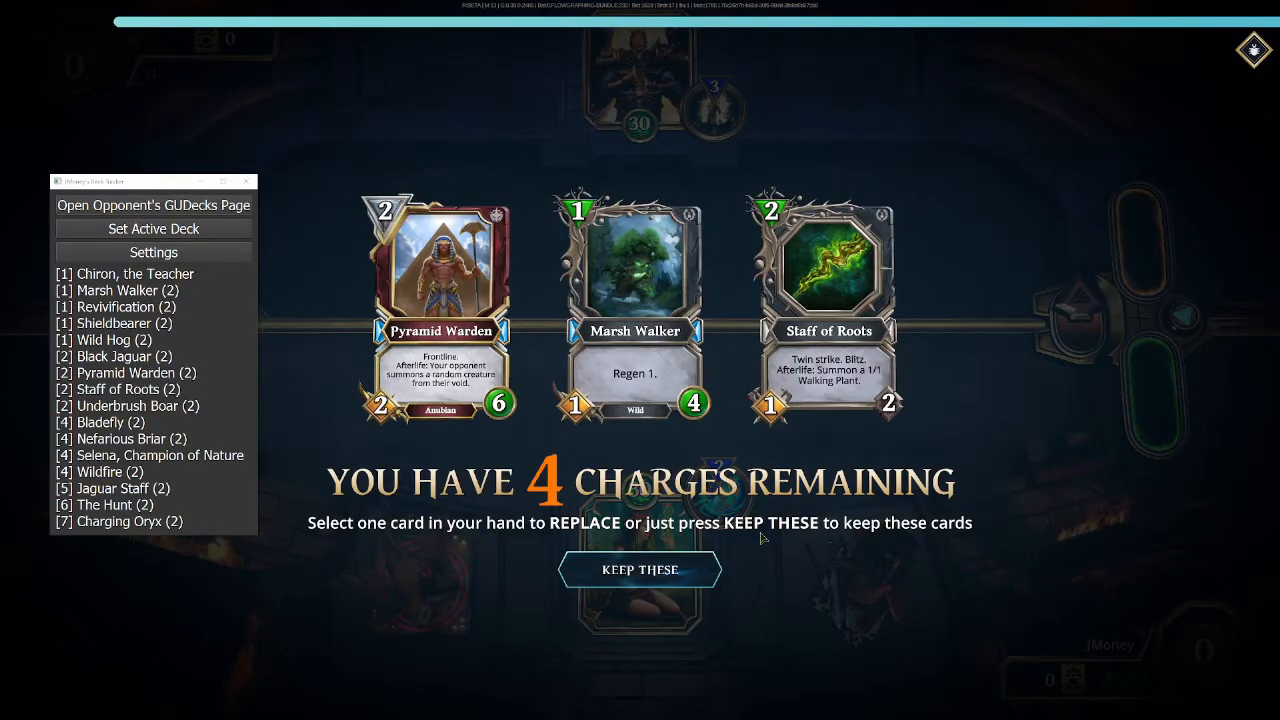
click(705, 571)
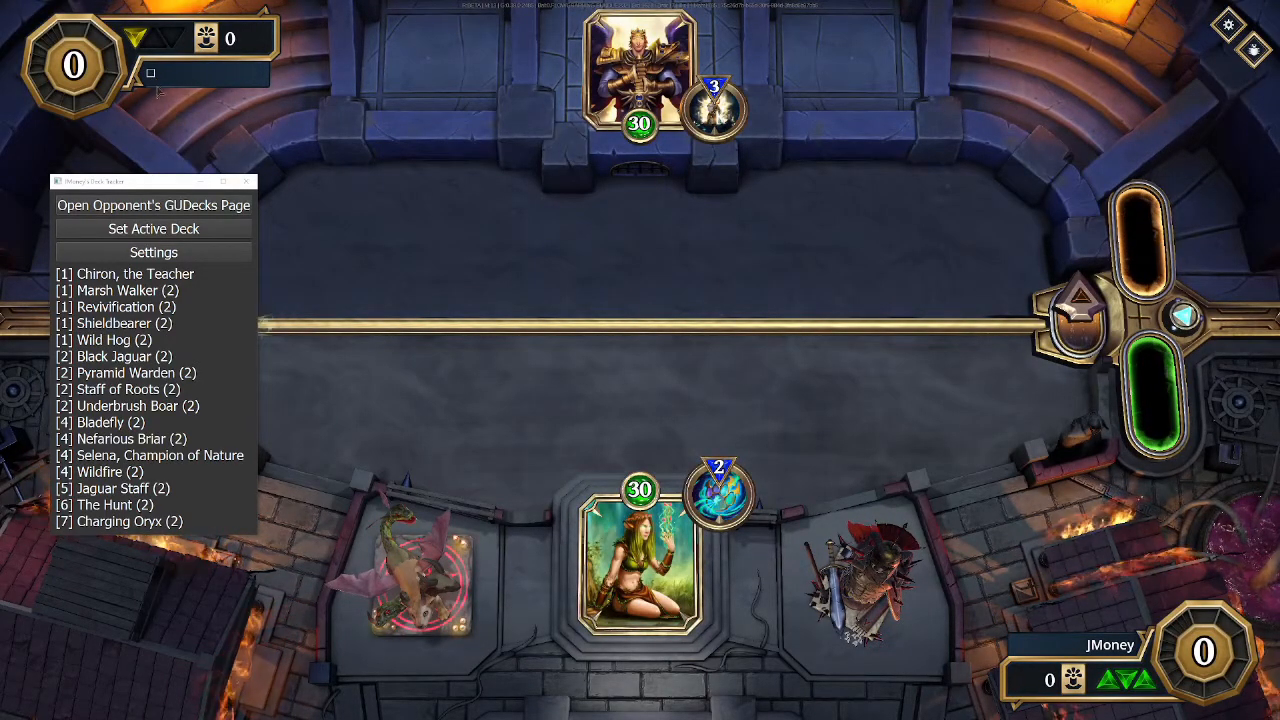
key(alt+Tab)
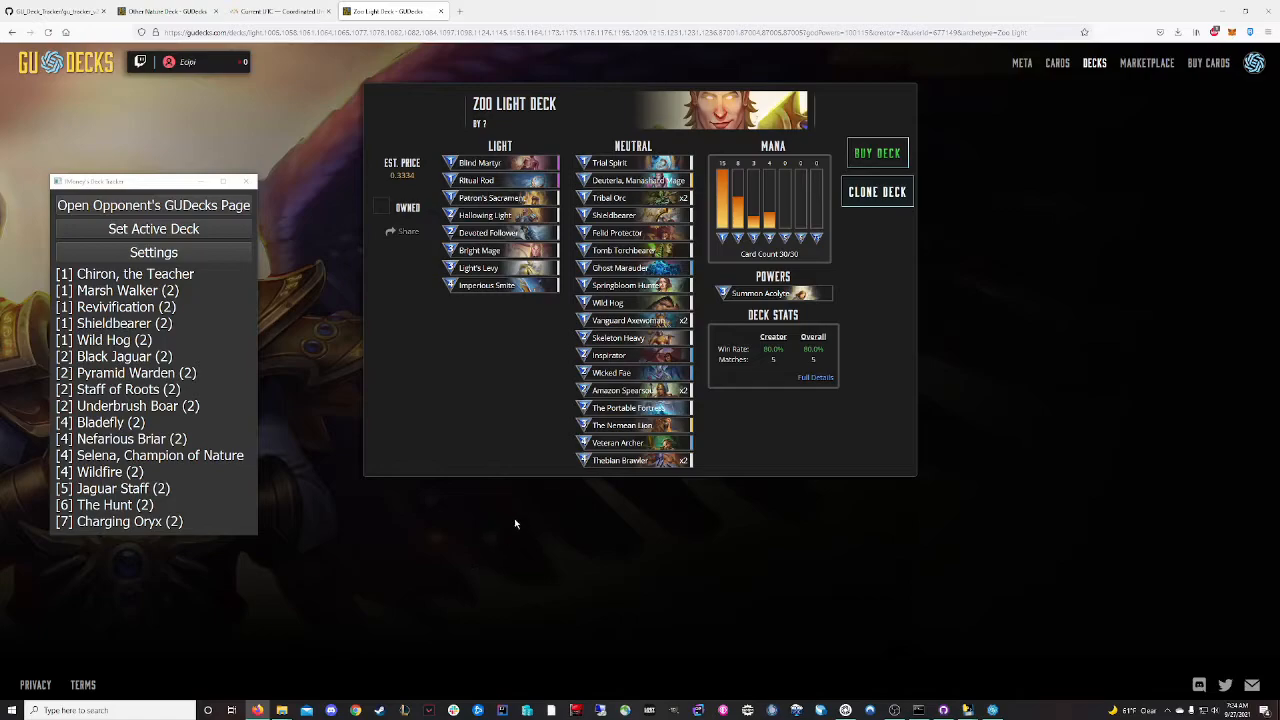
key(alt+Tab)
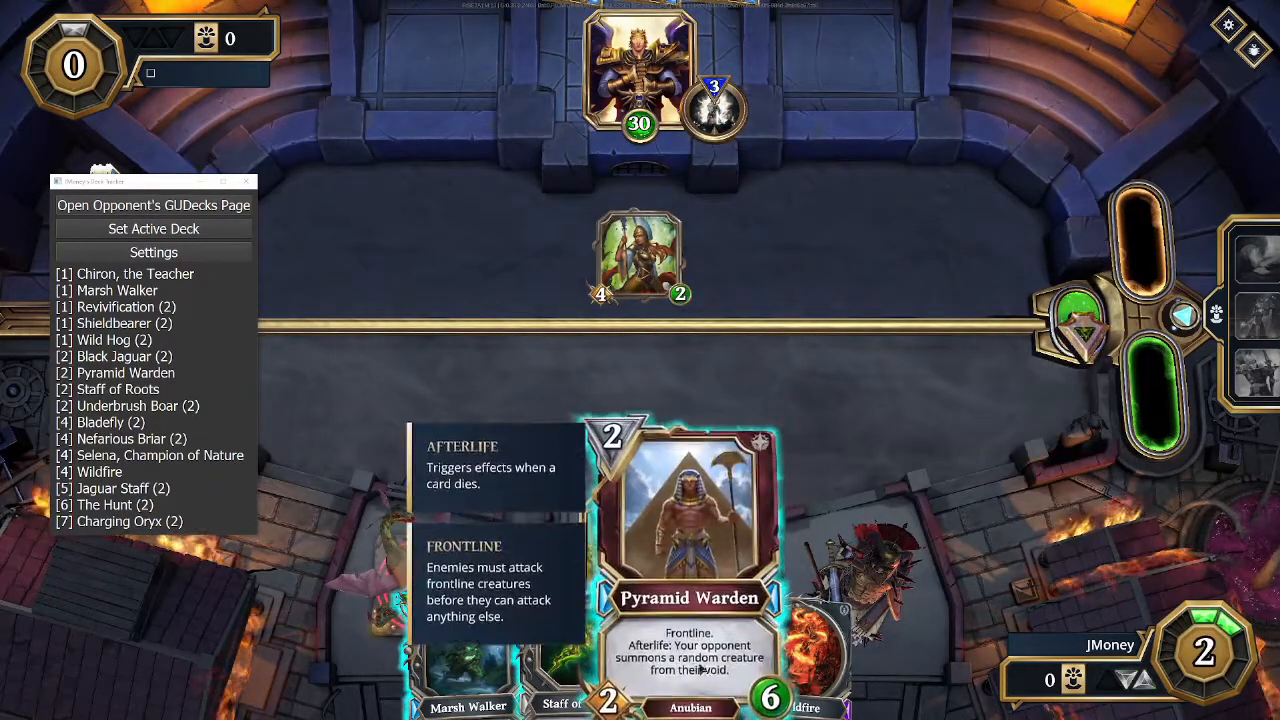
Play Pyramid Warden onto the board and end the turn, nudging the tracker window aside.
mouse_move(688, 650)
mouse_down()
mouse_move(704, 430)
mouse_move(680, 400)
mouse_up()
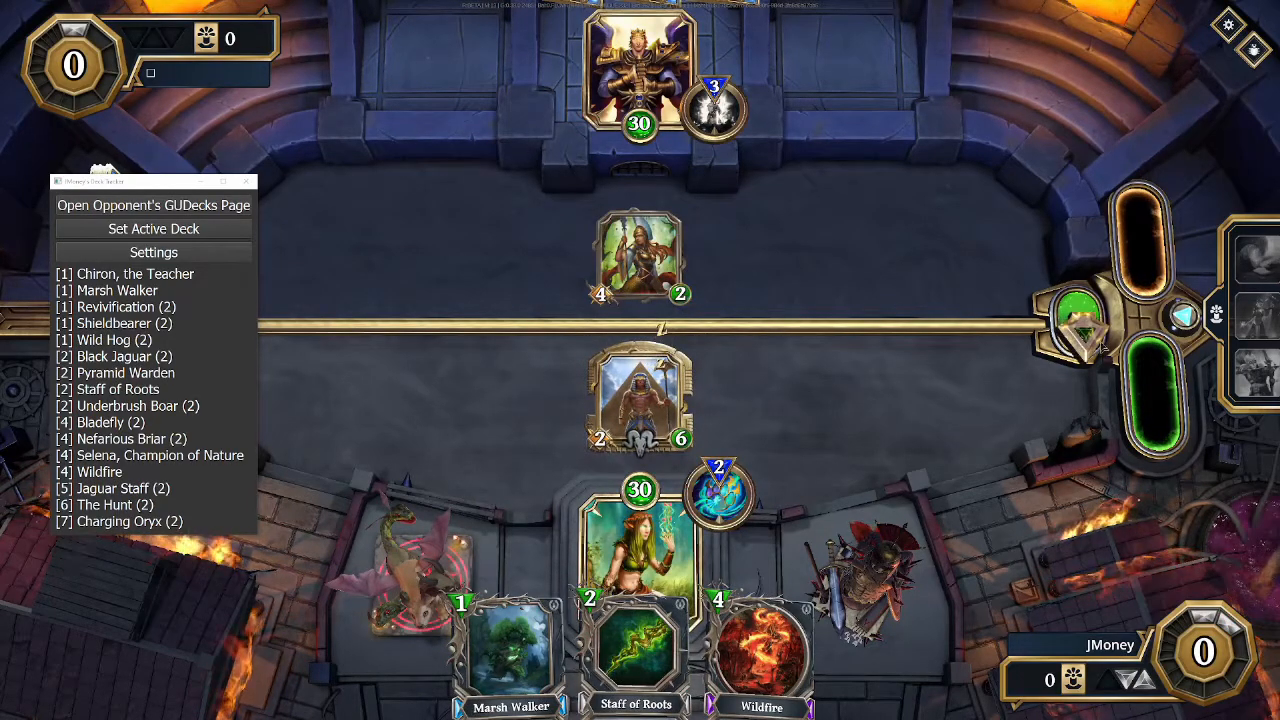
click(1078, 318)
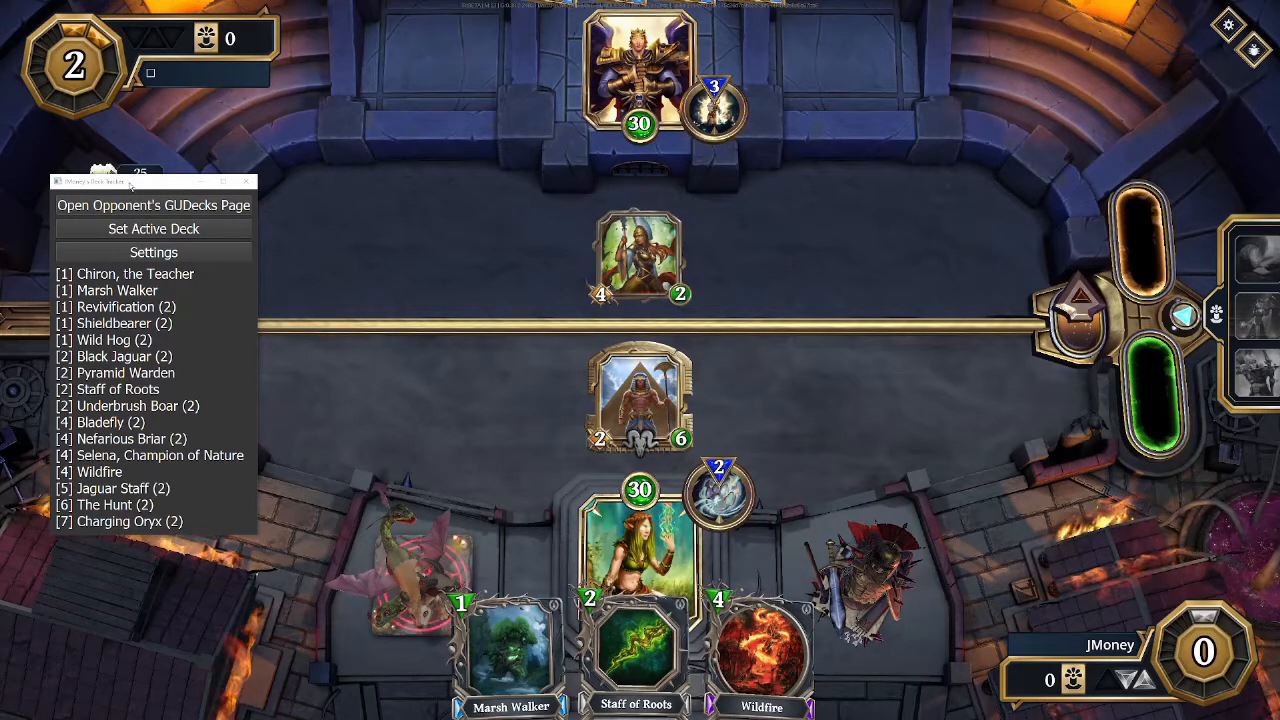
drag(130, 184, 98, 166)
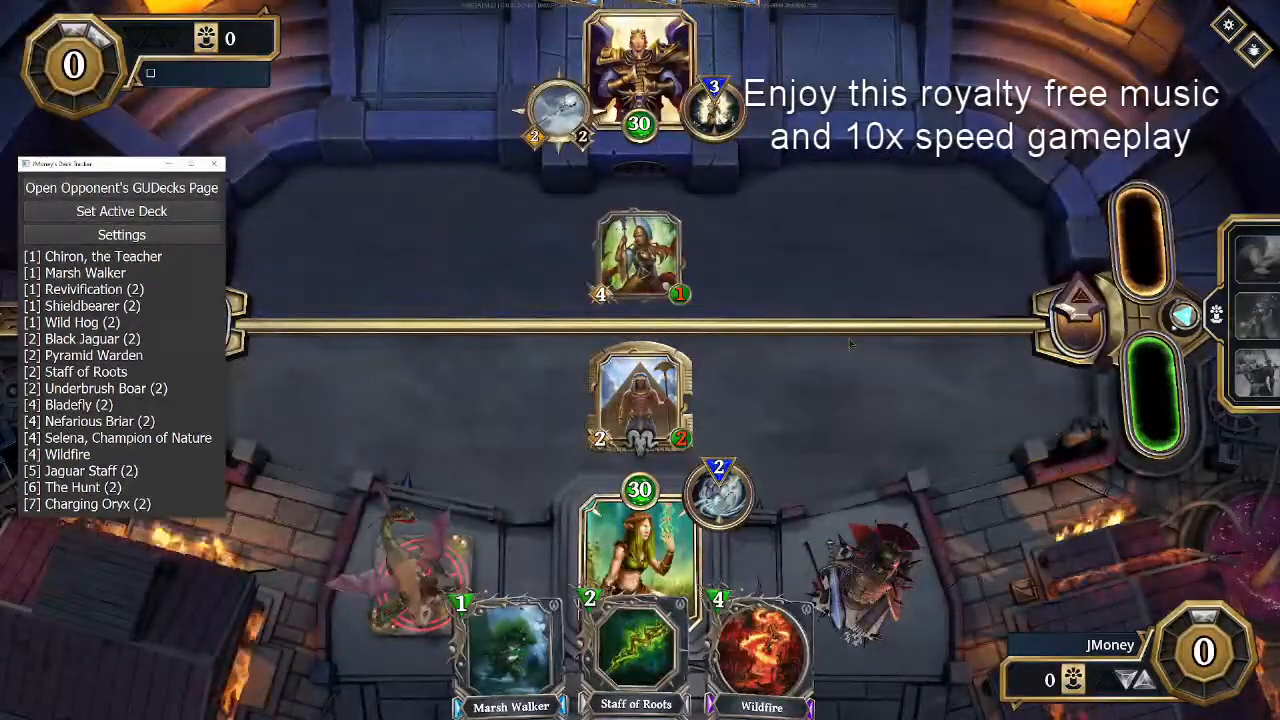
Play Marsh Walker, Wild Hog and Nefarious Briar, cast Wildfire, attack the opponent's god and end the turn.
drag(500, 640, 545, 400)
drag(760, 640, 733, 400)
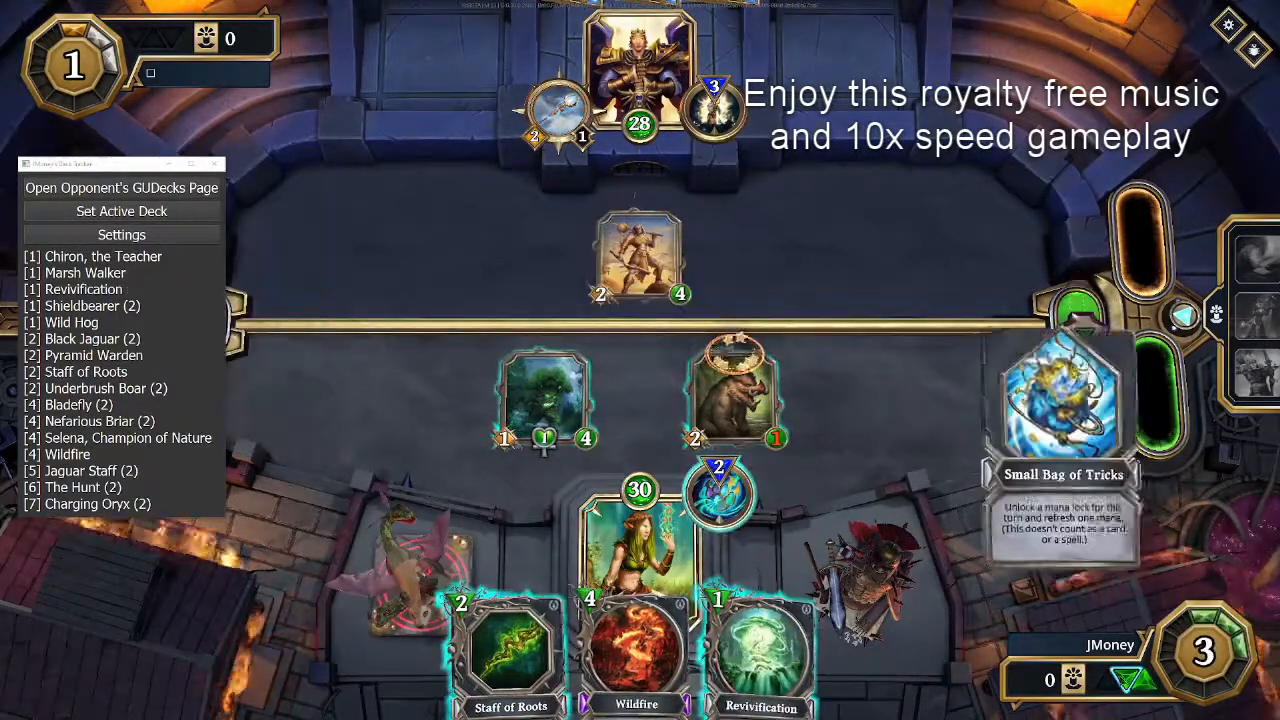
drag(600, 650, 640, 400)
drag(545, 400, 640, 90)
drag(733, 400, 640, 90)
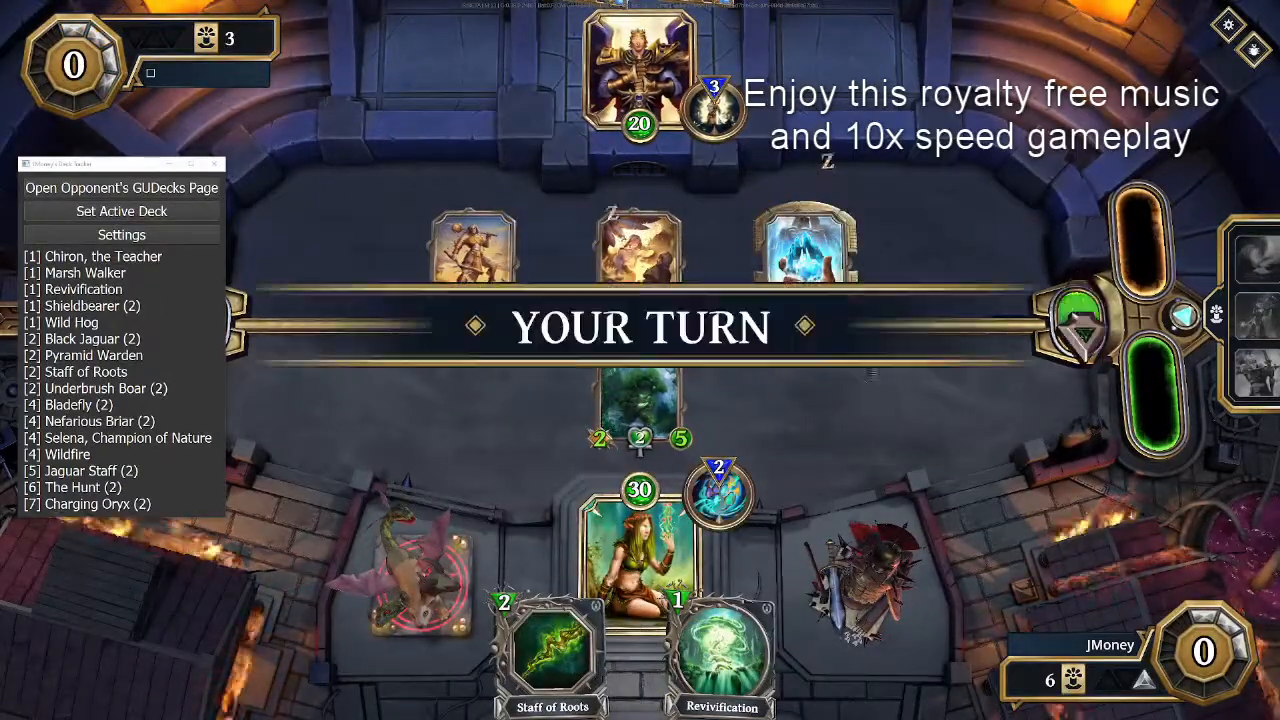
drag(757, 650, 800, 420)
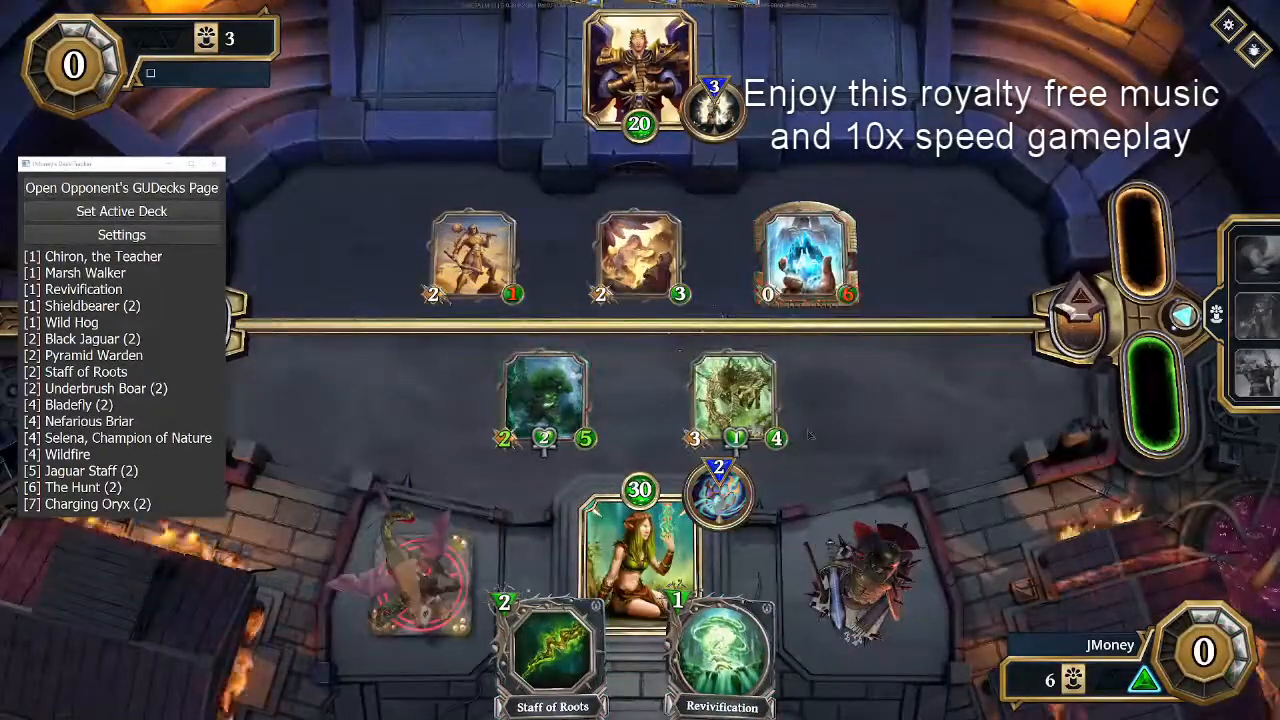
key(space)
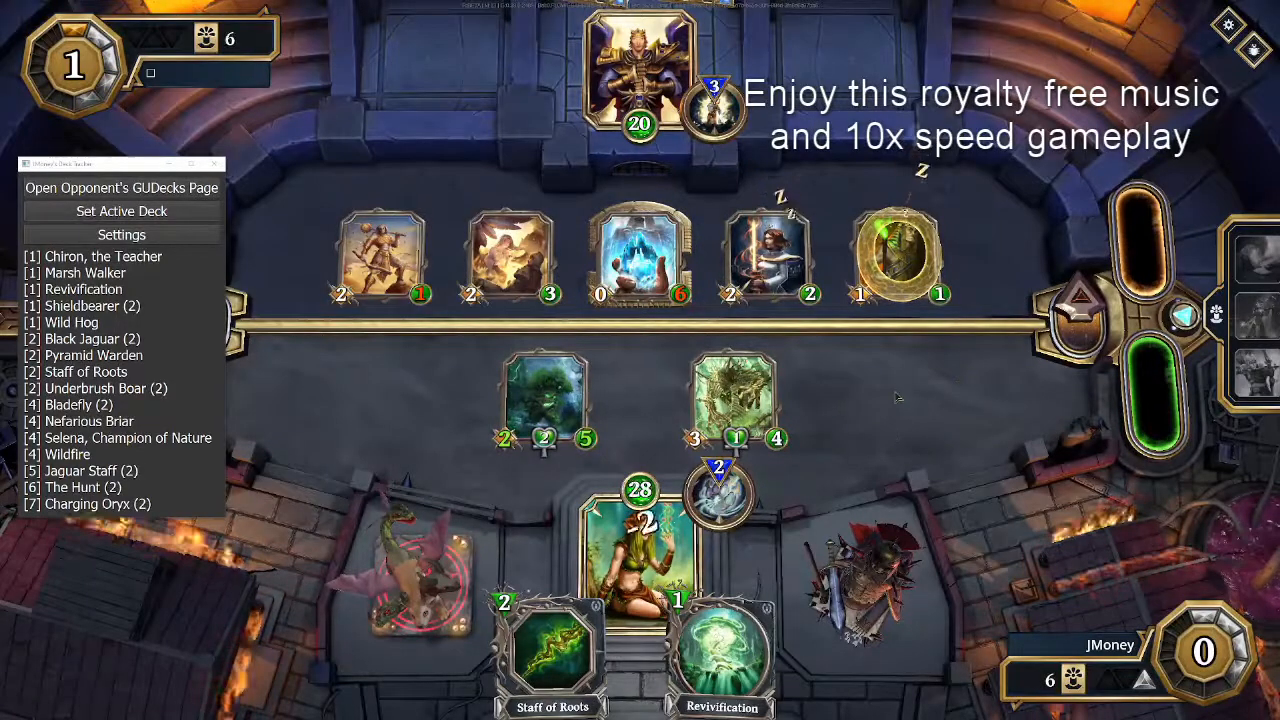
Play two cards and pass, then use Revivification on General Orythia, play a damaging creature and end the turn.
drag(552, 650, 640, 400)
drag(640, 550, 512, 495)
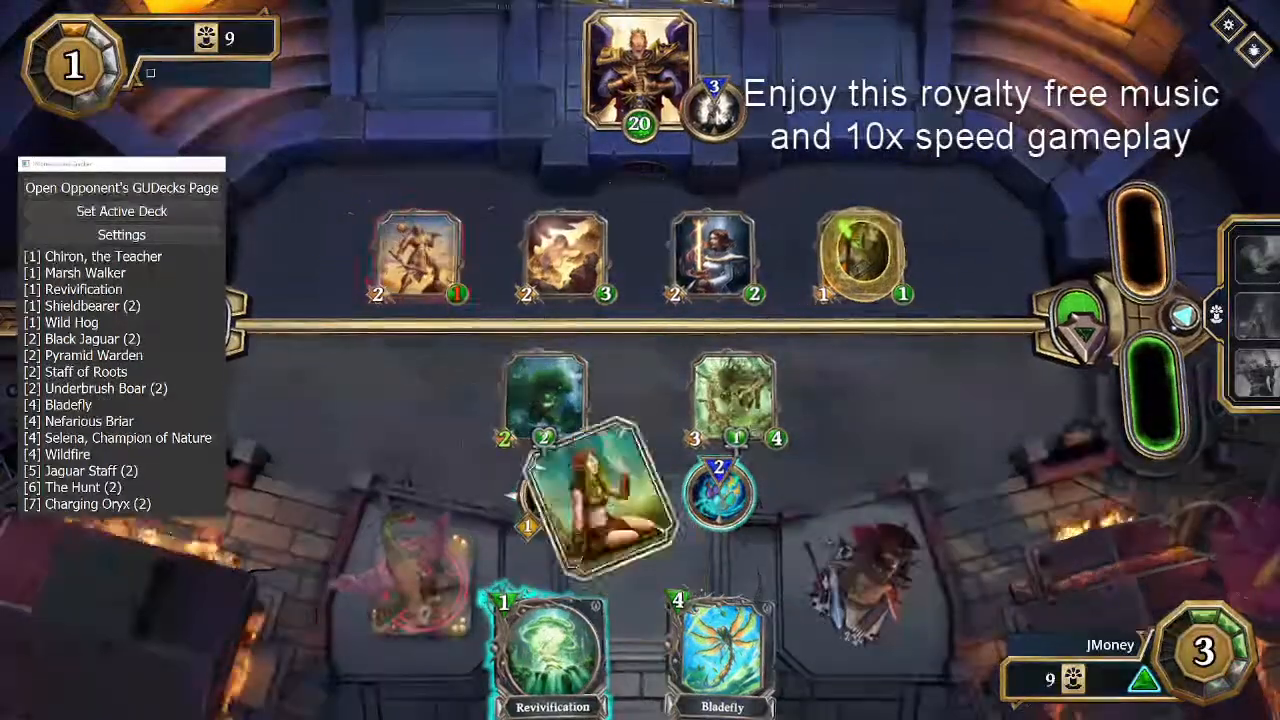
key(space)
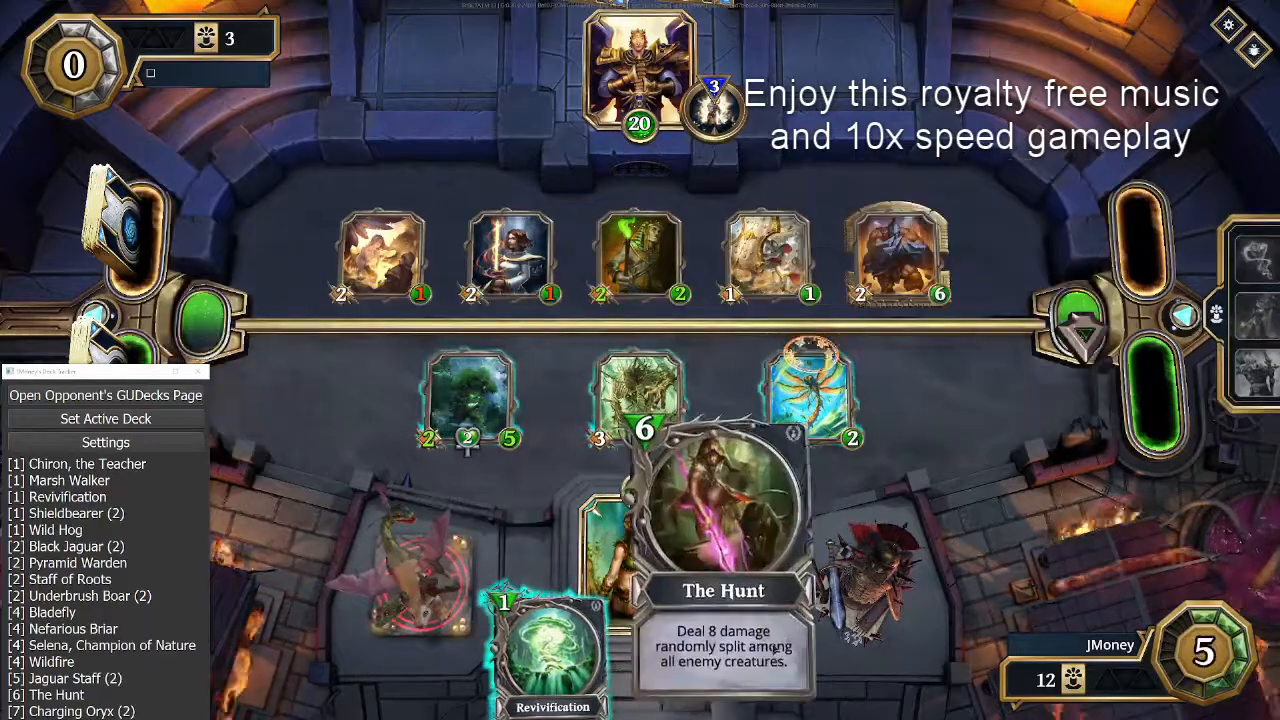
mouse_move(550, 650)
mouse_down()
mouse_move(700, 400)
mouse_move(895, 255)
mouse_up()
drag(468, 400, 382, 255)
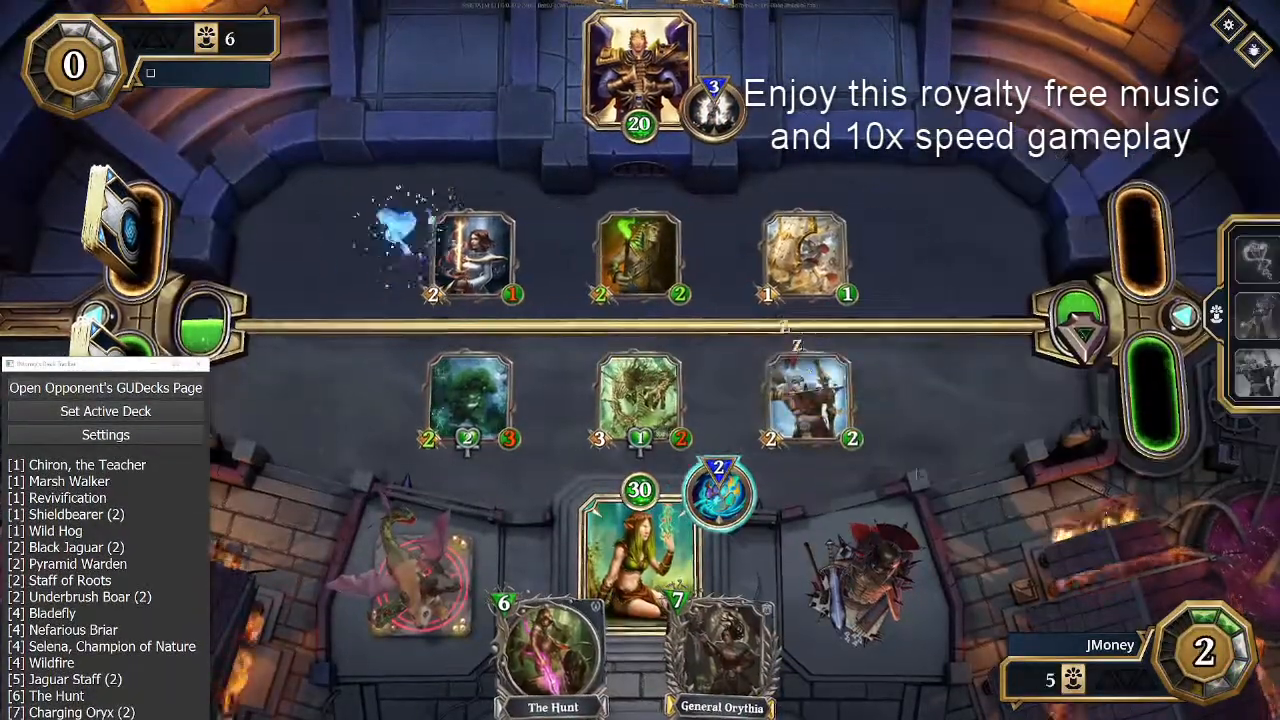
click(1078, 330)
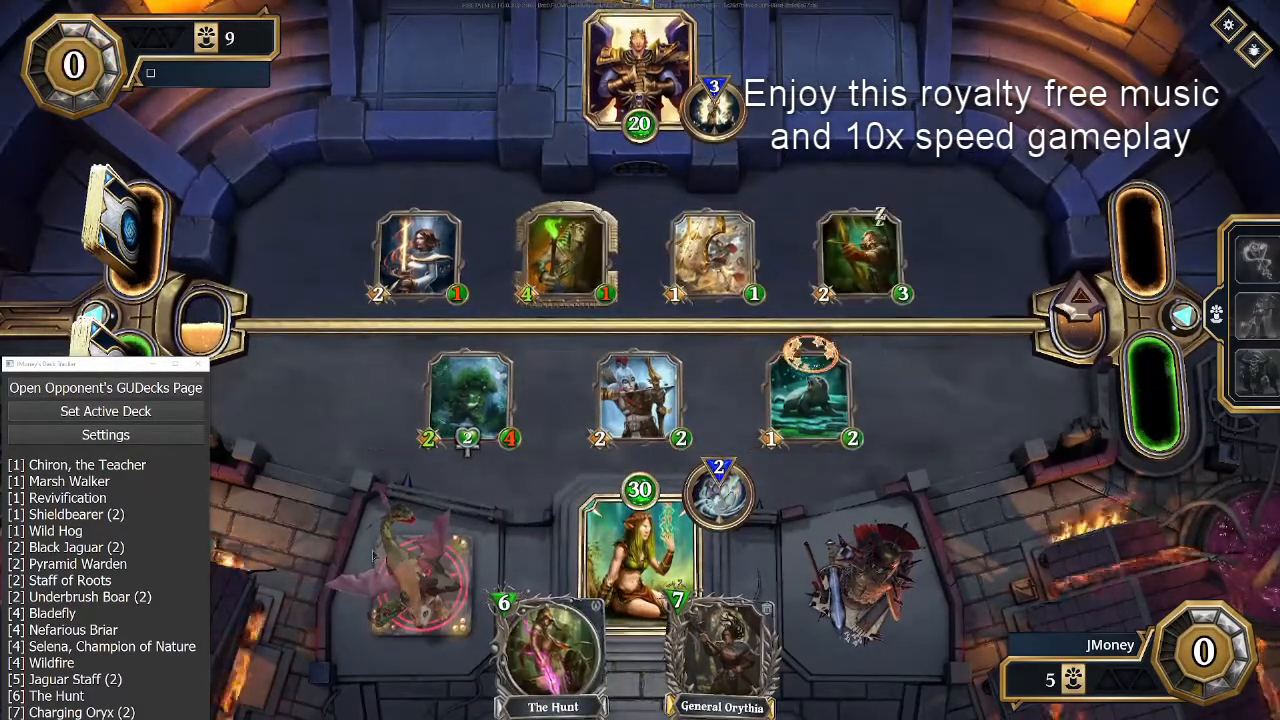
Cast The Hunt to clear the enemy board, gain and equip Lambasting Wand via the god power, and end the turn.
mouse_move(91, 367)
mouse_down()
mouse_move(113, 285)
mouse_move(99, 351)
mouse_up()
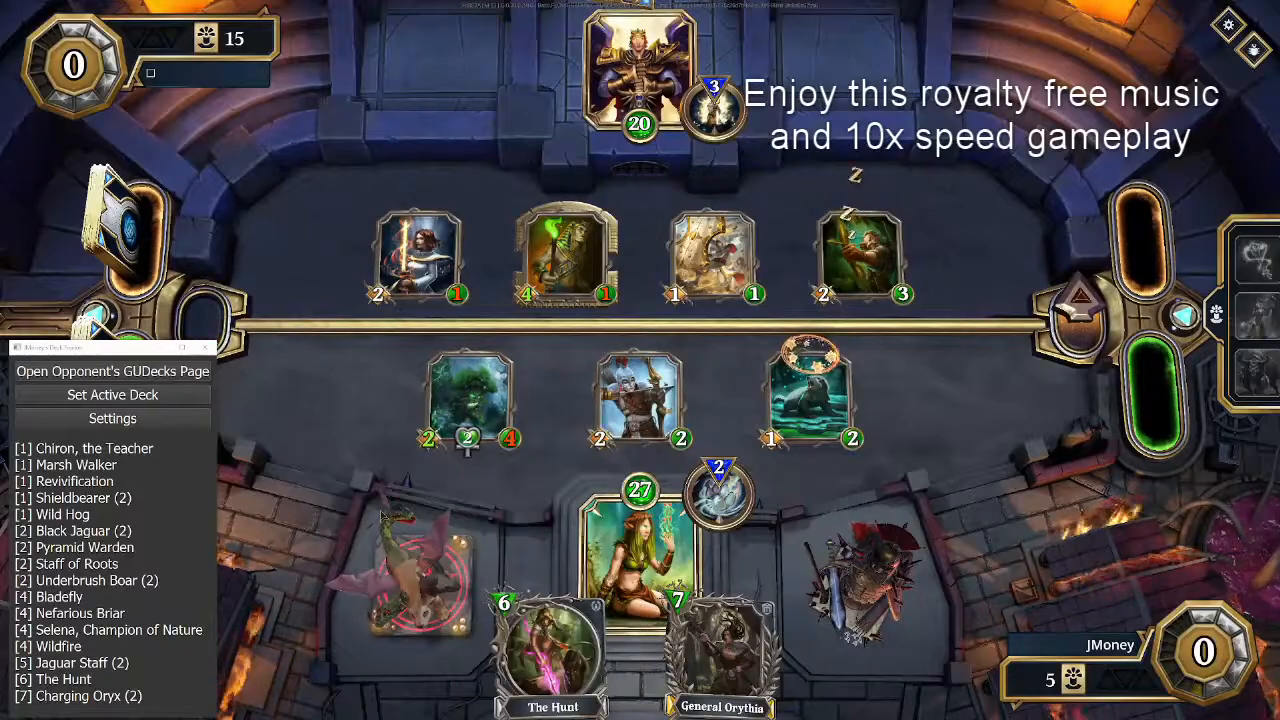
drag(553, 650, 640, 300)
drag(810, 400, 640, 80)
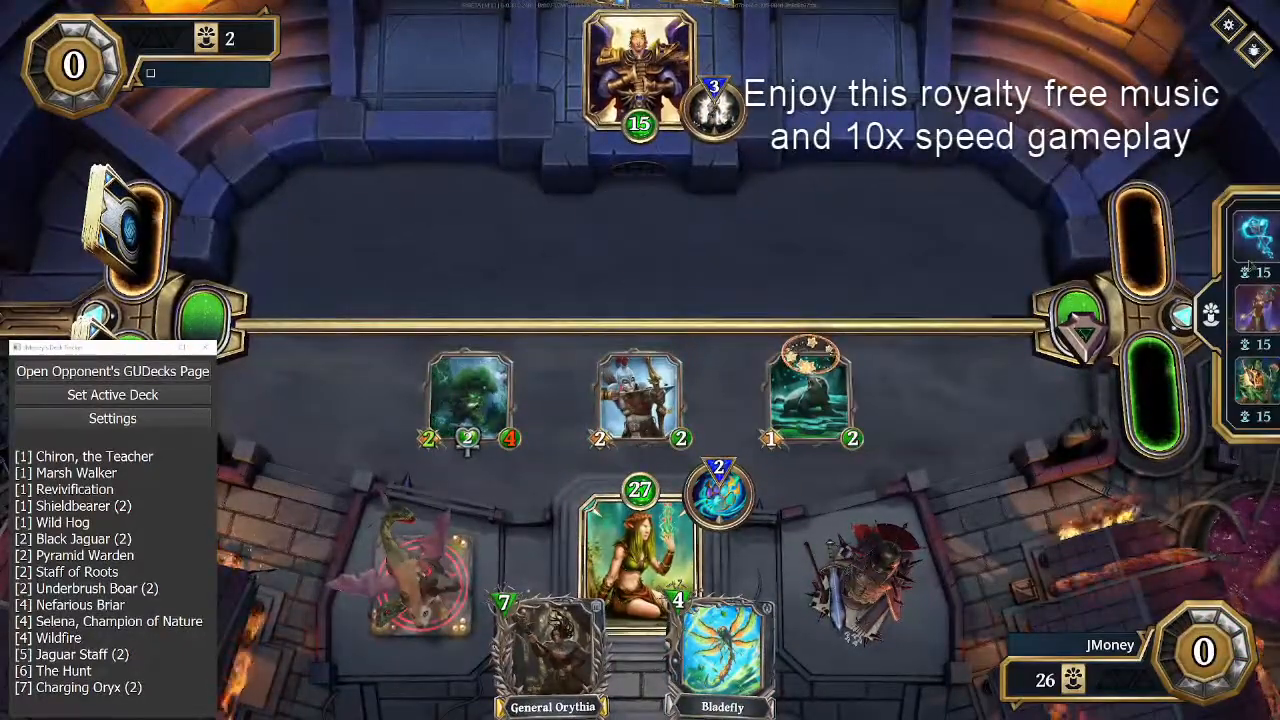
click(985, 253)
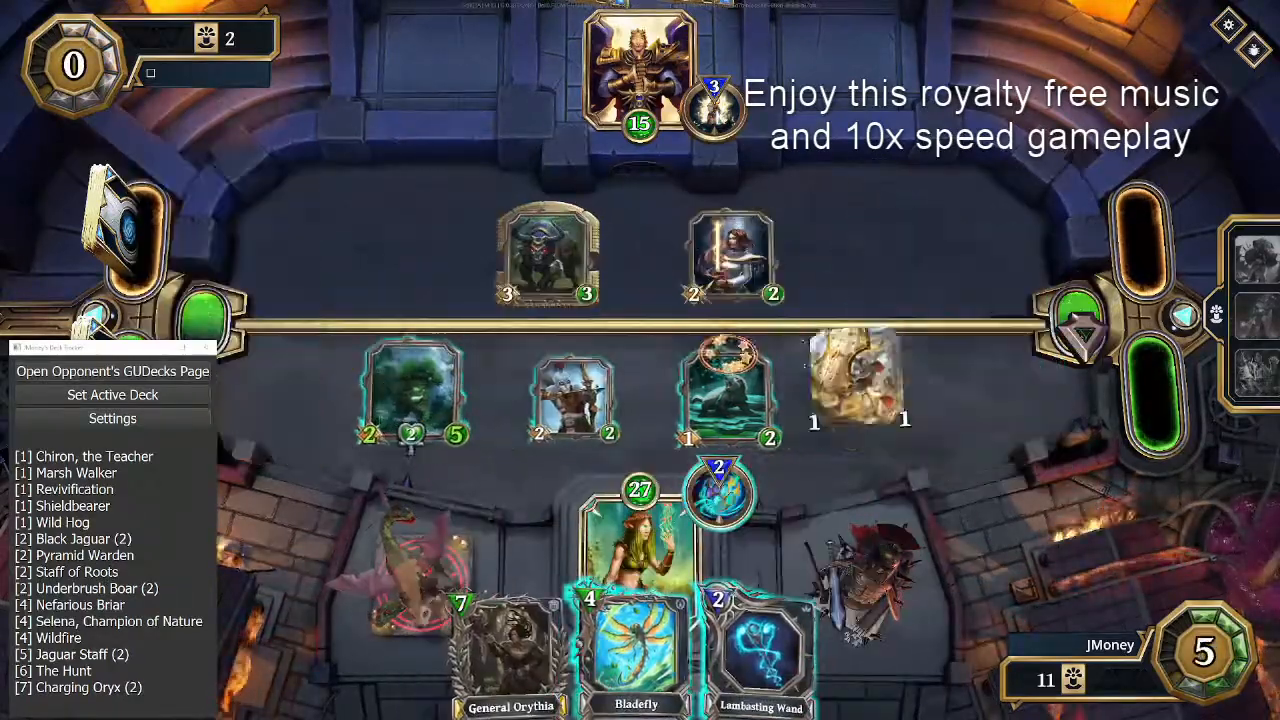
drag(760, 650, 640, 540)
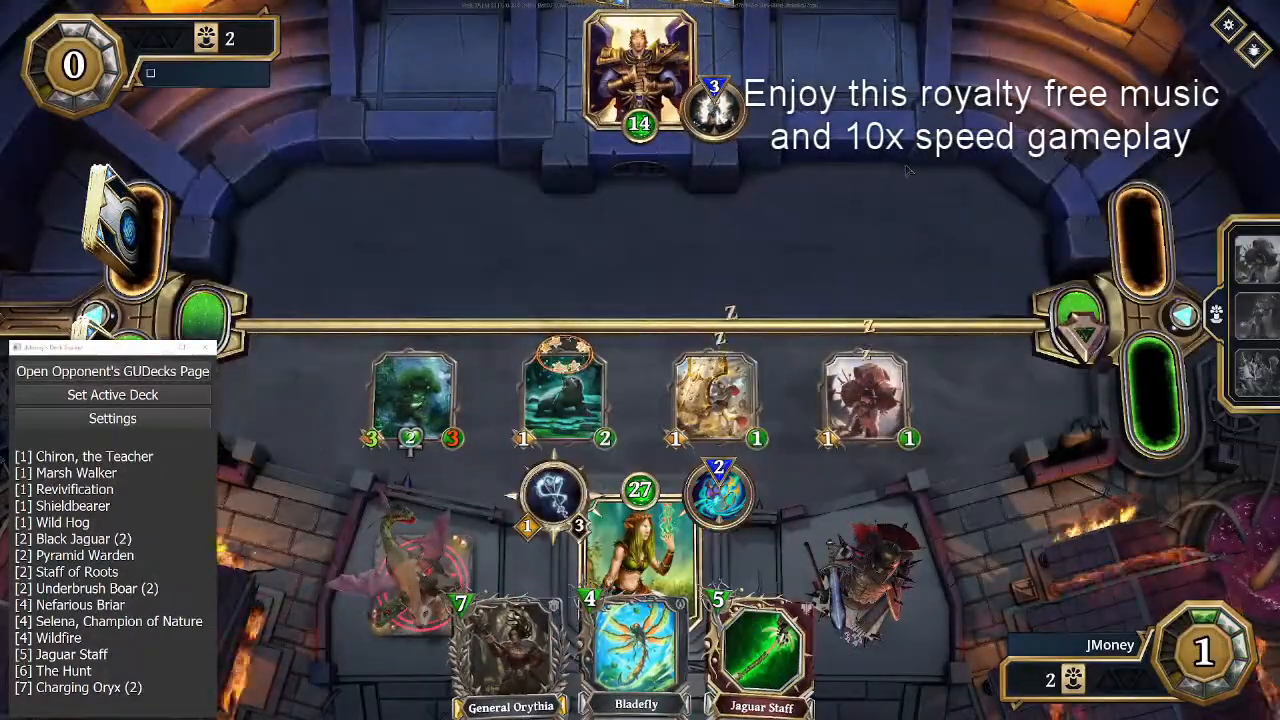
click(1075, 315)
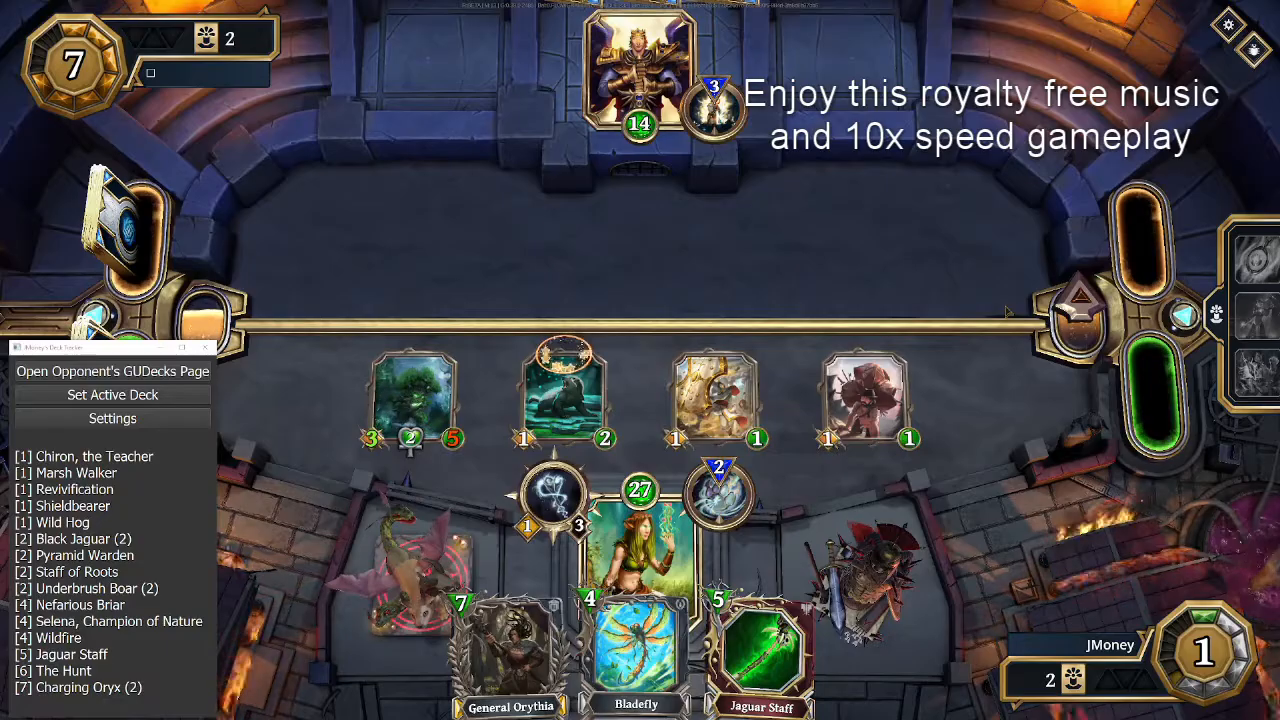
Play General Orythia, end the turn, then attack with the 5/5 and 3/3 creatures to finish the opponent's god.
drag(465, 650, 640, 400)
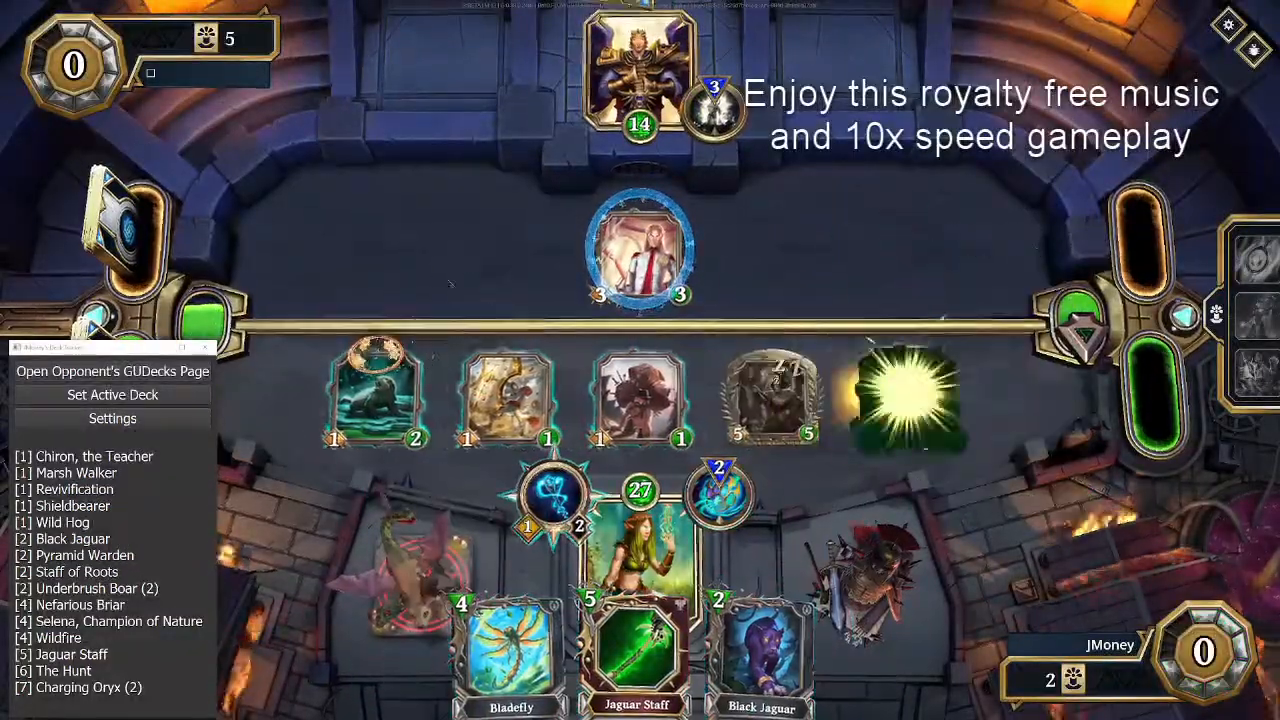
click(1072, 315)
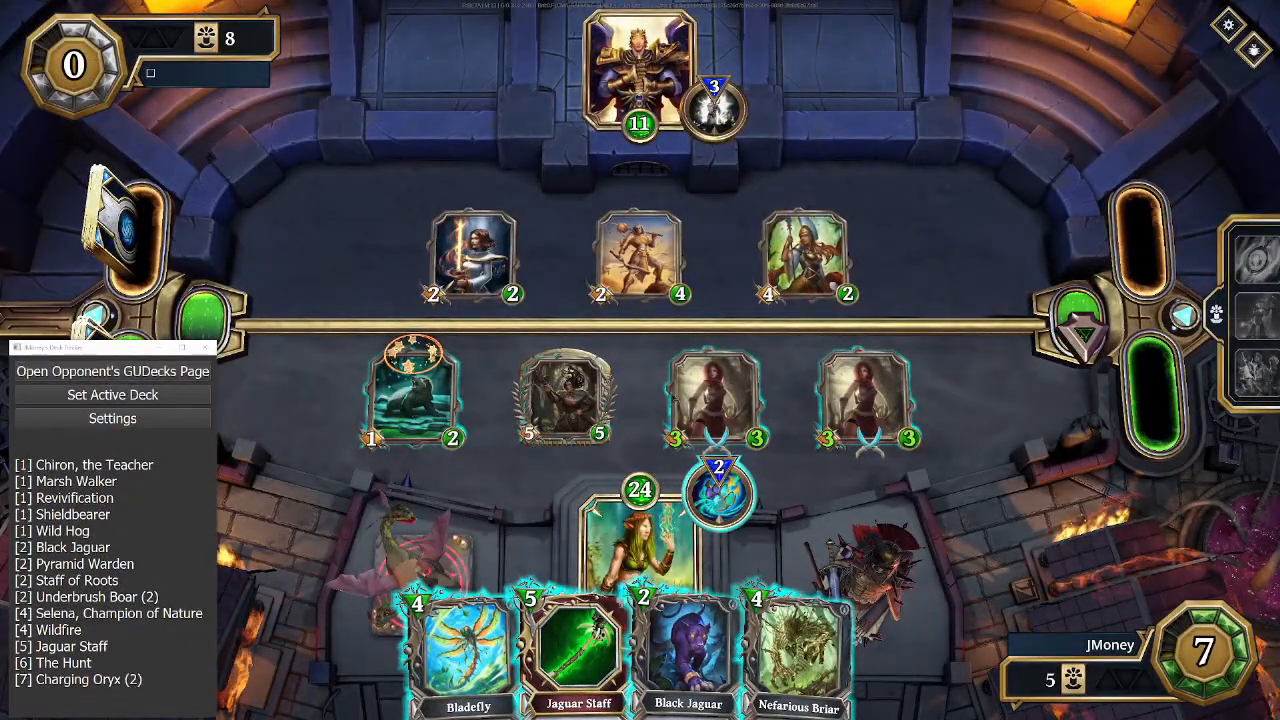
drag(565, 395, 638, 70)
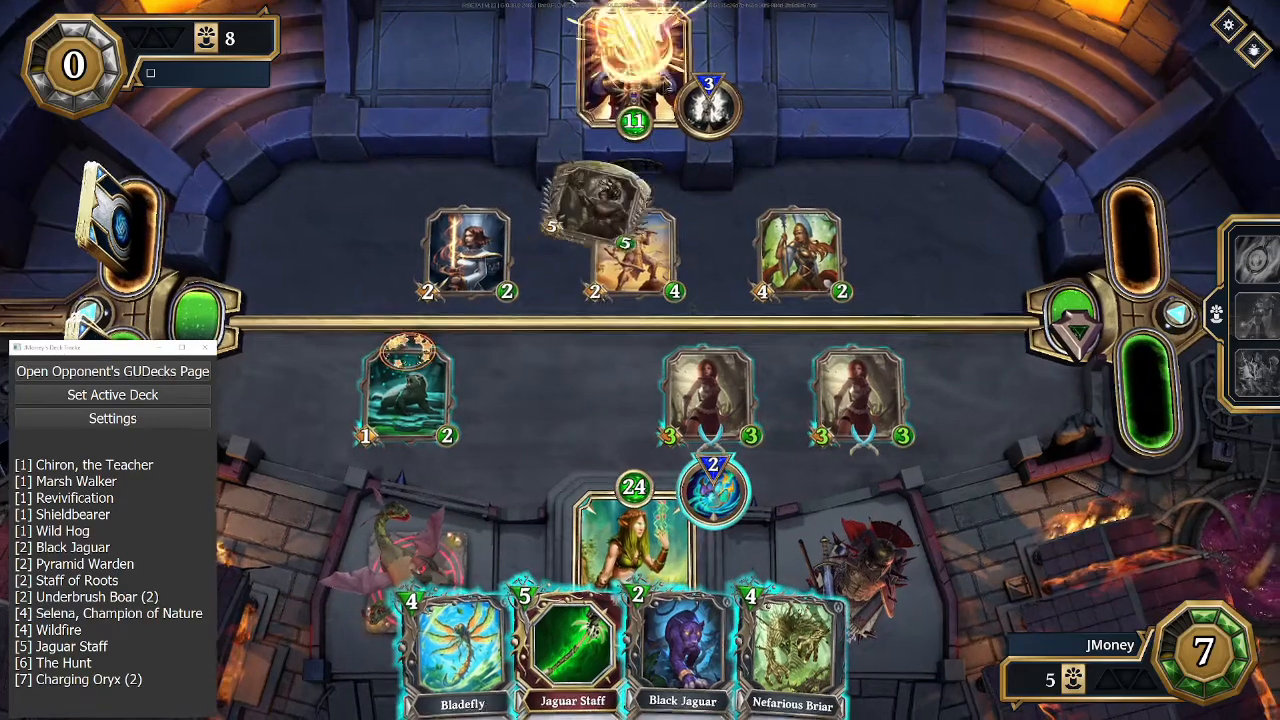
drag(710, 395, 638, 70)
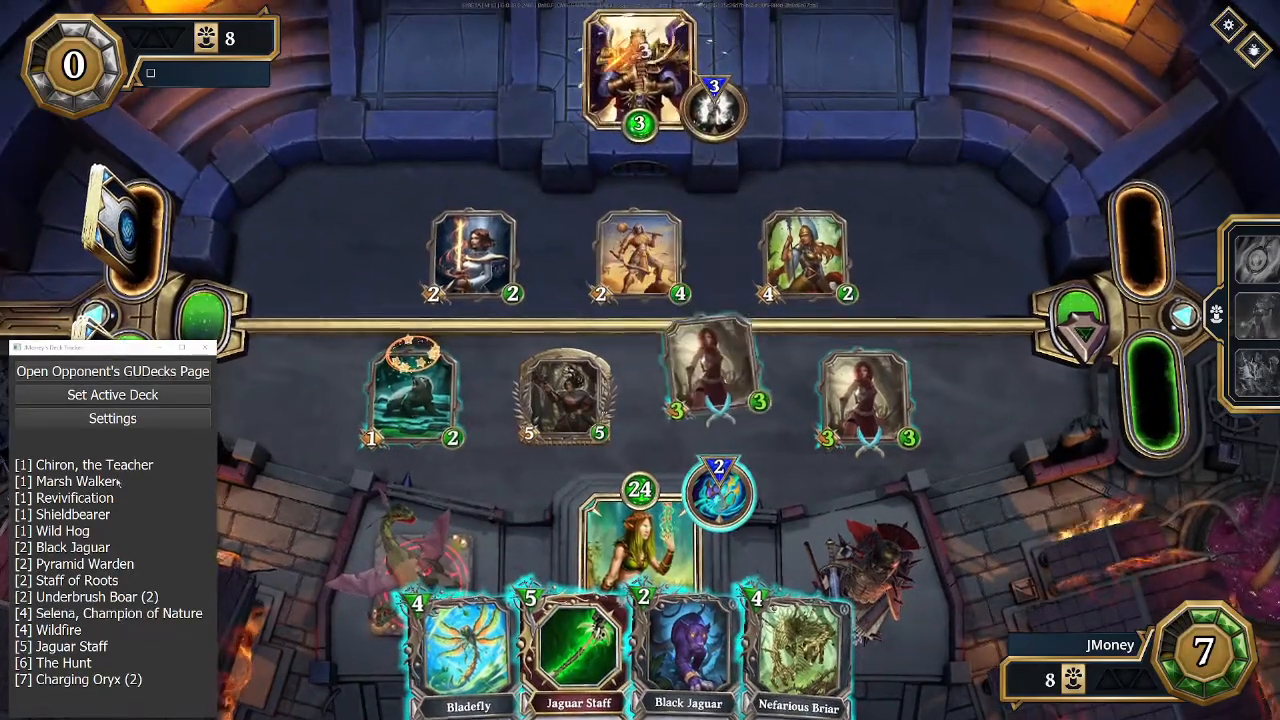
drag(865, 395, 803, 255)
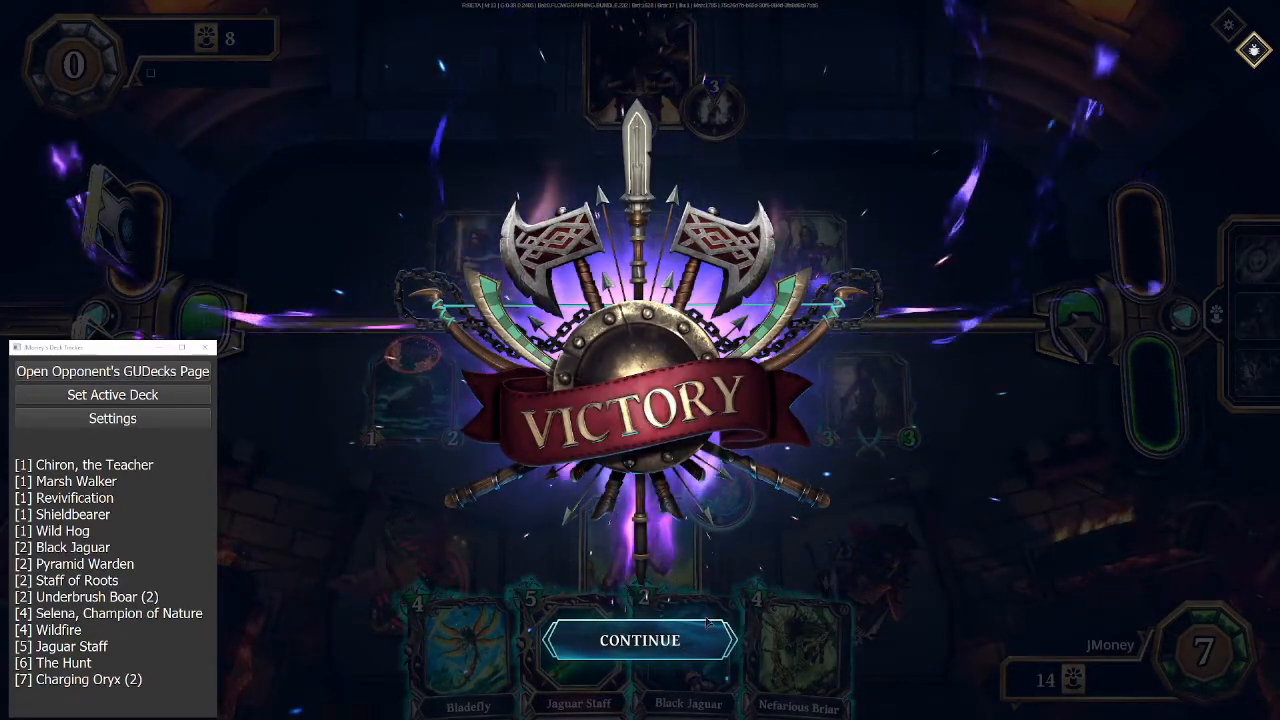
Continue past the Victory and Nebula Vial reward screens, quit the game and bring the Command Prompt forward.
click(706, 622)
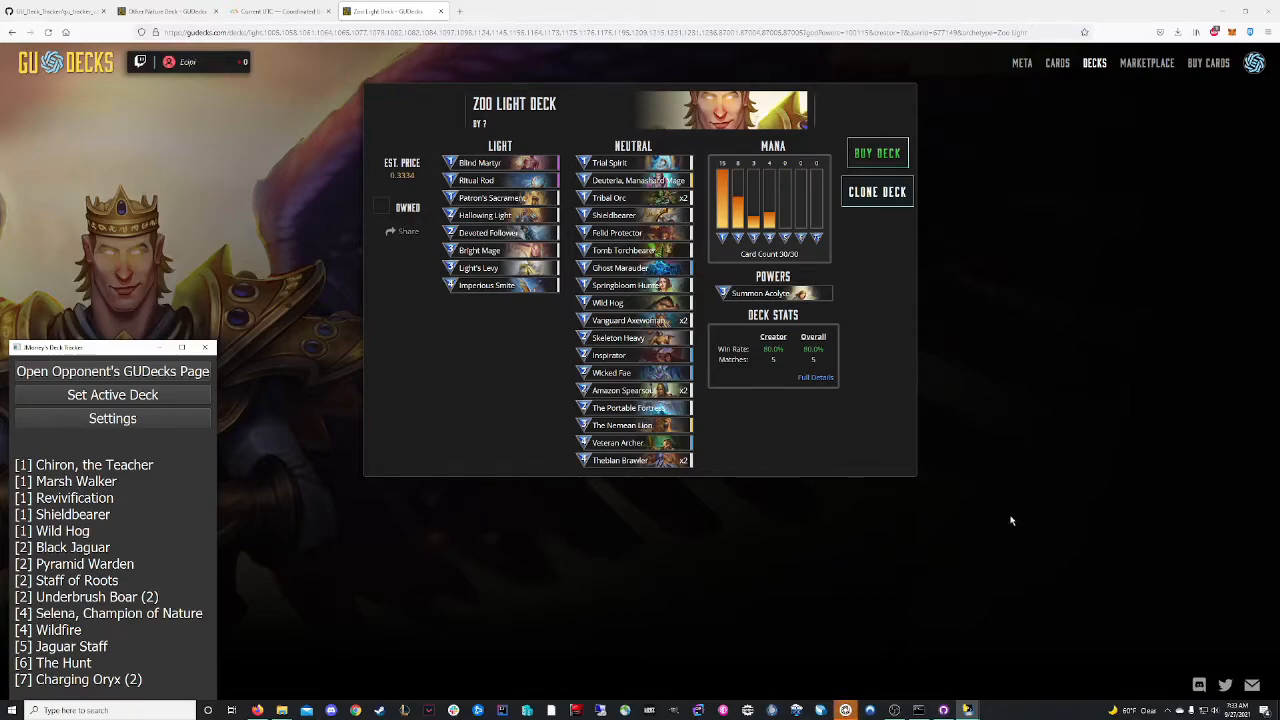
click(846, 711)
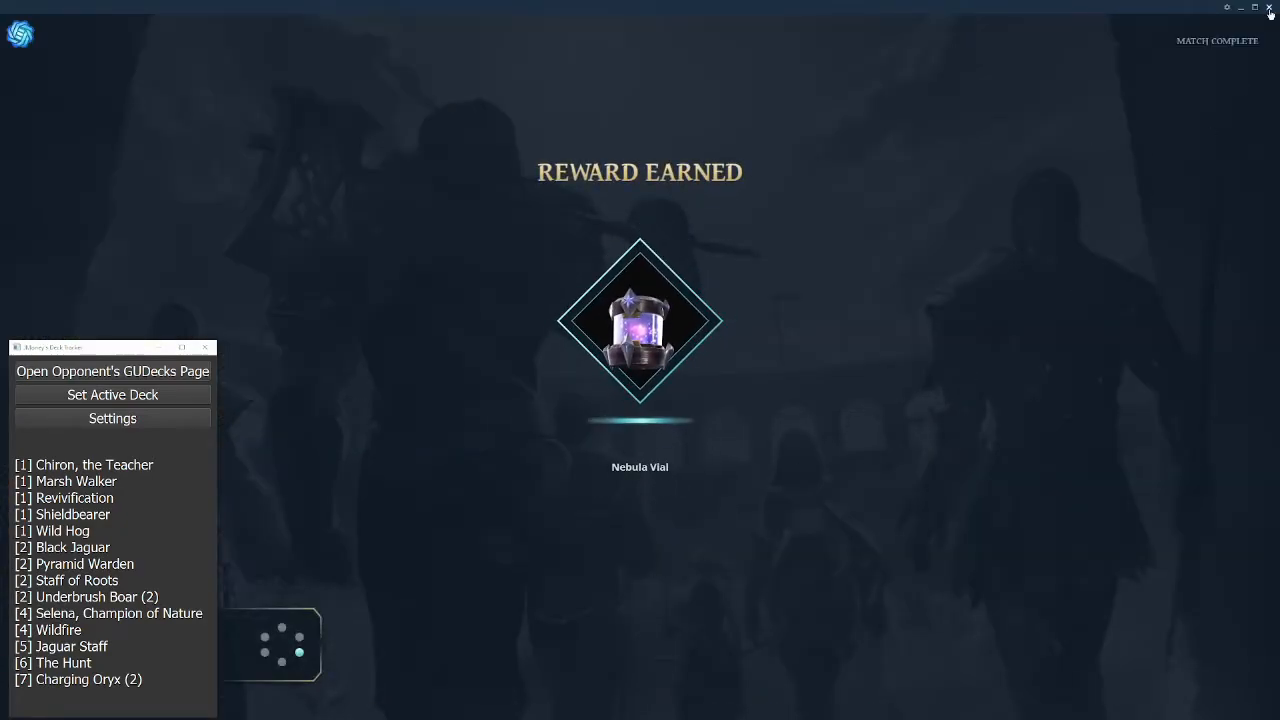
key(alt+Tab)
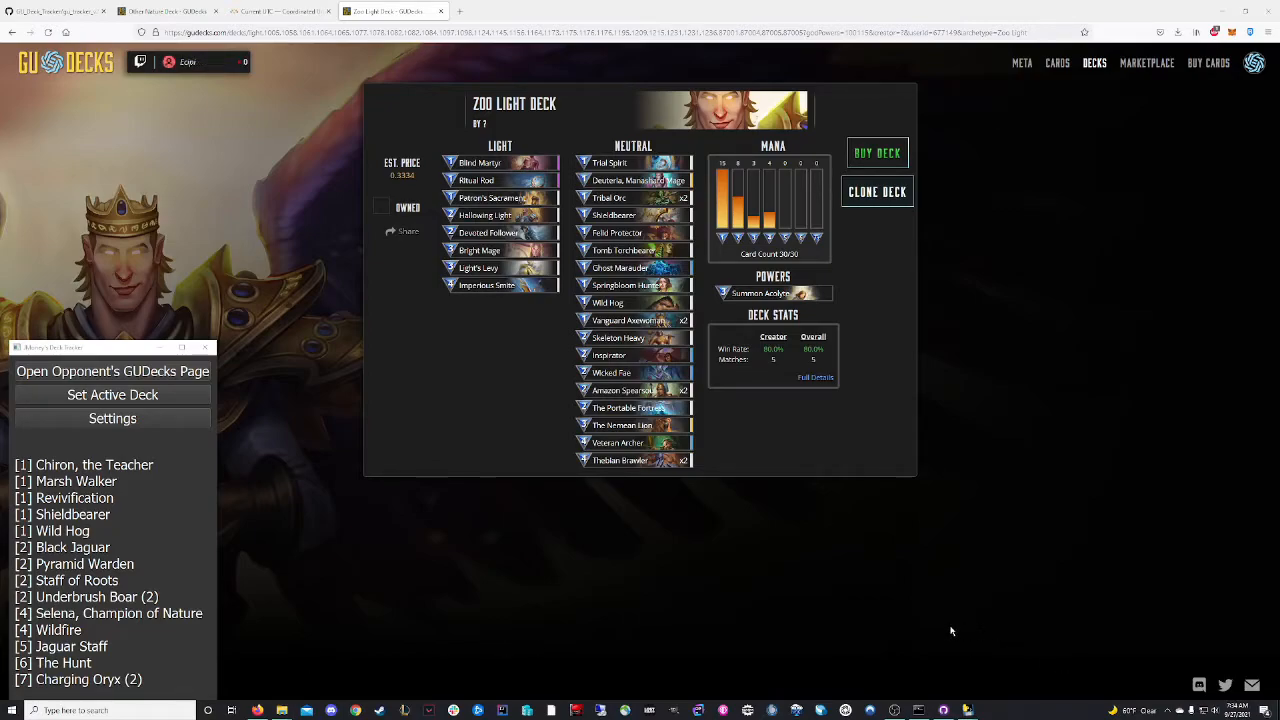
click(918, 710)
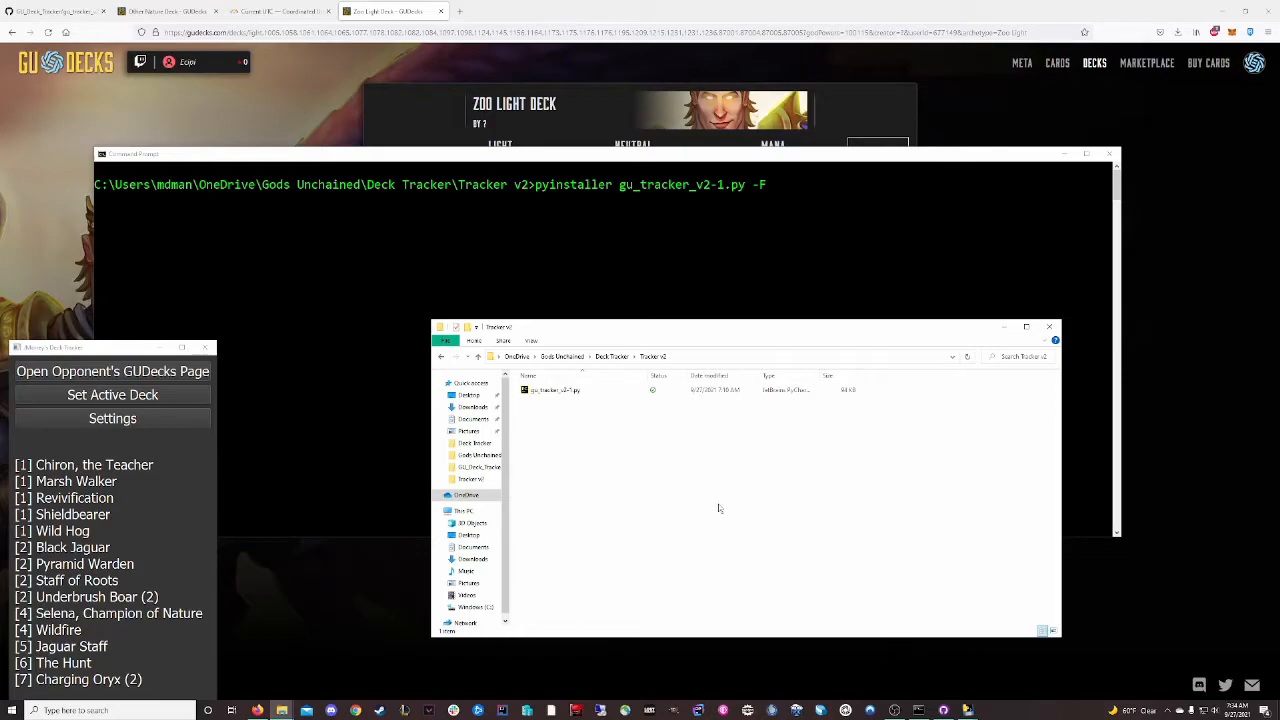
Run 'pyinstaller gu_tracker_v2-1.py -F' in Command Prompt and close the deck tracker window.
drag(743, 333, 1041, 378)
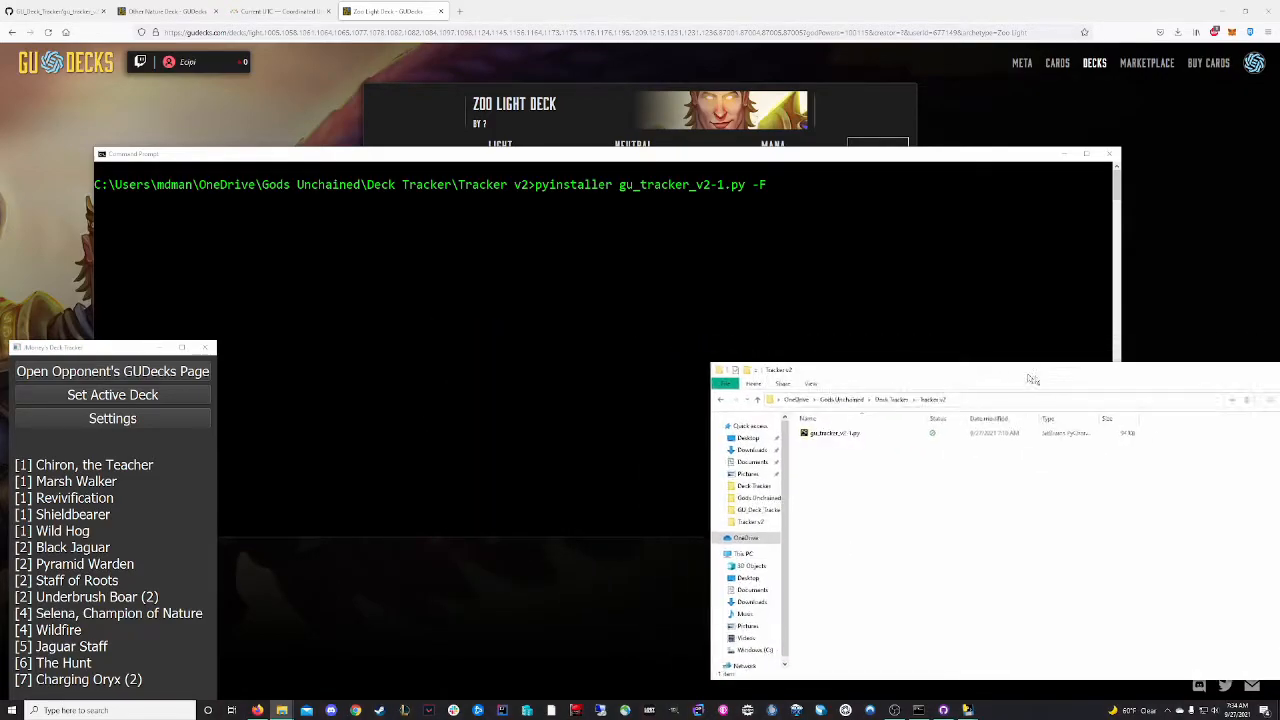
click(817, 201)
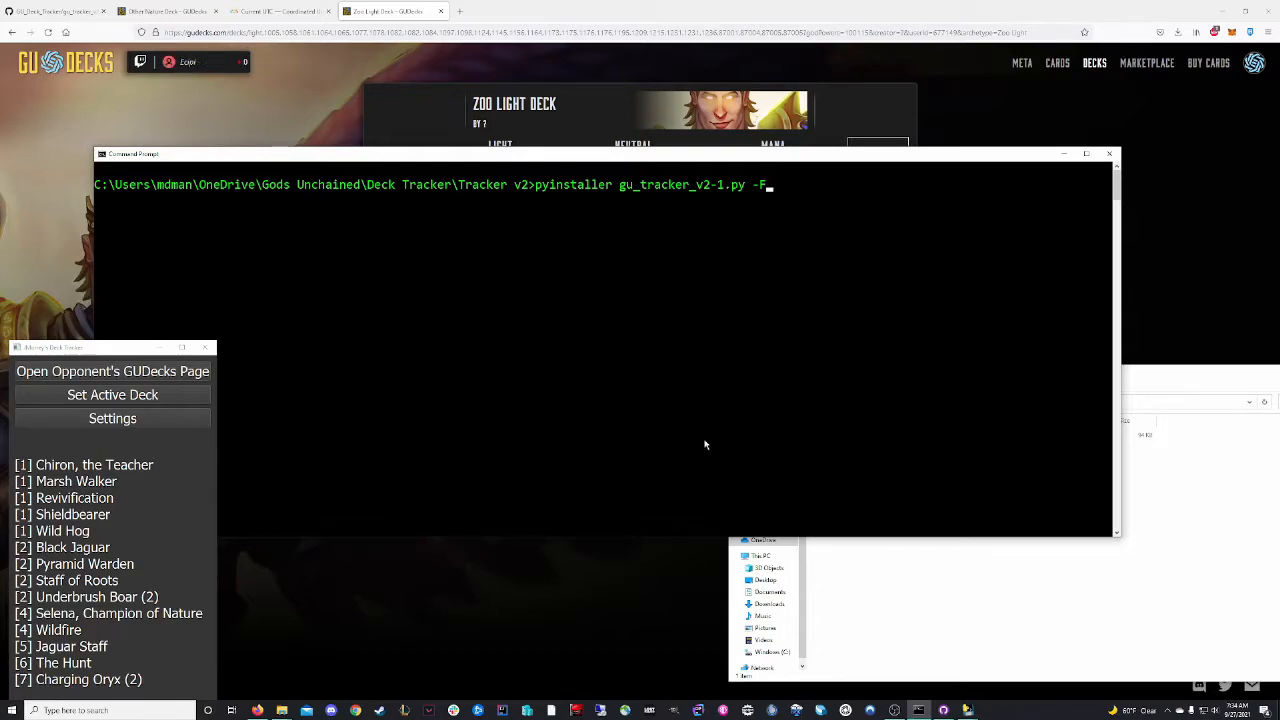
key(Return)
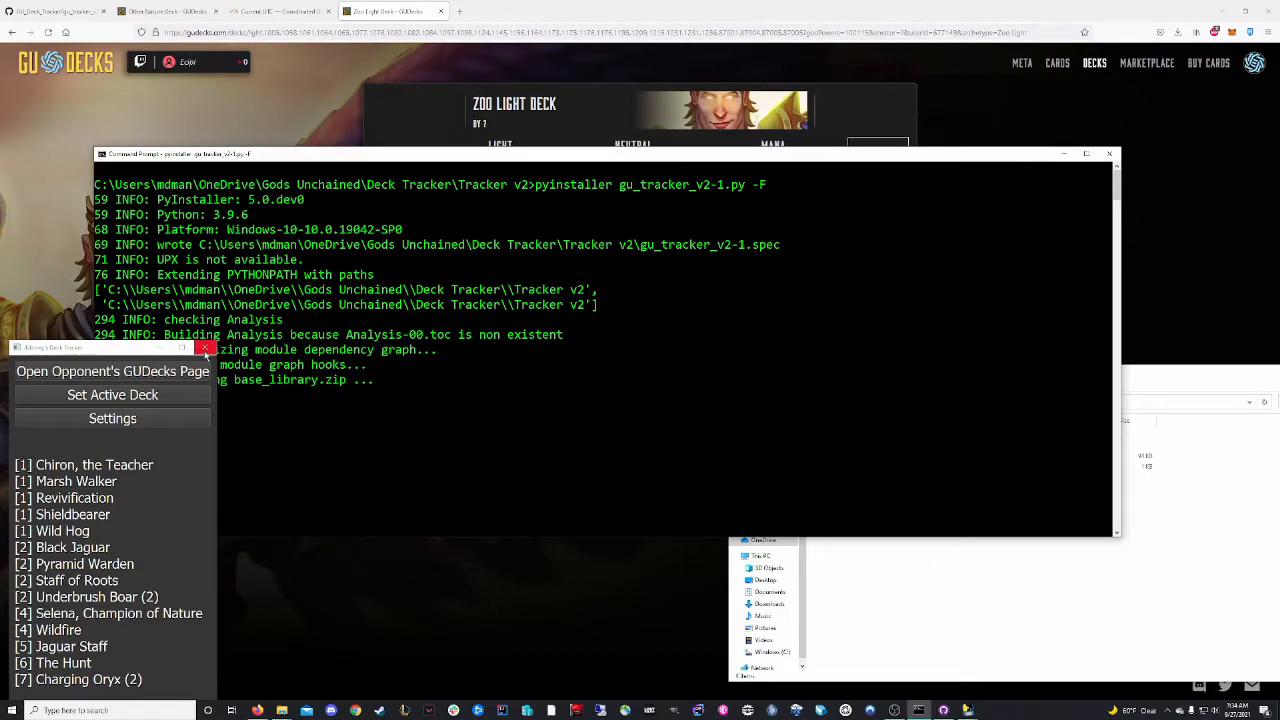
click(207, 347)
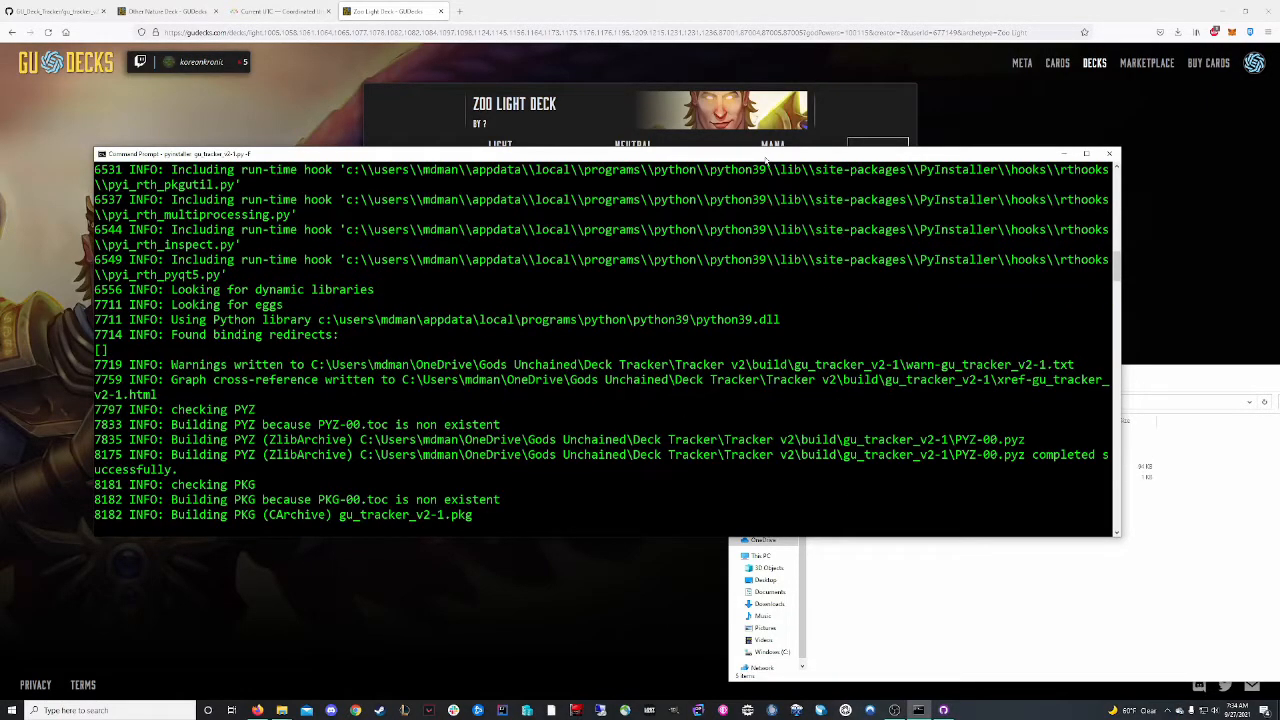
drag(765, 160, 710, 61)
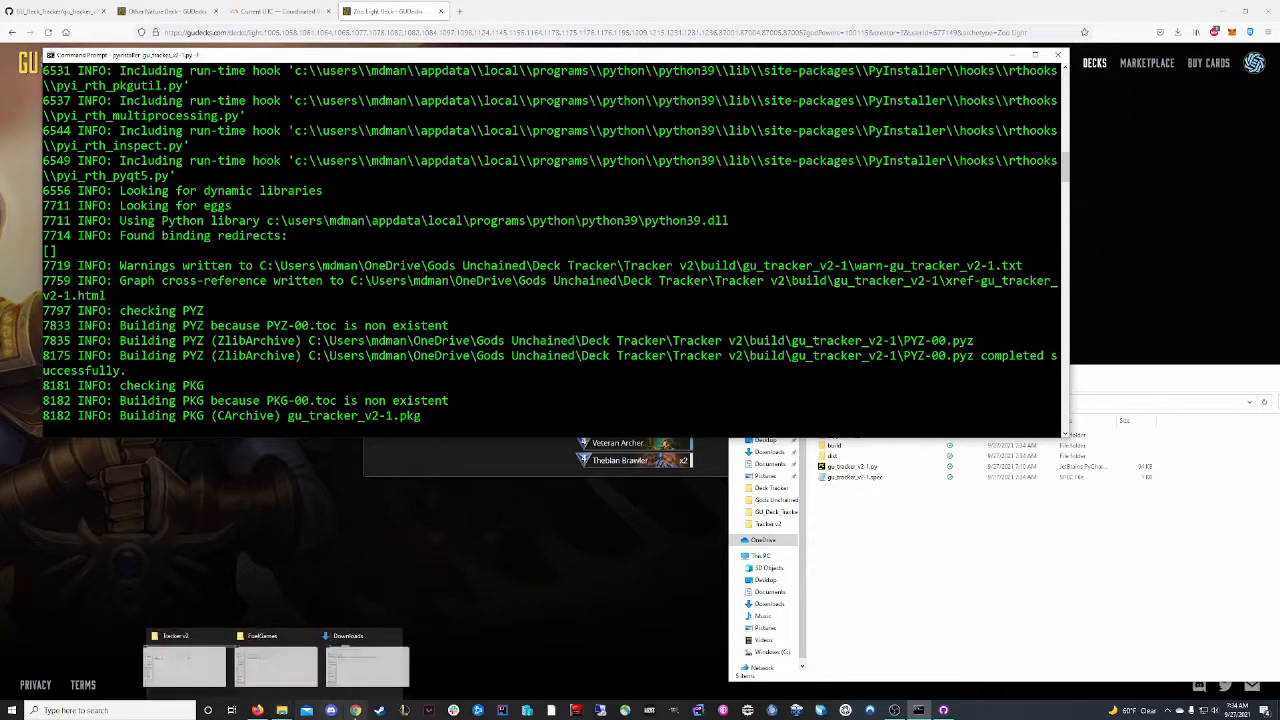
mouse_move(943, 711)
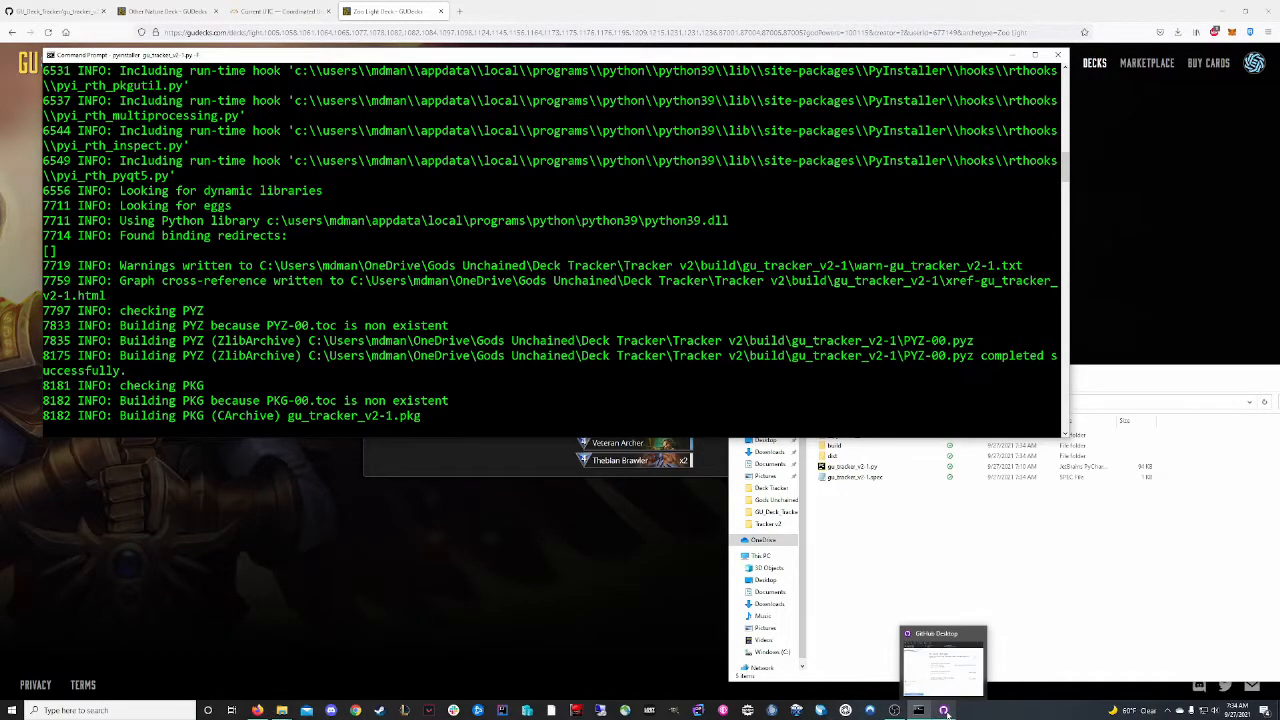
Launch GitHub Desktop from the taskbar and arrange it beside the Tracker v2 folder window.
click(945, 712)
mouse_move(660, 271)
mouse_down()
mouse_move(606, 355)
mouse_move(470, 468)
mouse_up()
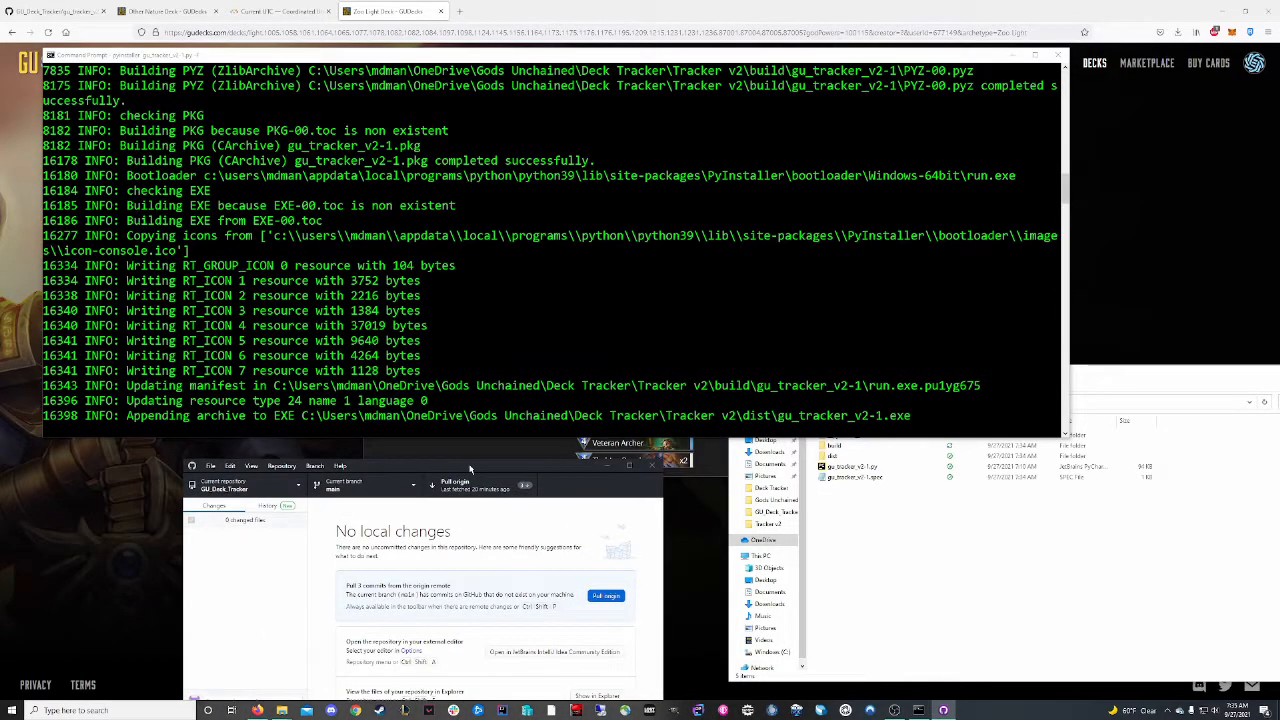
drag(470, 468, 465, 324)
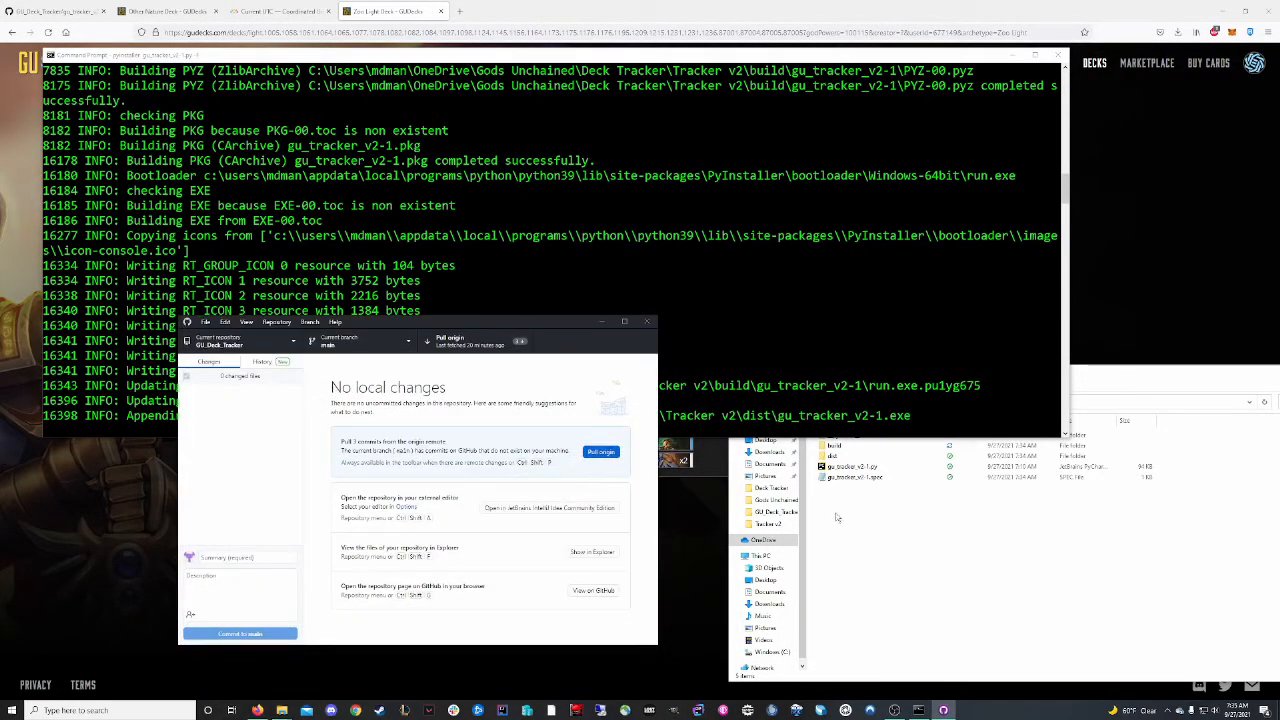
click(872, 393)
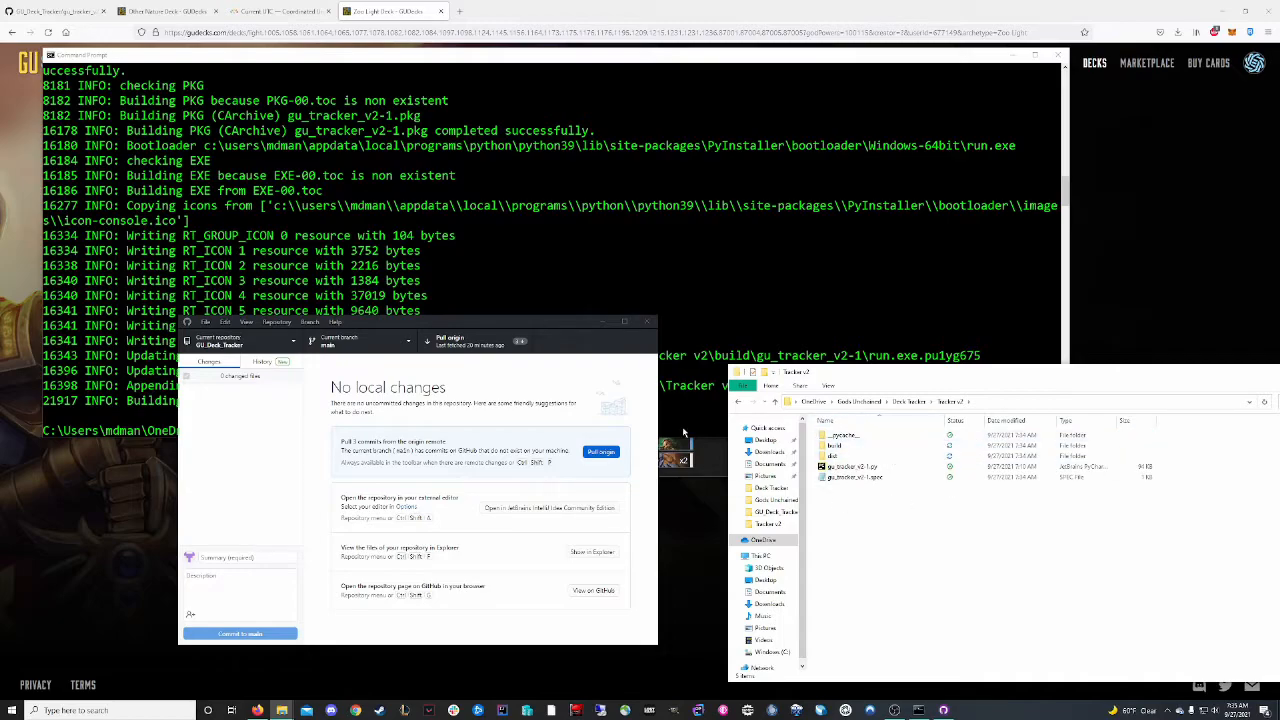
drag(485, 318, 462, 293)
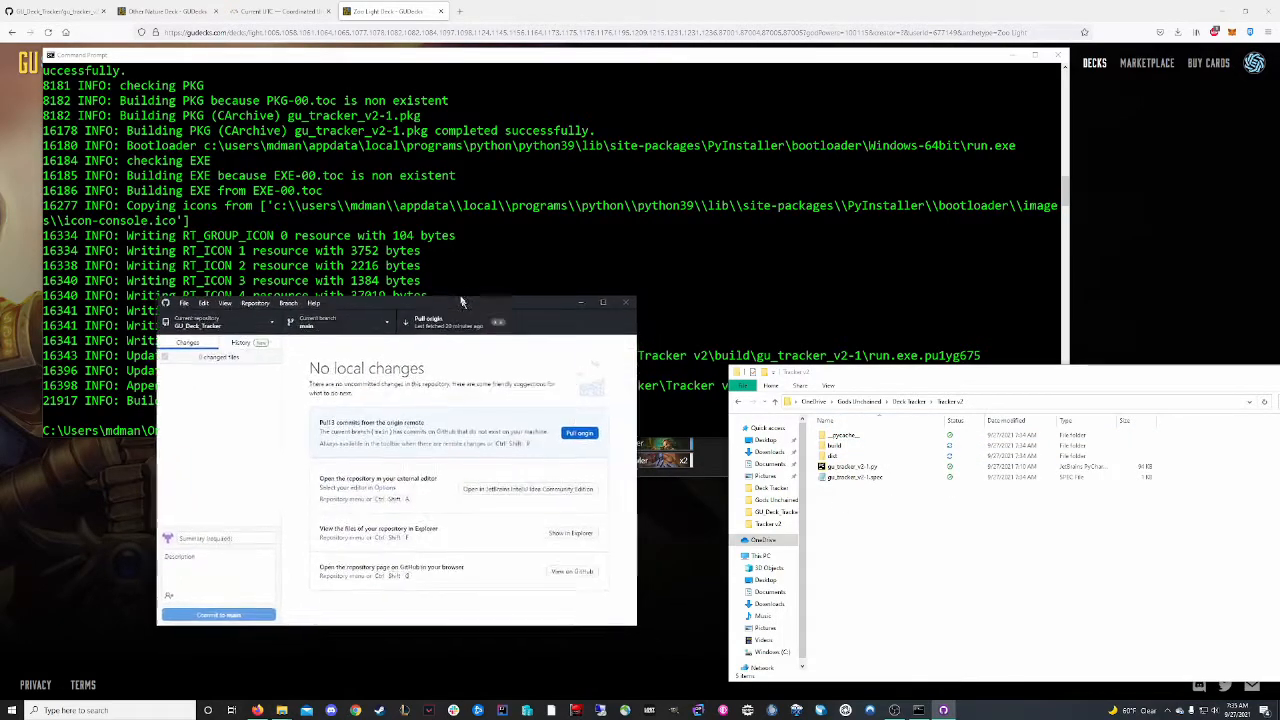
Delete the old gu_tracker_v2-1.exe and gu_tracker_v2-1.py from the GU_Deck_Tracker folder, confirming the dialog.
click(571, 530)
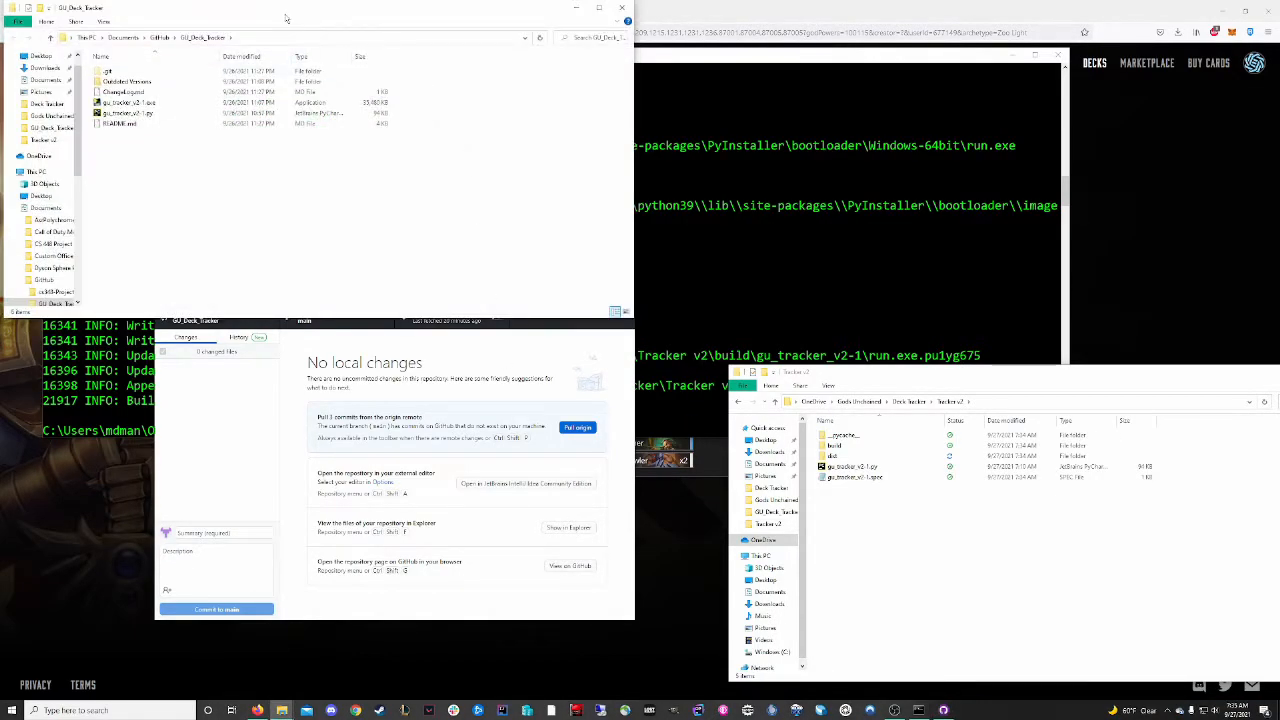
drag(286, 17, 441, 240)
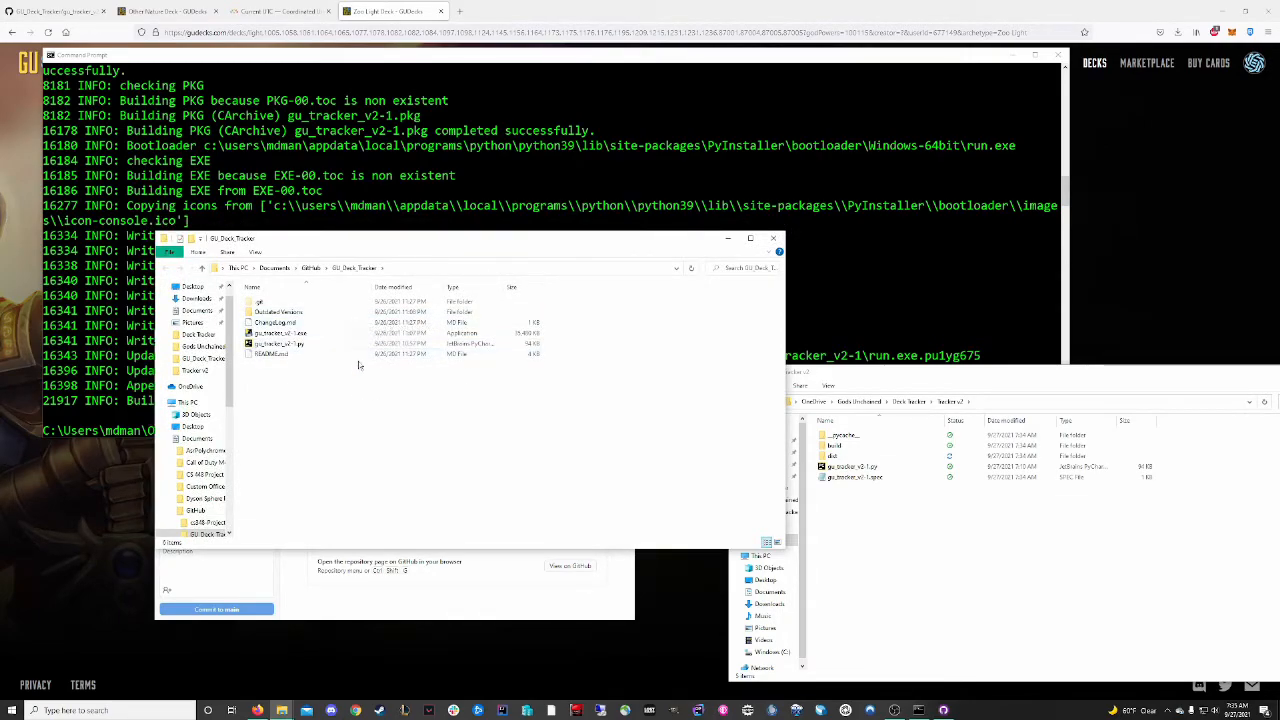
click(355, 343)
ctrl+click(355, 333)
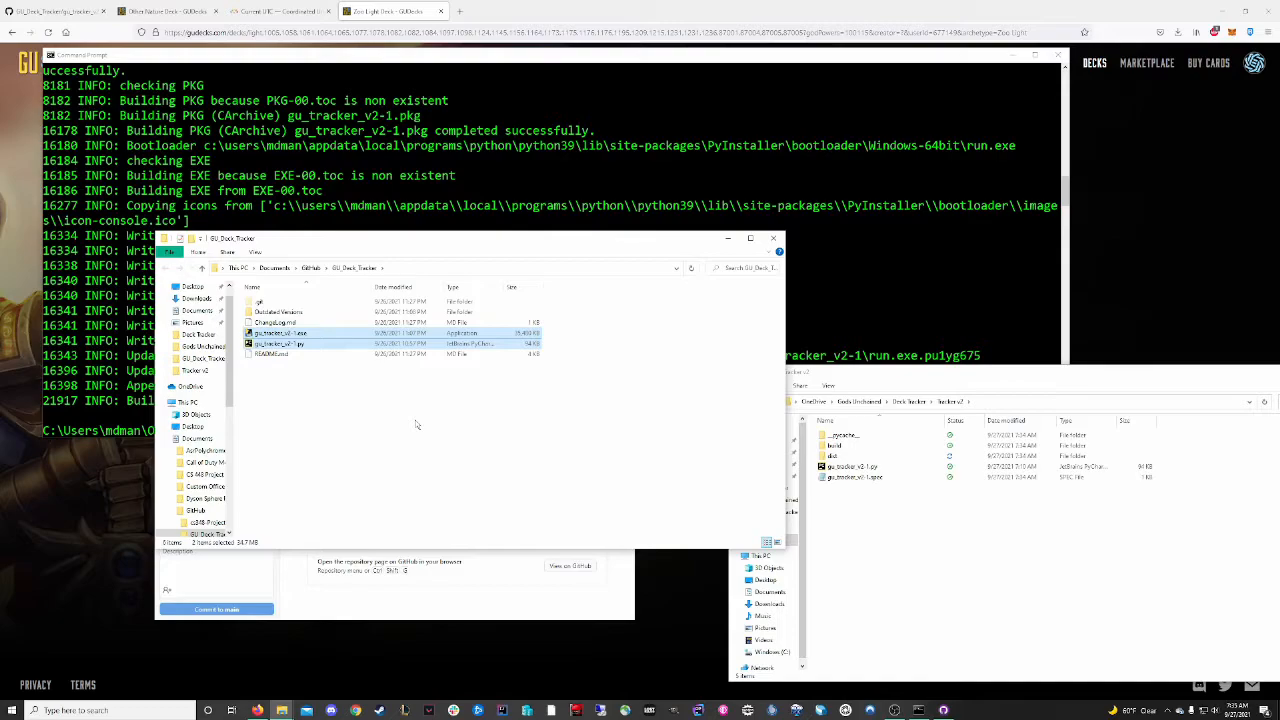
key(Delete)
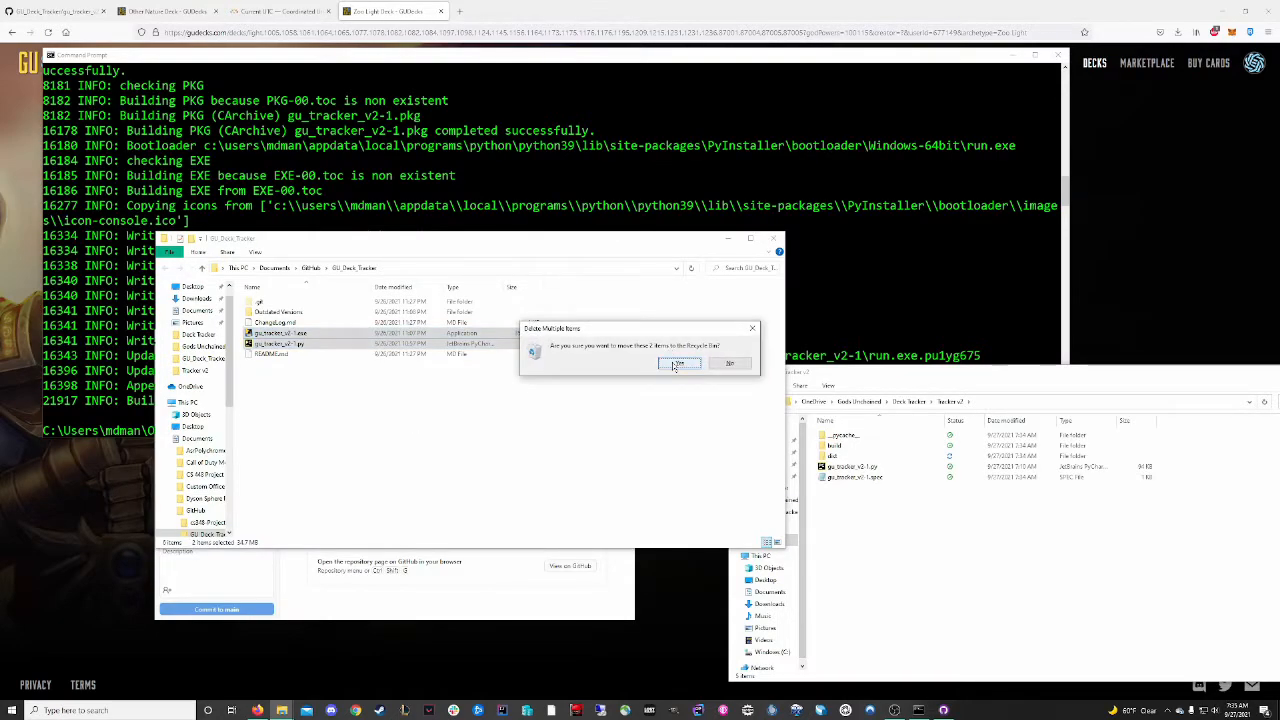
click(678, 364)
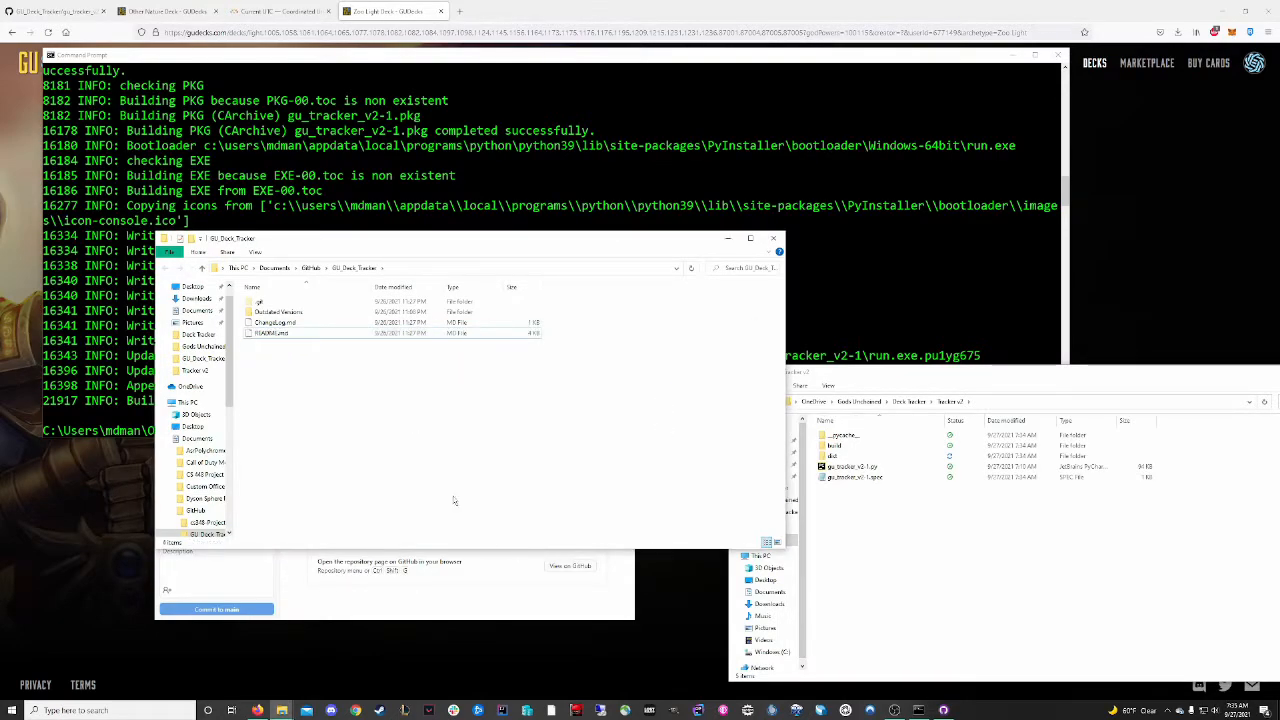
Paste a copy of gu_tracker_v2-1.py into GU_Deck_Tracker, then delete that pasted copy again.
click(900, 556)
click(866, 468)
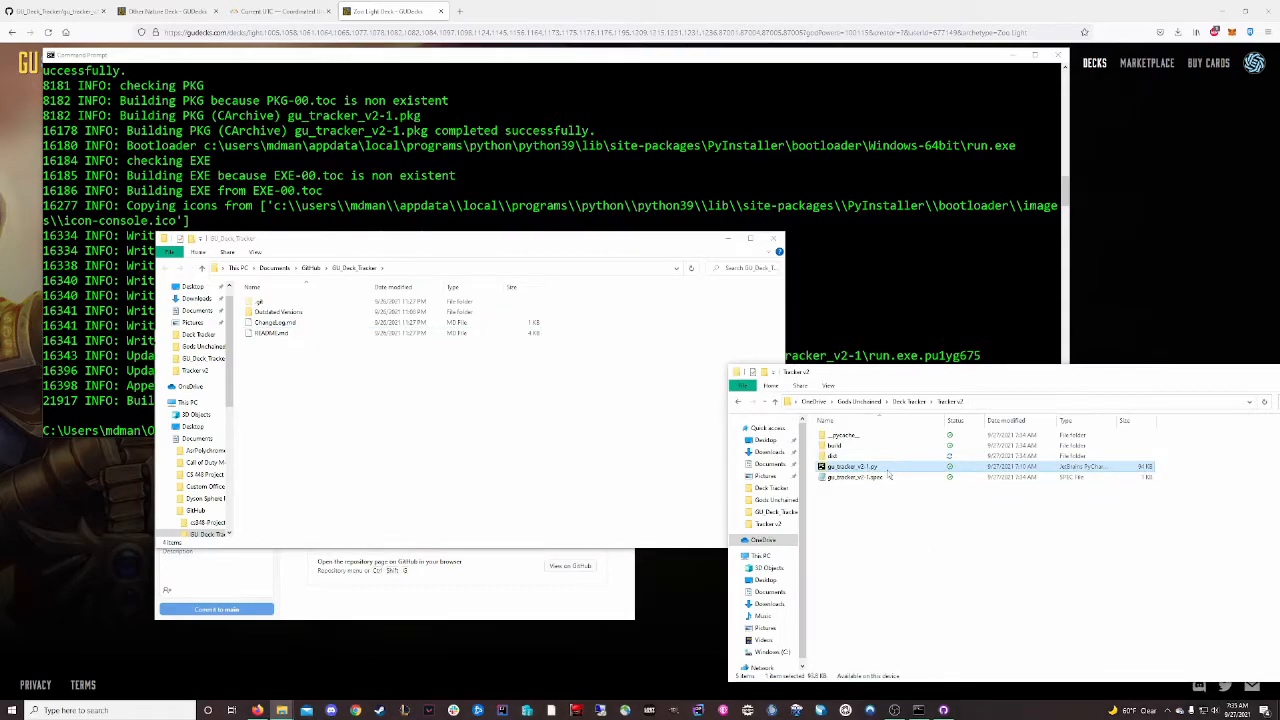
click(550, 436)
key(ctrl+v)
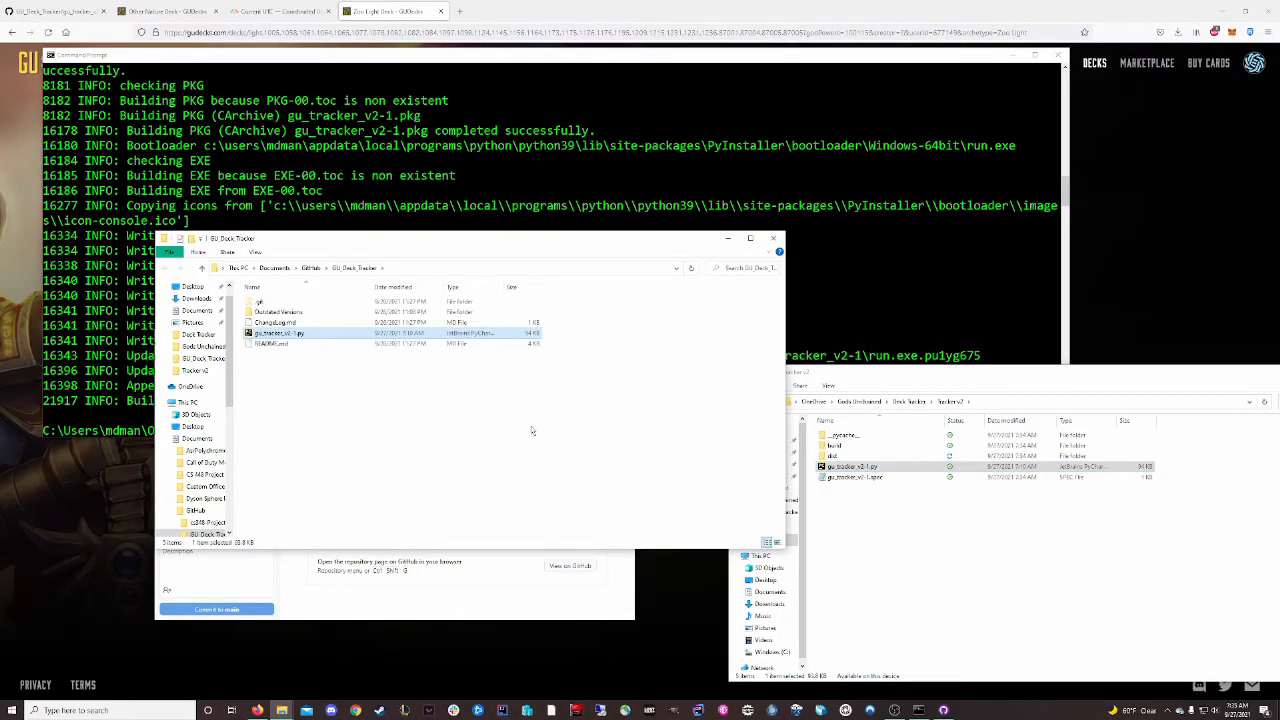
click(911, 527)
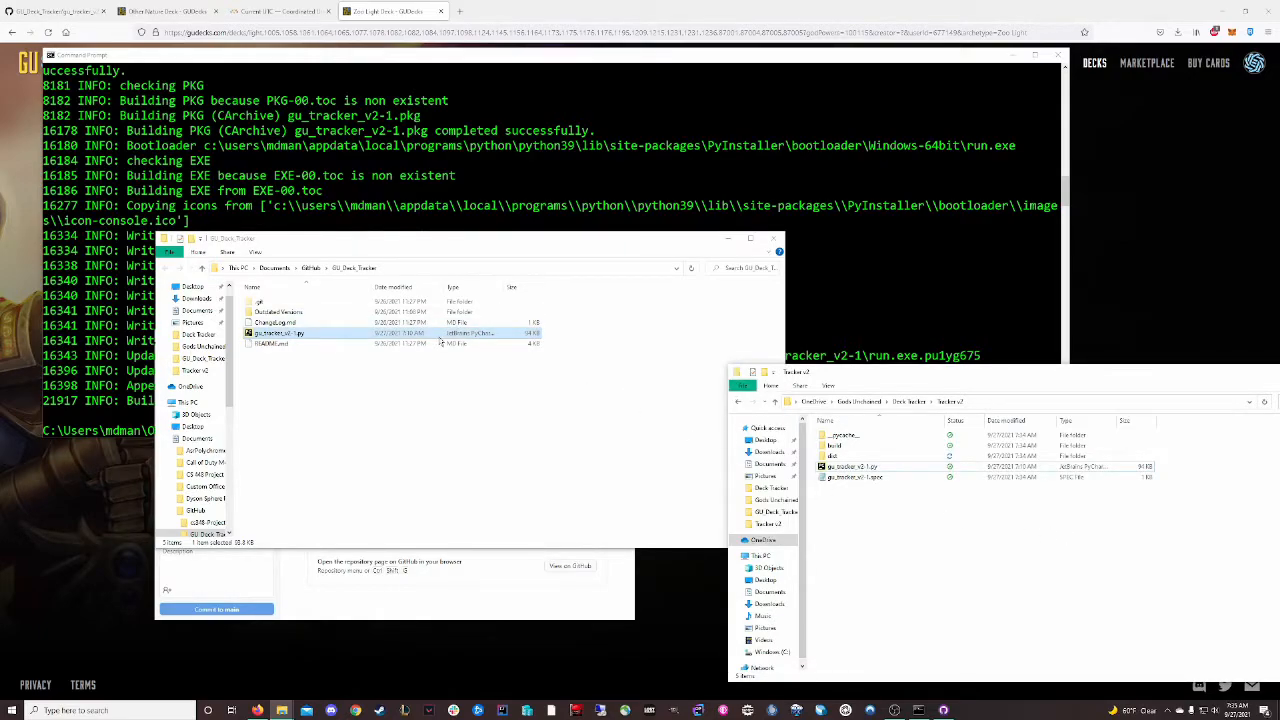
click(442, 340)
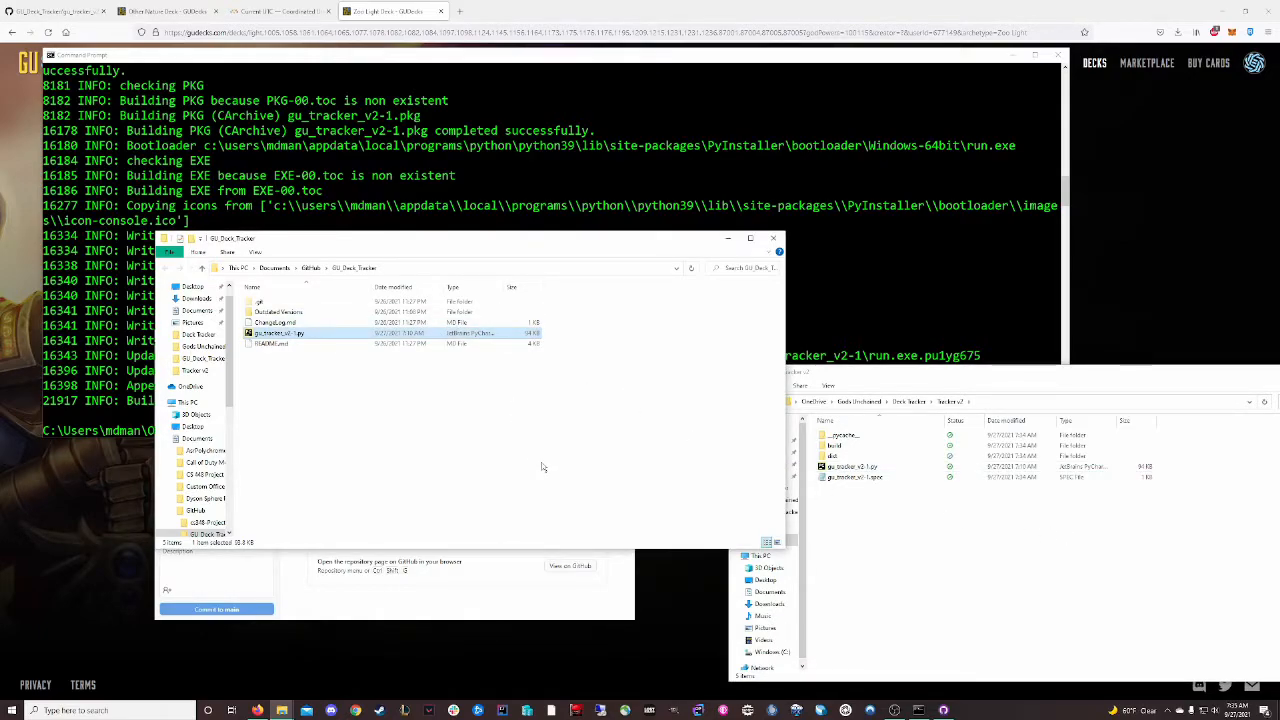
key(Delete)
key(Return)
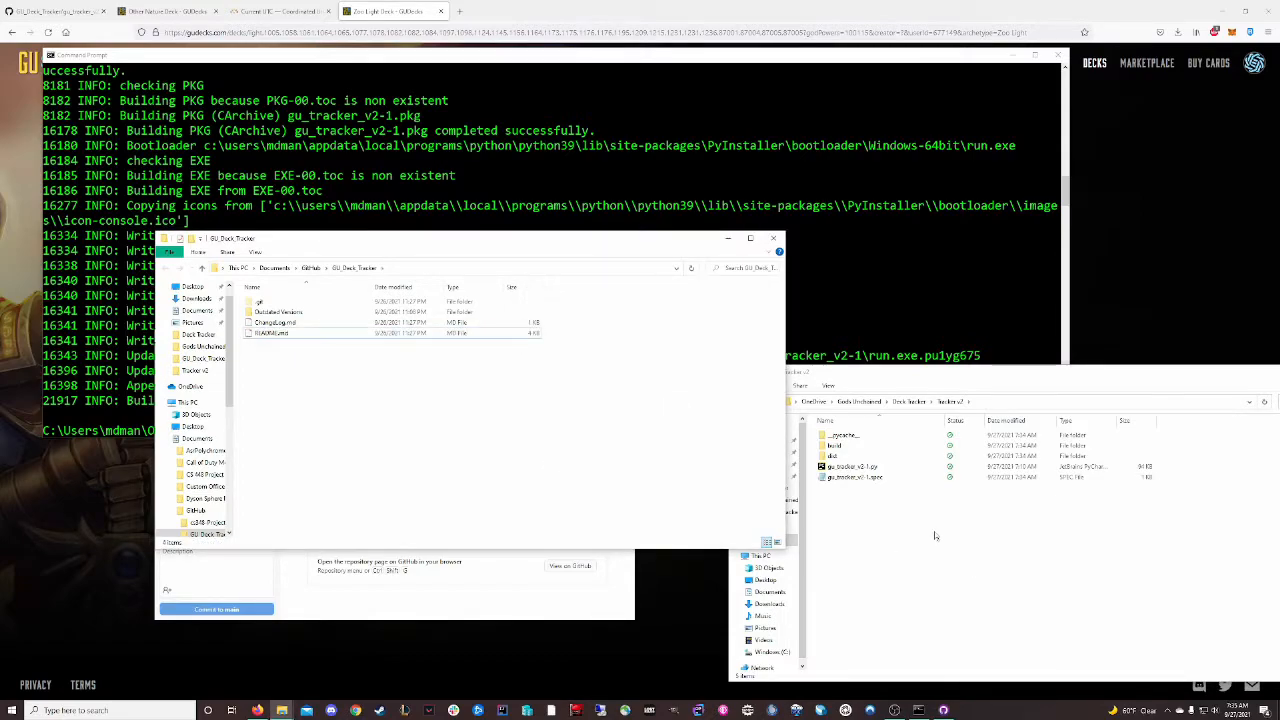
Drag gu_tracker_v2-1.py from Tracker v2 into the GU_Deck_Tracker repository folder.
click(877, 467)
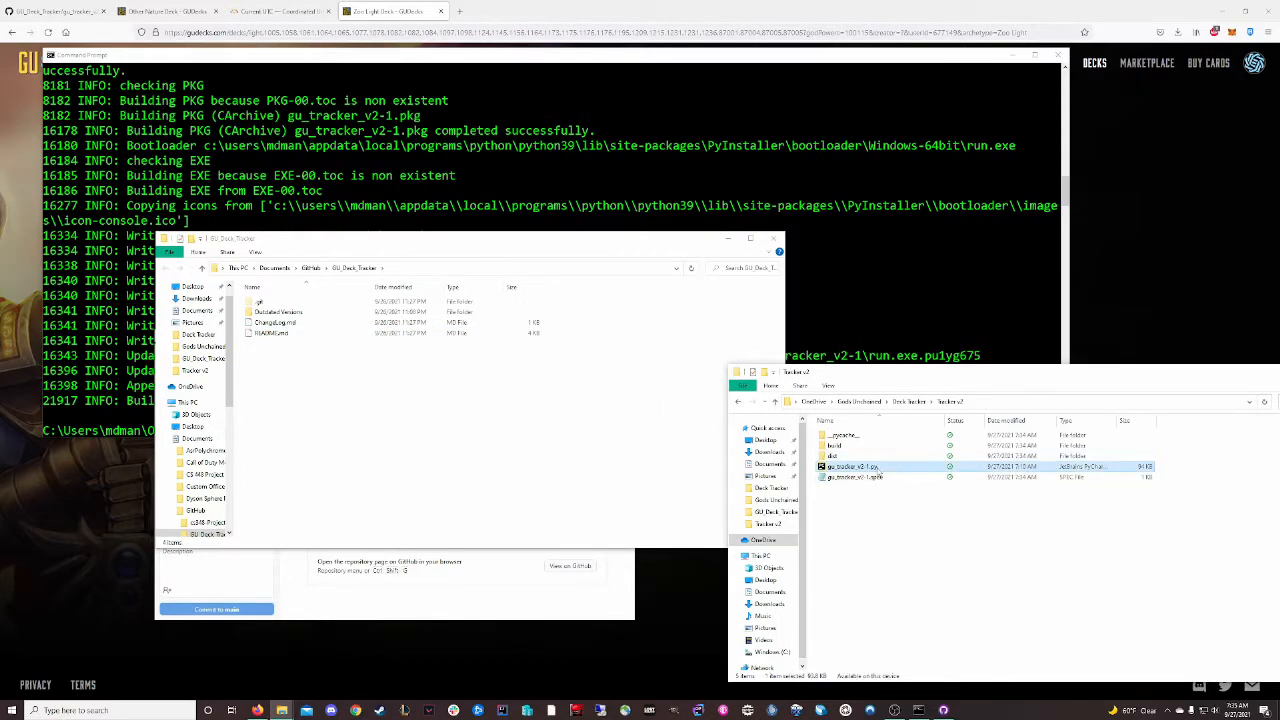
drag(776, 450, 350, 383)
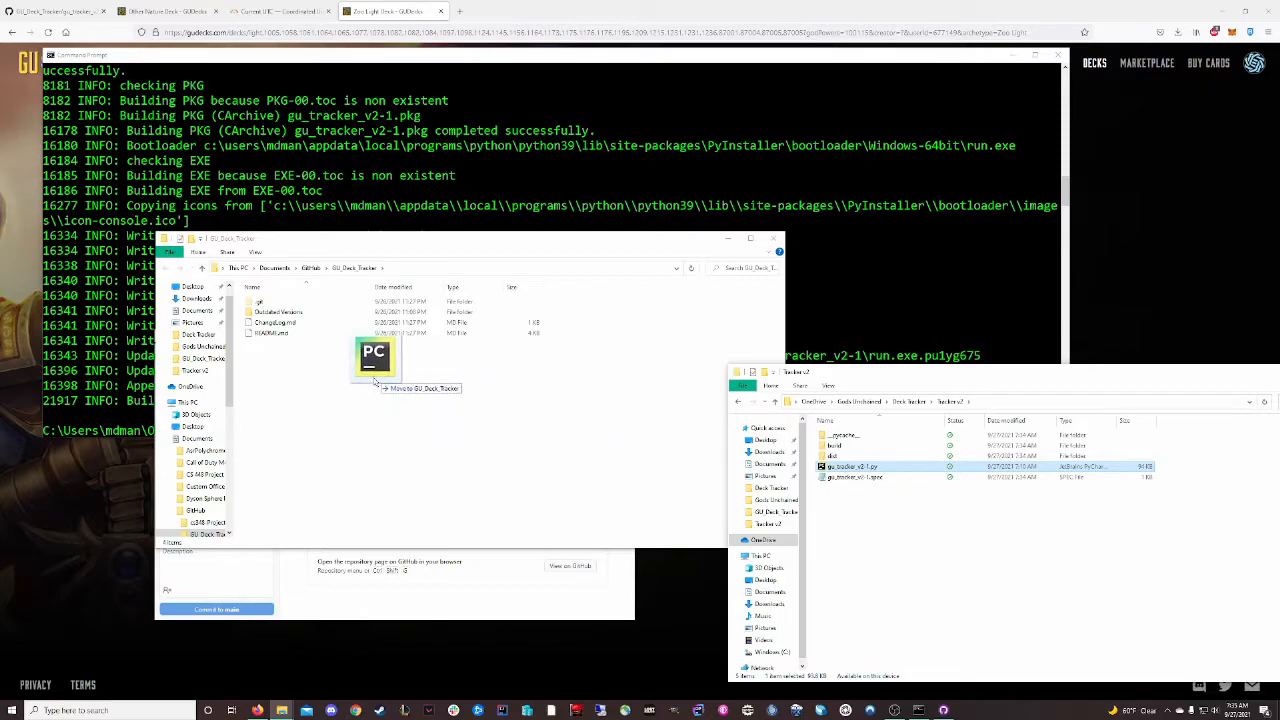
drag(350, 383, 350, 383)
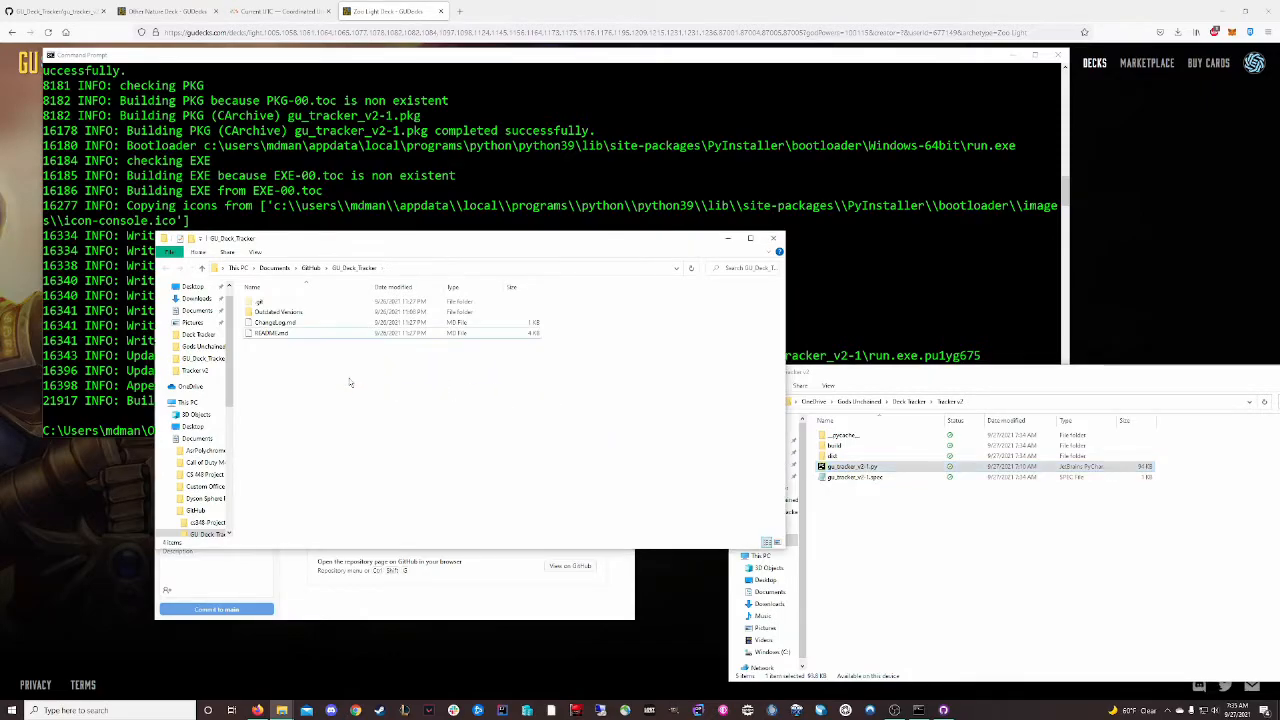
Move the built gu_tracker_v2-1.exe from the dist folder into GU_Deck_Tracker and shift the folder window aside.
click(1031, 604)
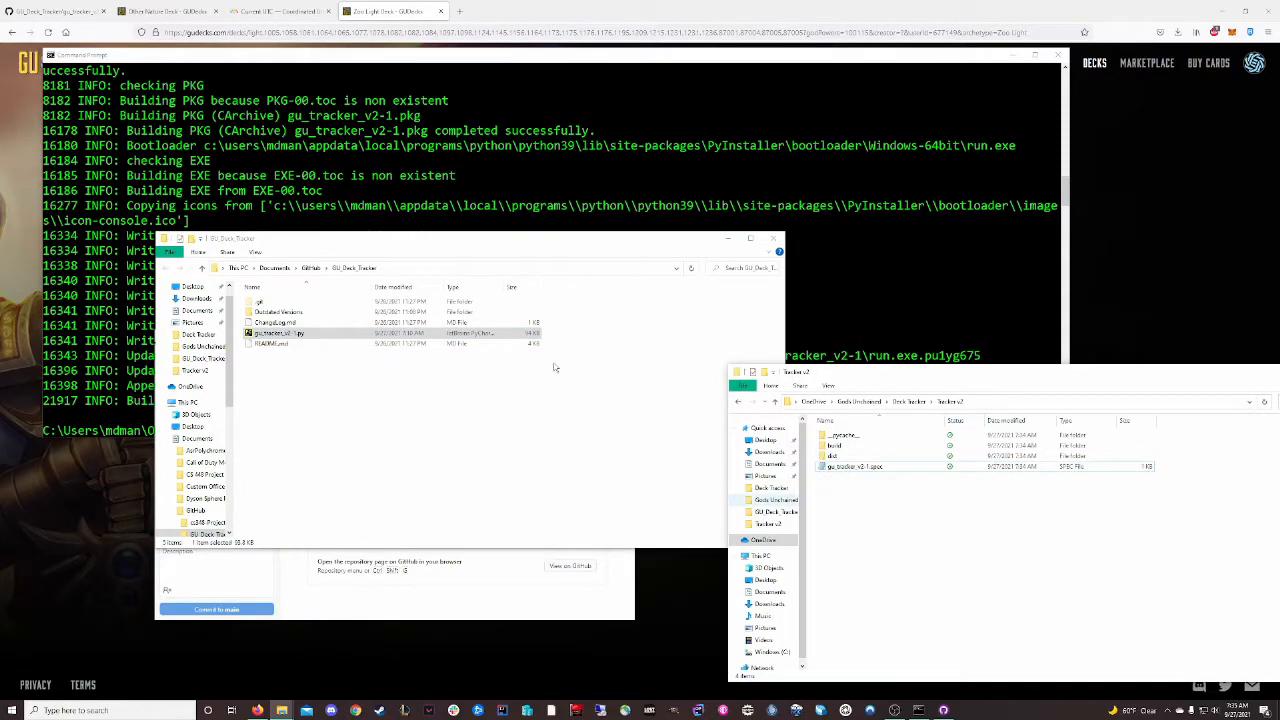
double_click(888, 459)
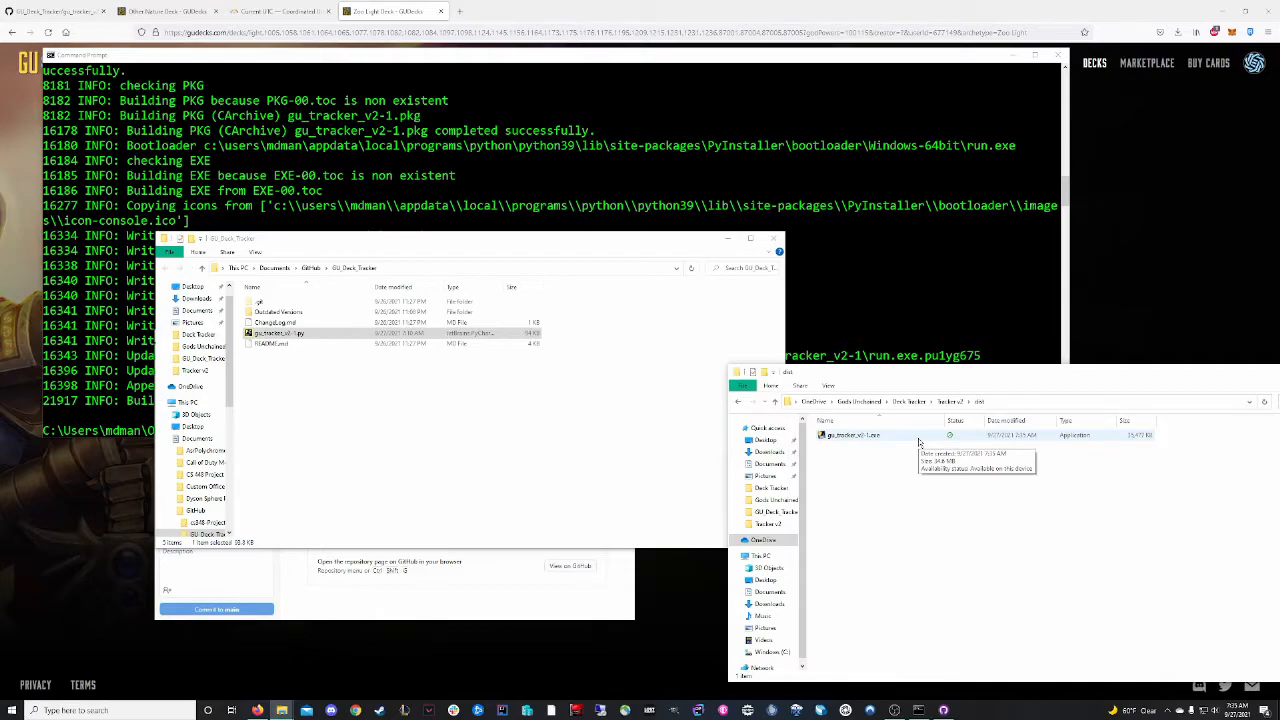
click(919, 438)
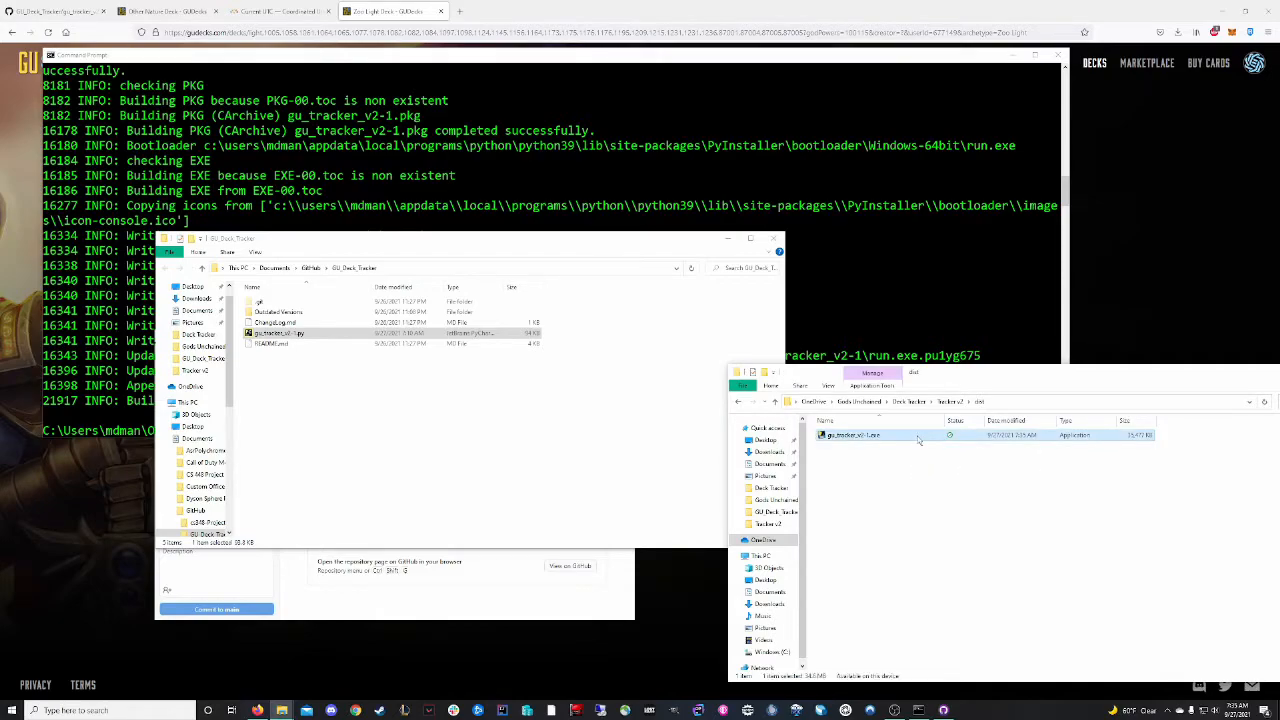
drag(900, 440, 393, 413)
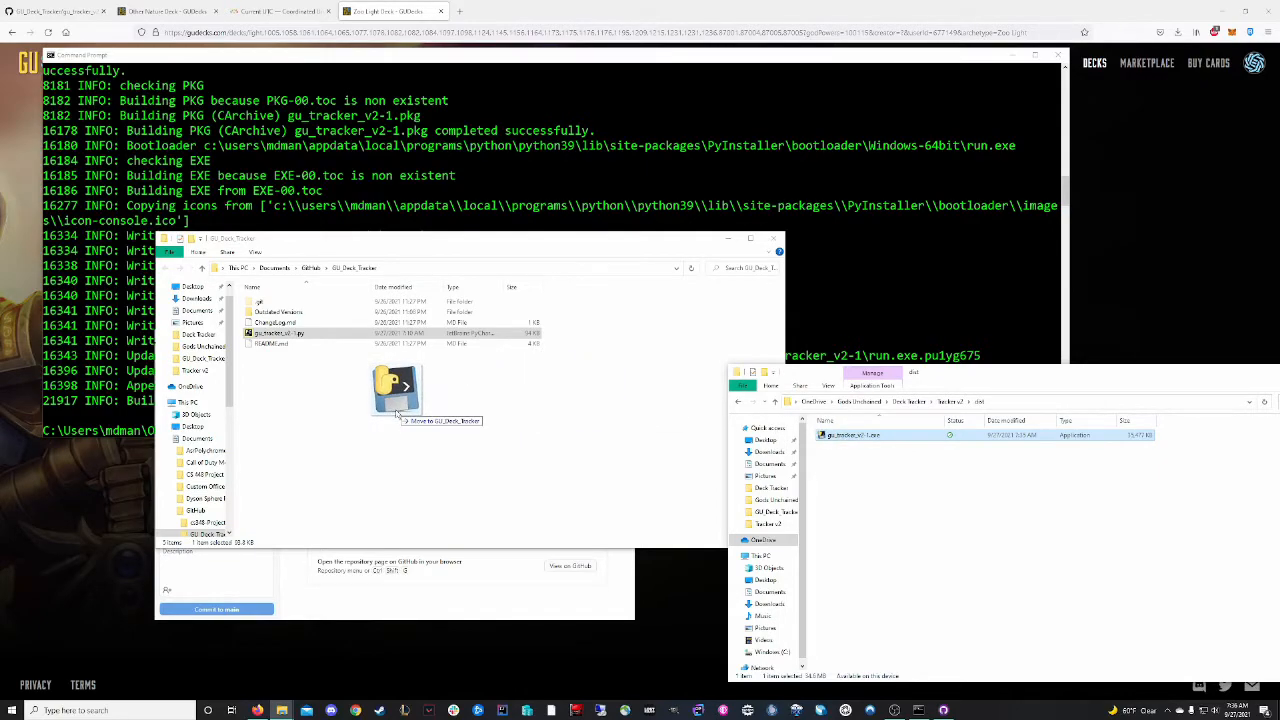
click(391, 413)
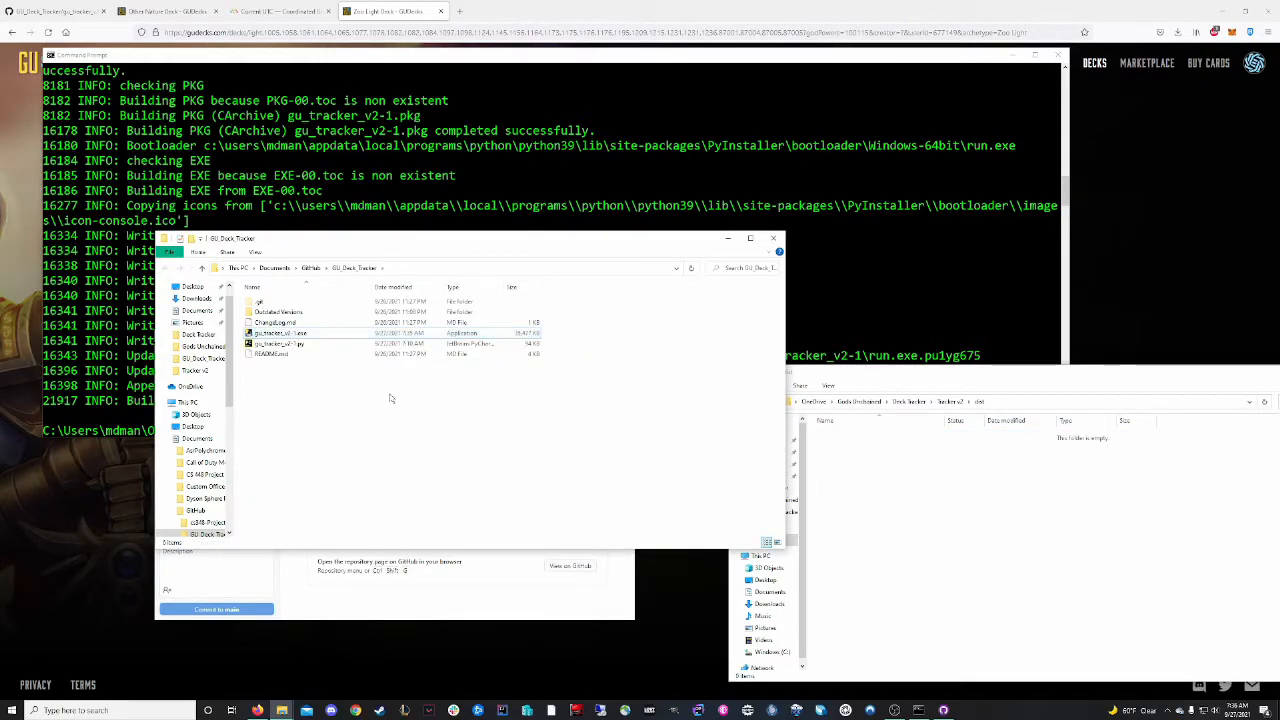
drag(366, 242, 616, 320)
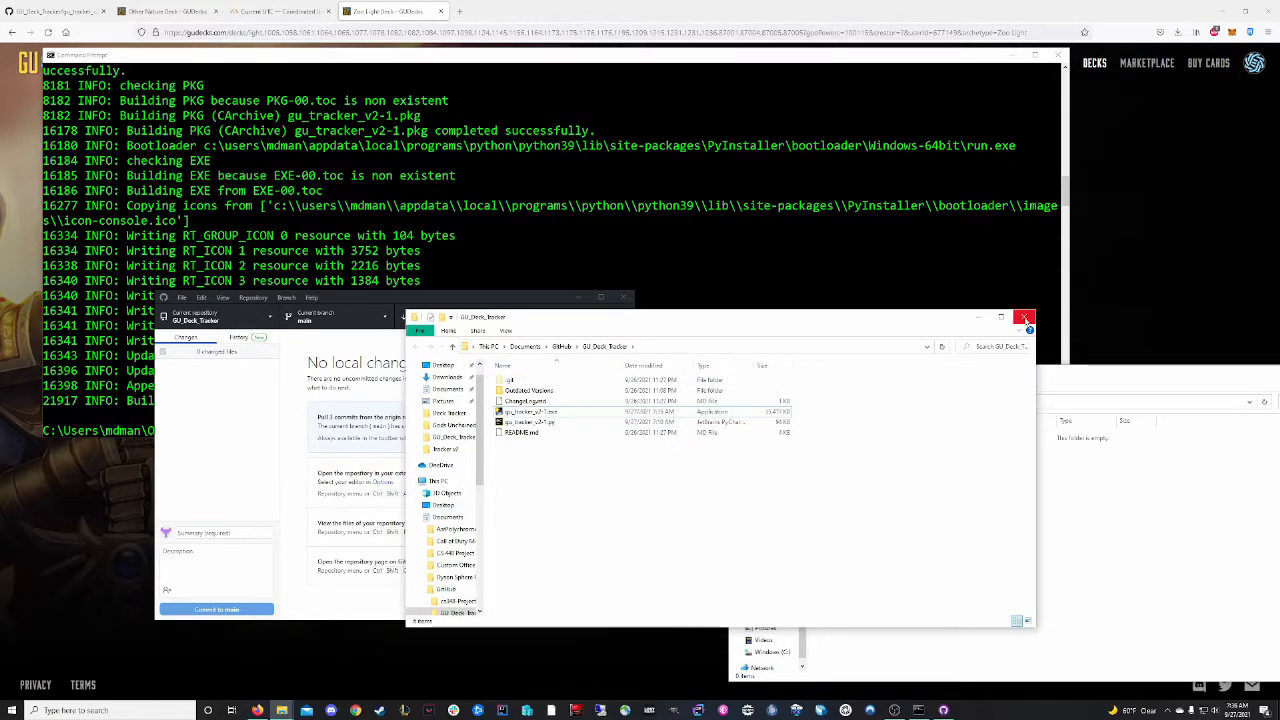
Pull origin, commit the two new tracker files to main as the 2-1 update and push to origin.
click(1022, 320)
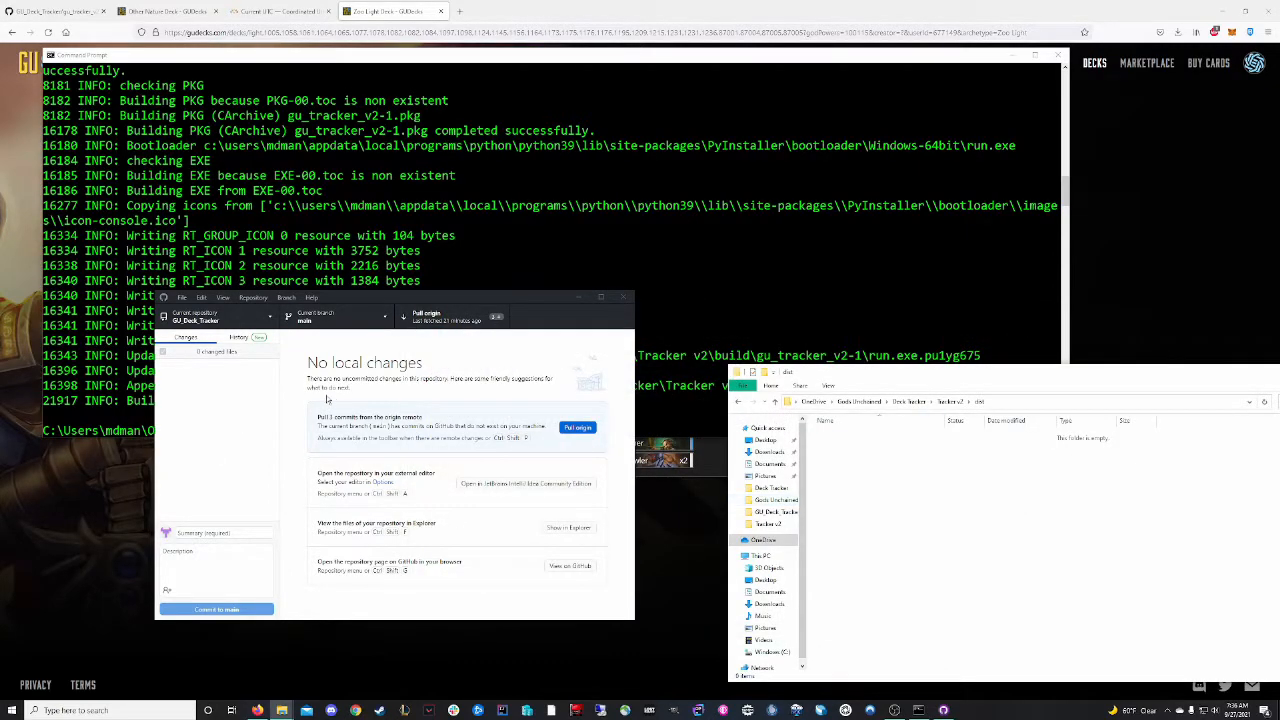
click(587, 429)
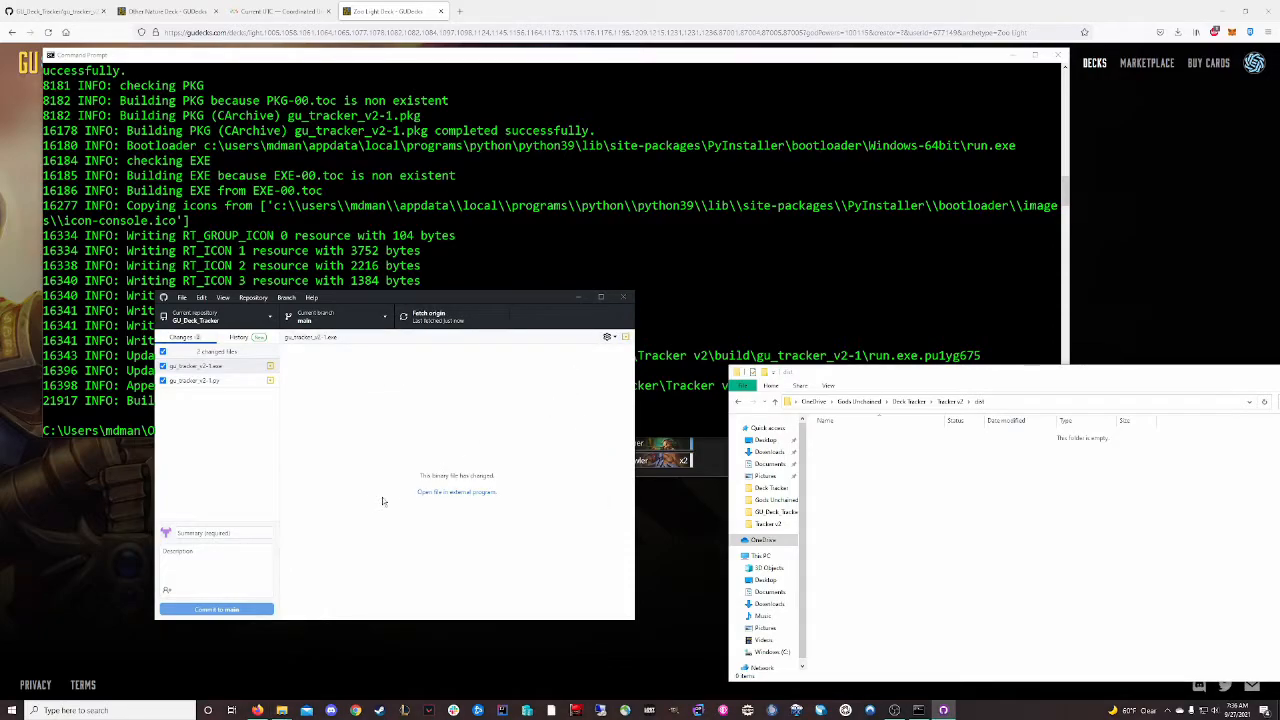
click(210, 534)
text(c)
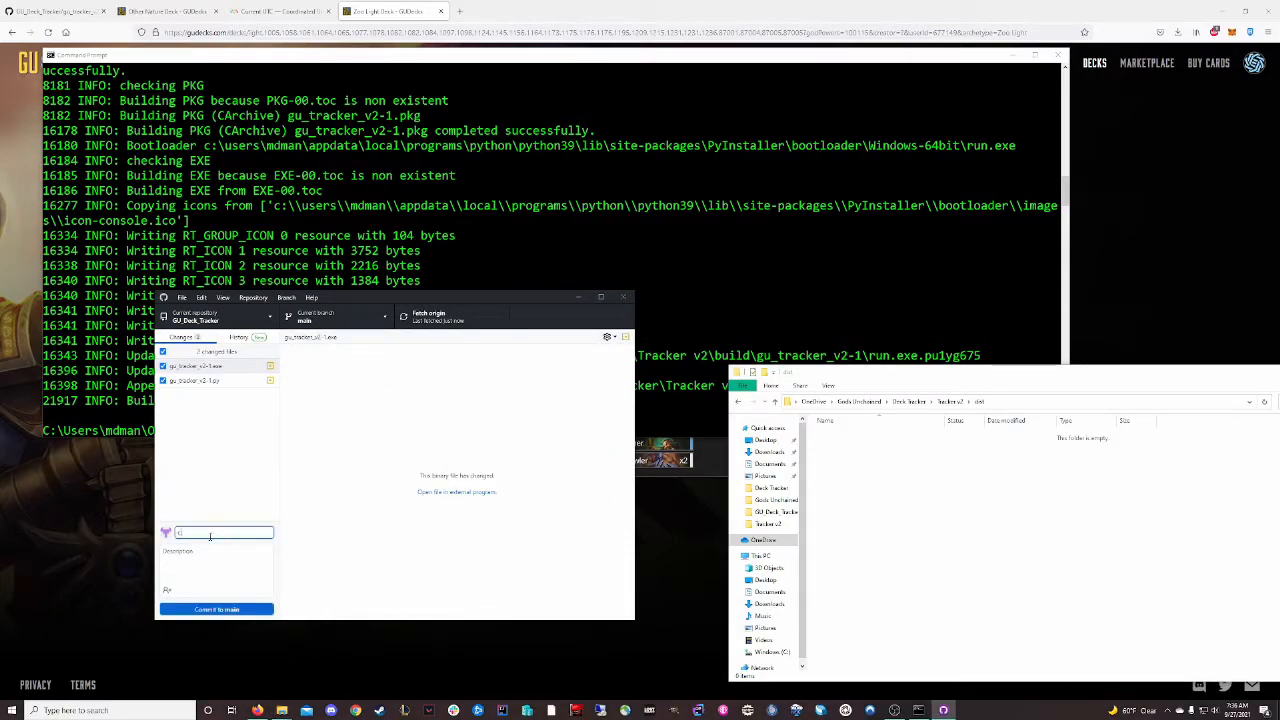
text(ommit 2-1 update)
click(200, 609)
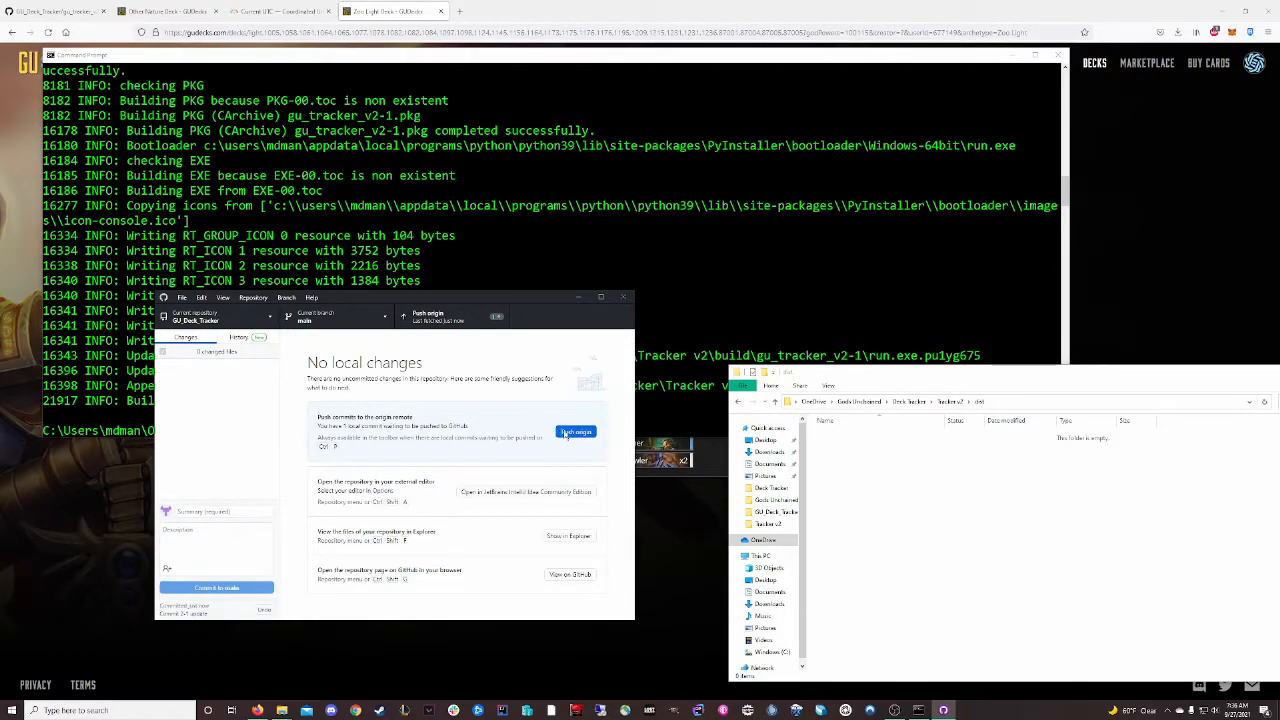
click(575, 432)
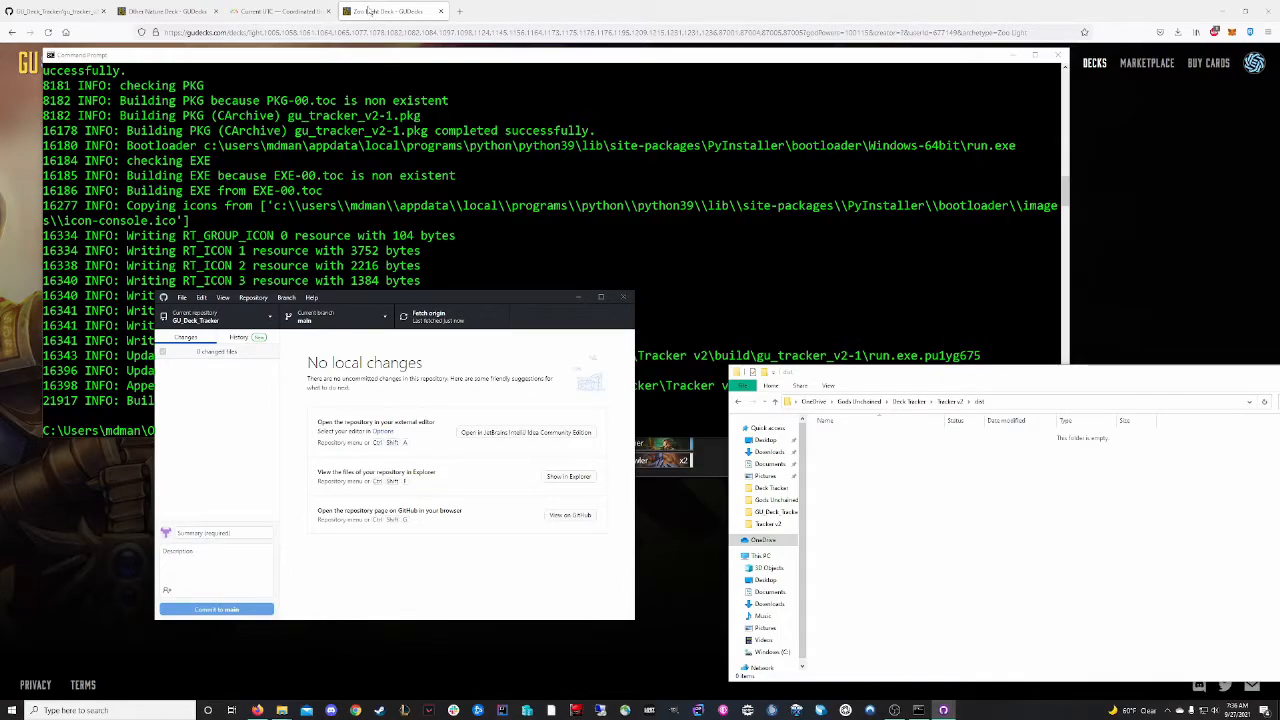
Go back to the GU_Deck_Tracker repository root in the browser, then switch to the Current UTC tab.
click(51, 5)
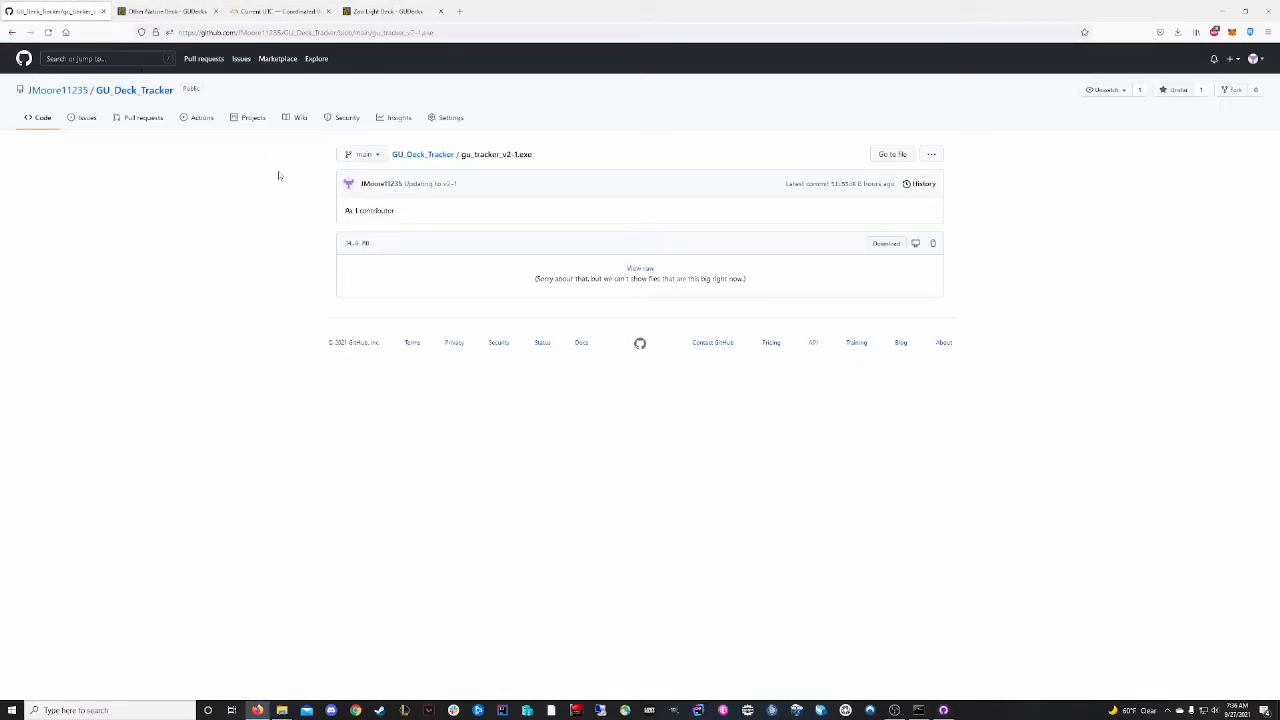
key(alt+Left)
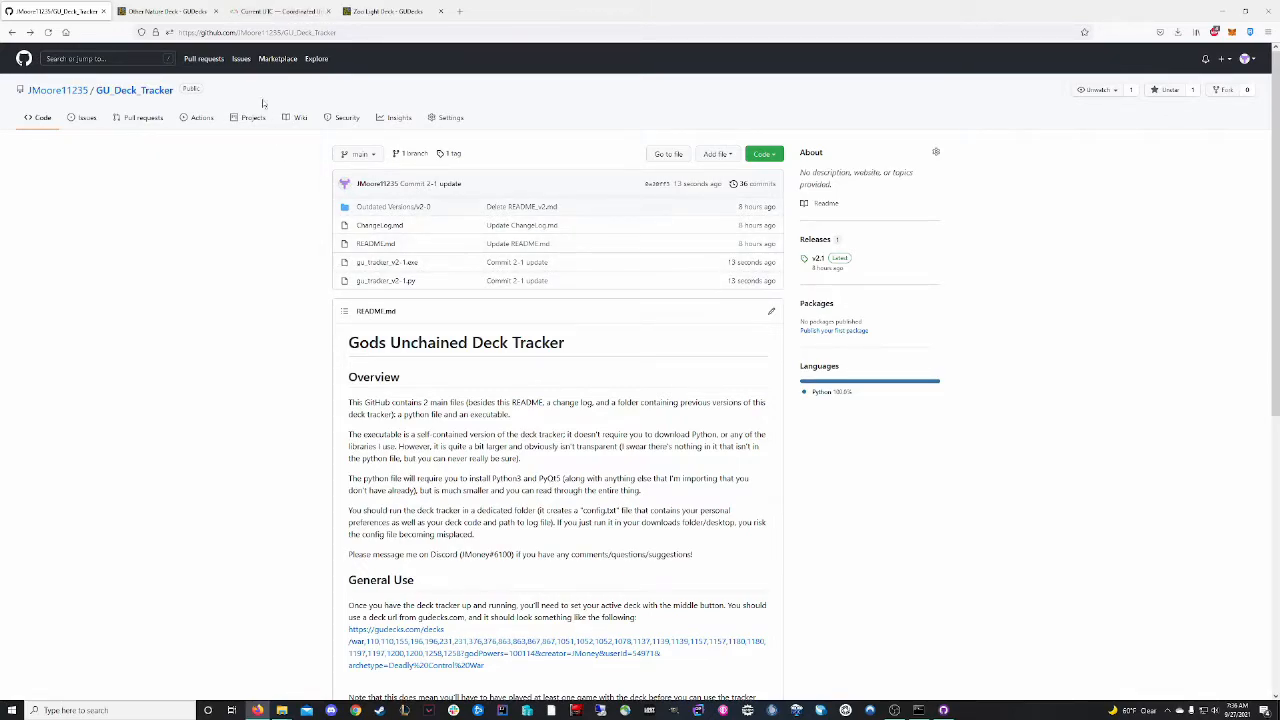
click(275, 11)
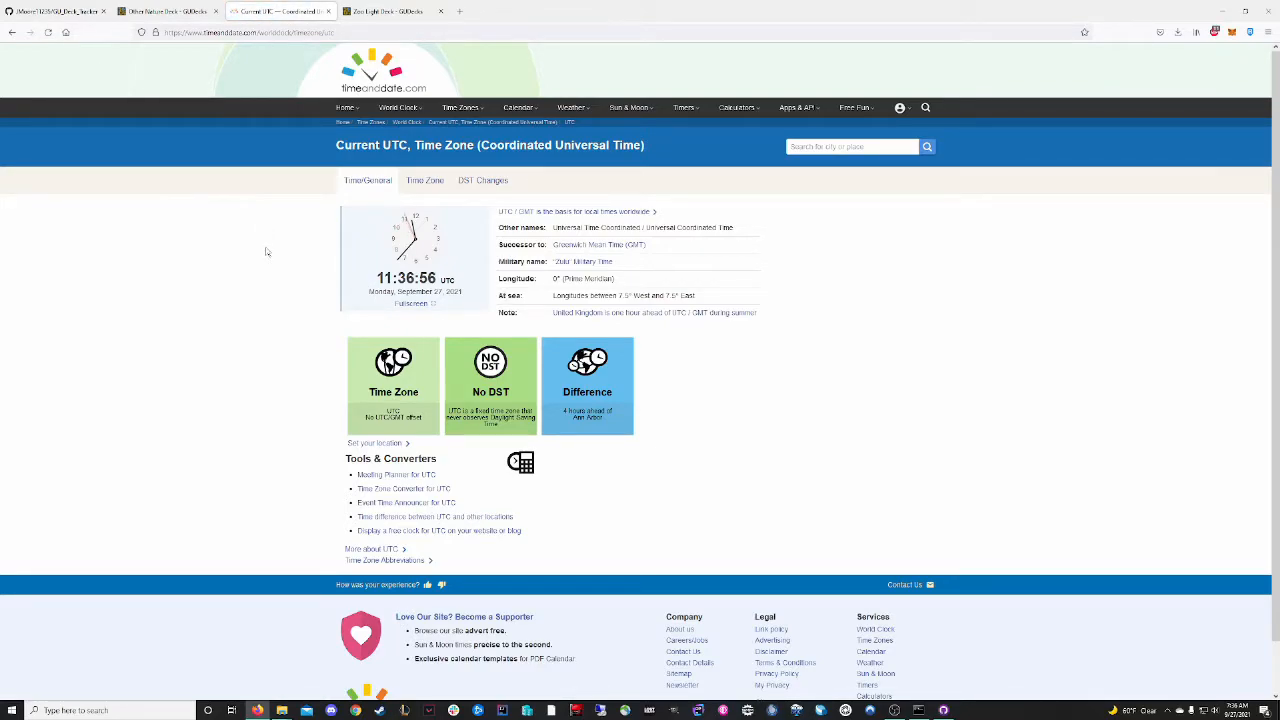
ctrl+scroll(266, 252, up, 1)
ctrl+scroll(270, 290, up, 2)
ctrl+scroll(285, 320, up, 2)
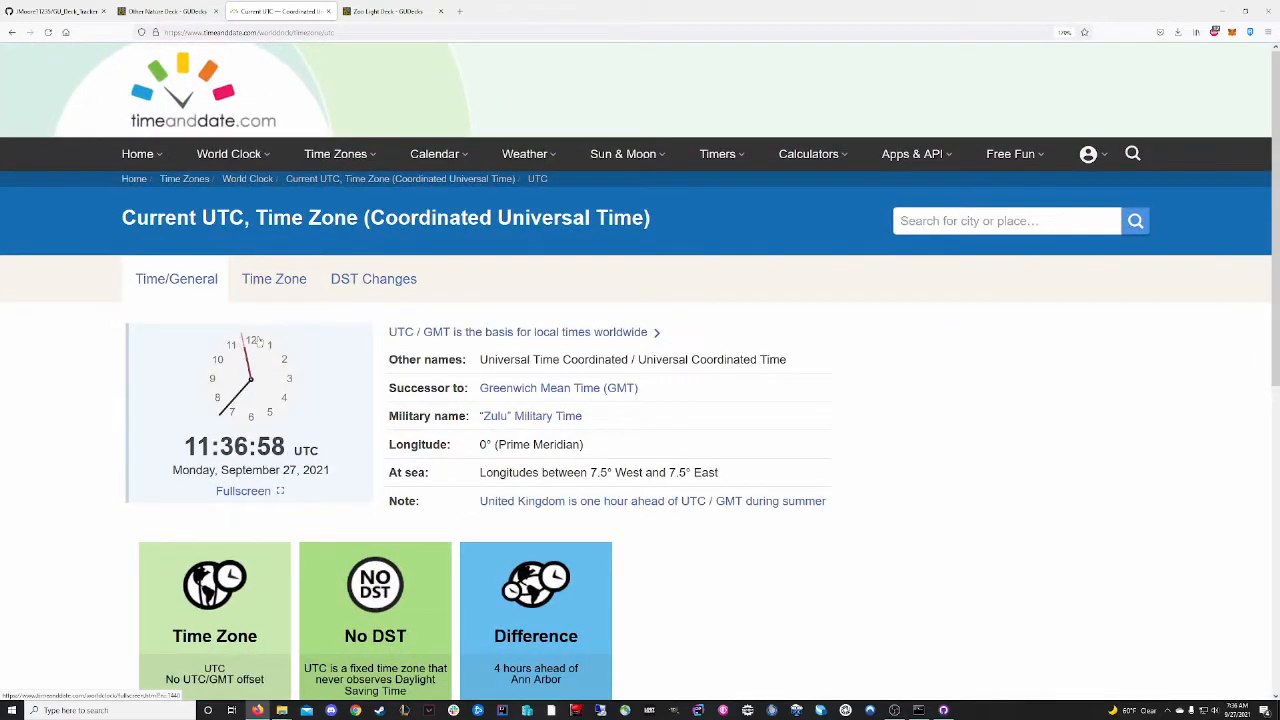
scroll(297, 329, down, 2)
Highlight the UTC clock digits for Monday, September 27, 2021, clear the highlight and return toward the GitHub tab.
drag(183, 266, 271, 266)
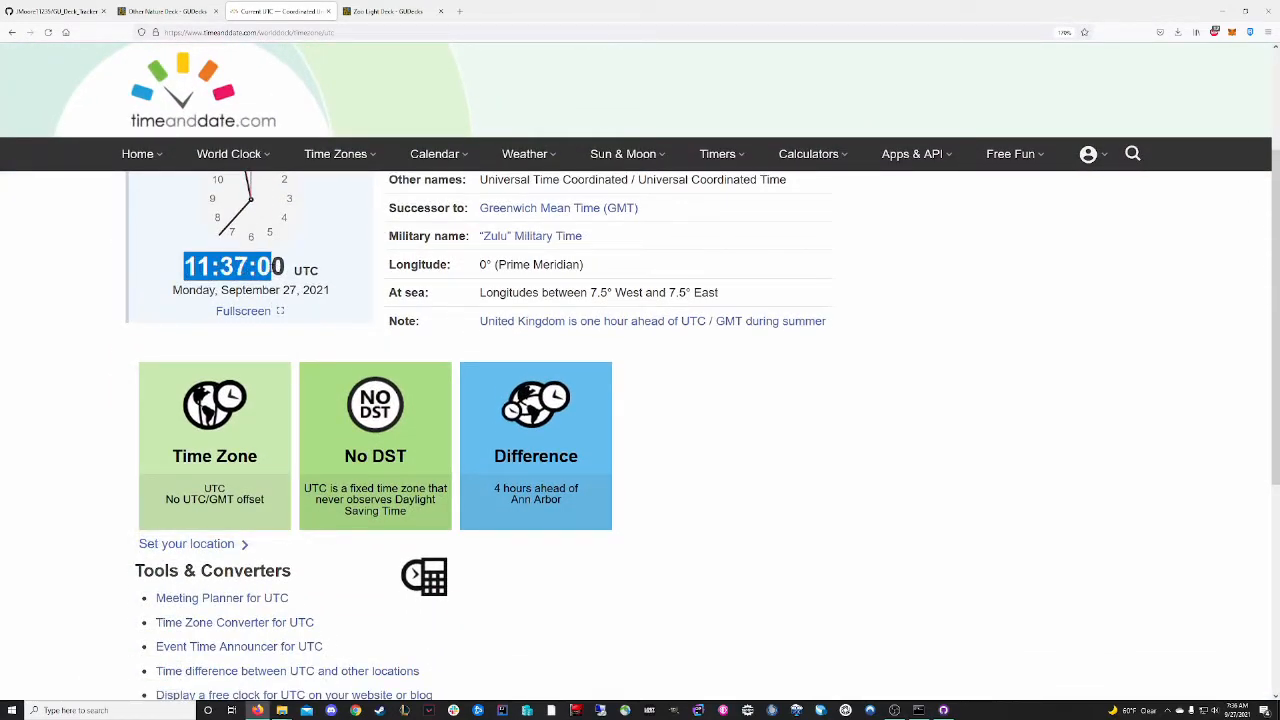
click(340, 290)
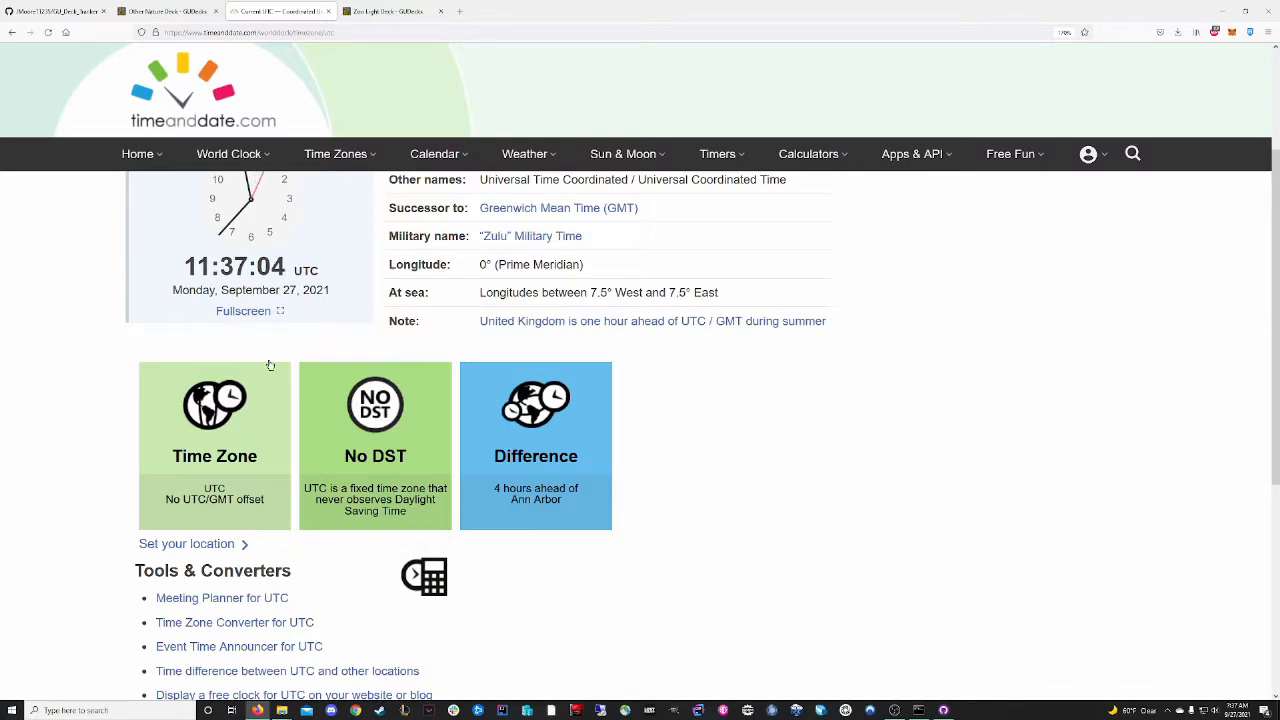
scroll(271, 364, up, 2)
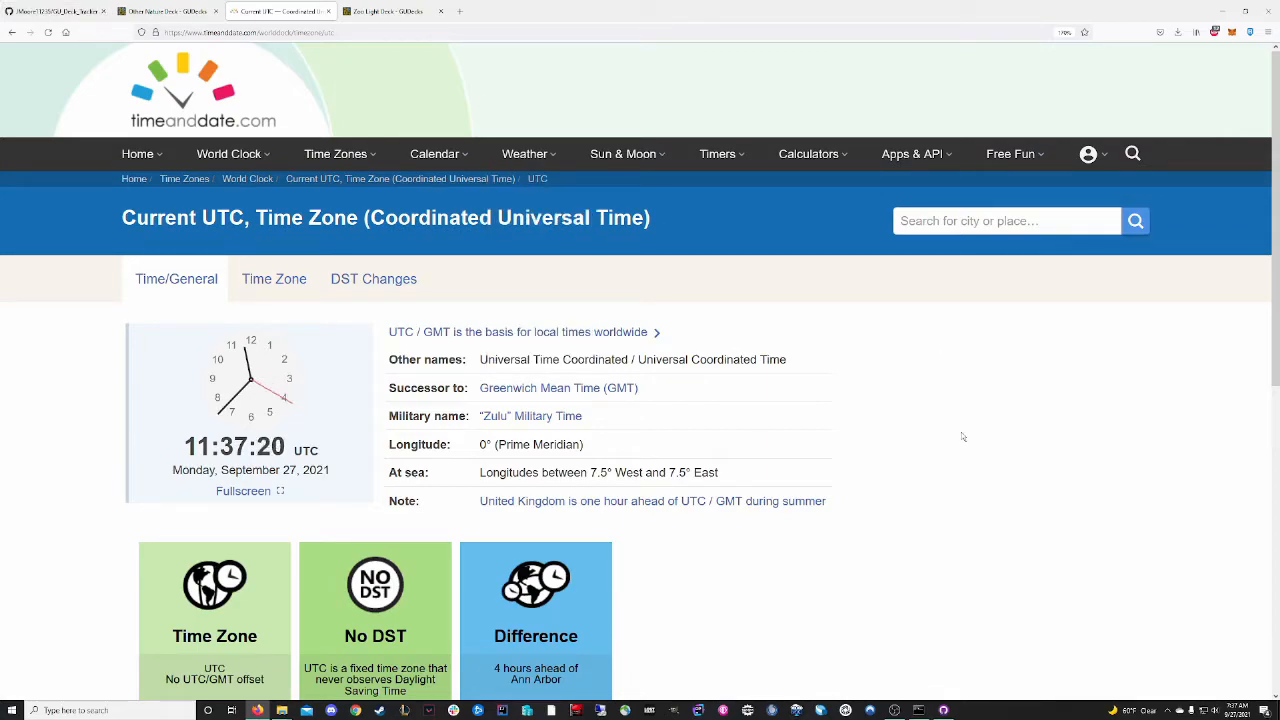
key(ctrl+shift+Tab)
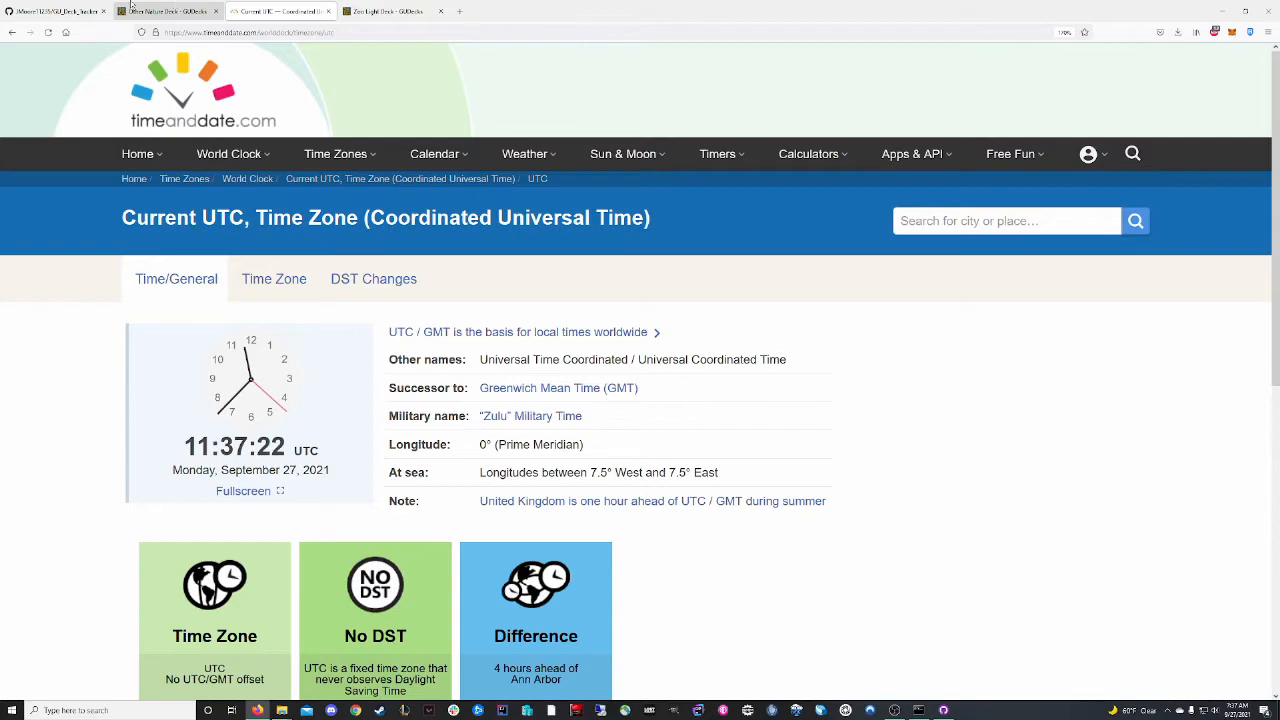
Switch back to the GU_Deck_Tracker repository tab showing the Commit 2-1 update files.
key(ctrl+shift+Tab)
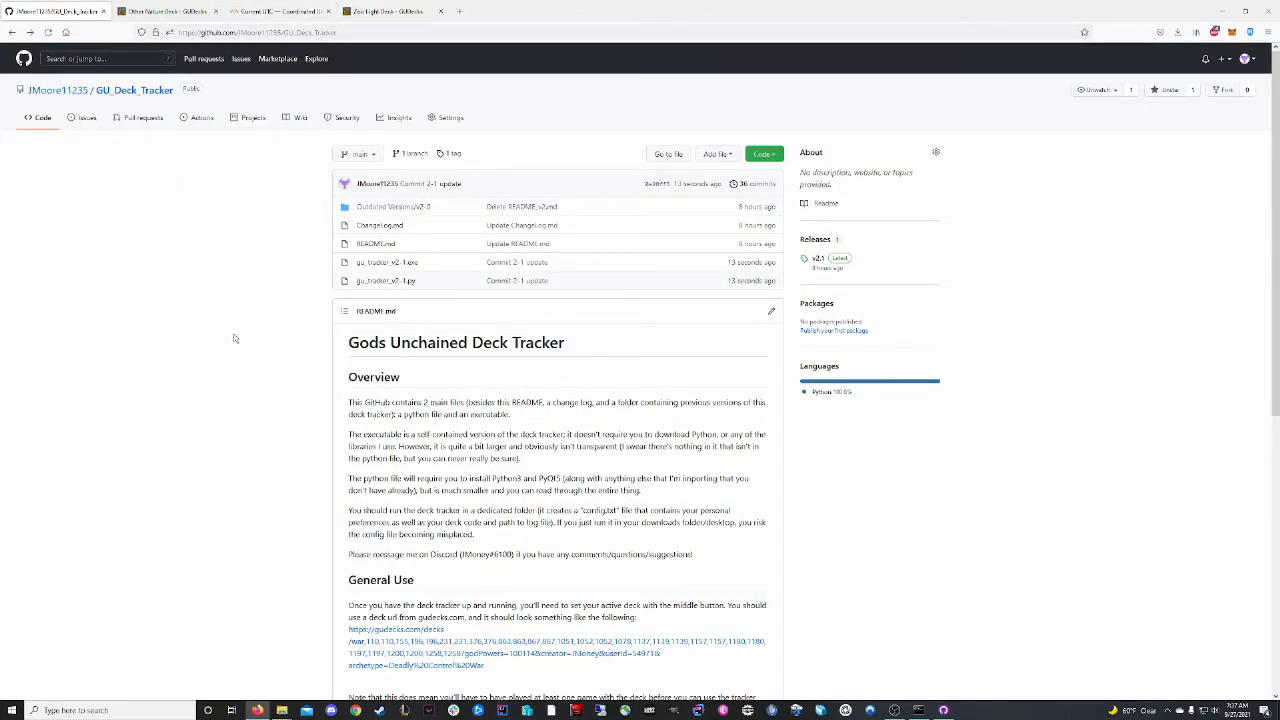